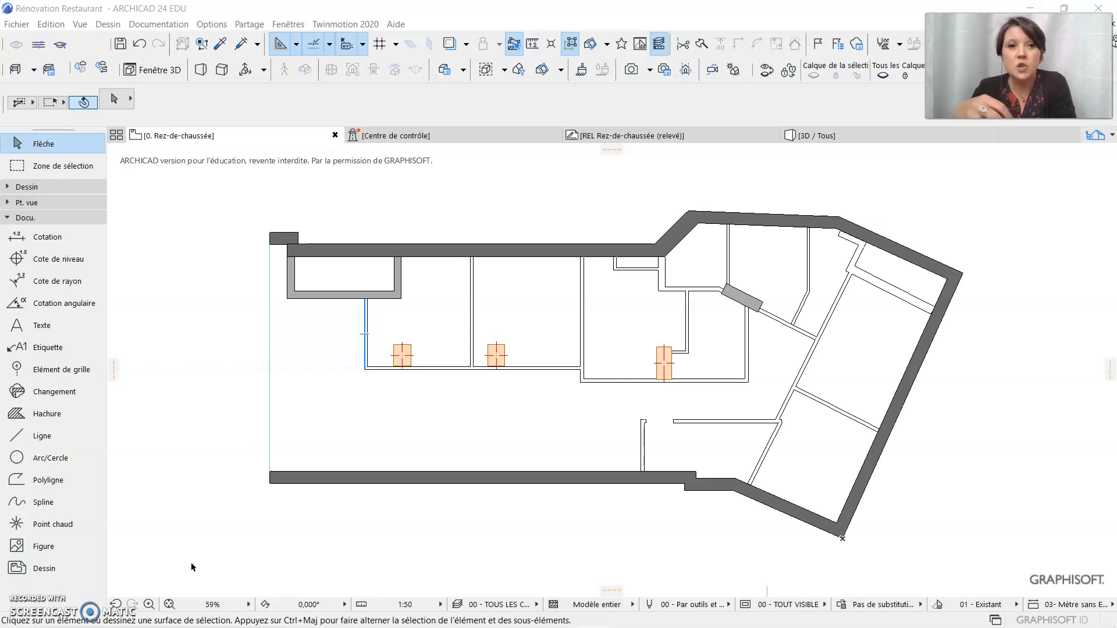
Open Chercher & Sélectionner and set the element type criterion to Mur
click(200, 602)
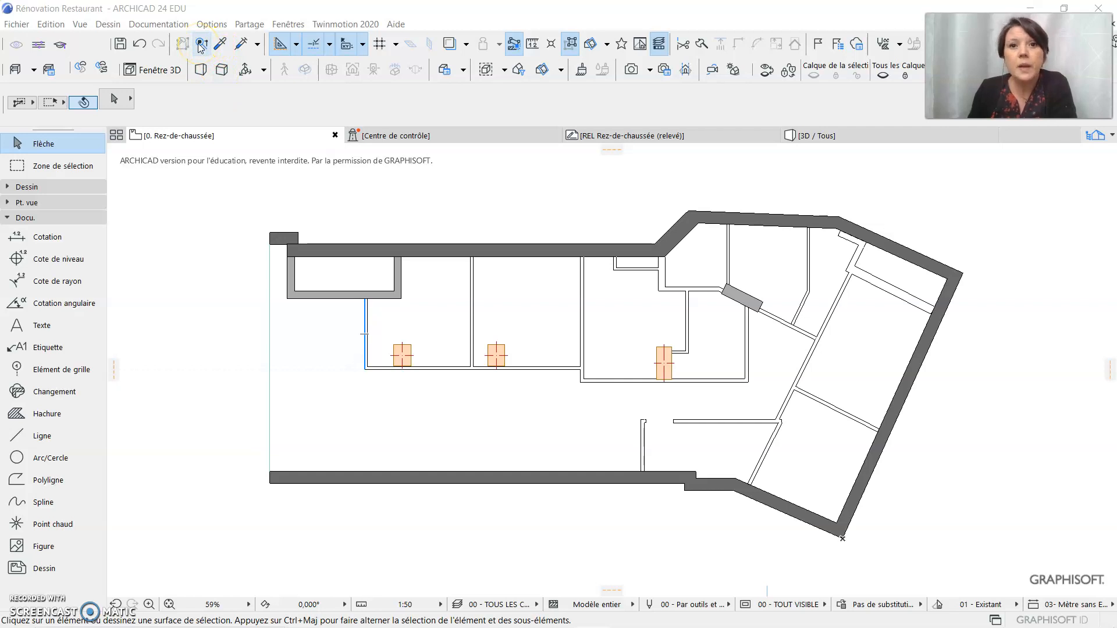
click(52, 26)
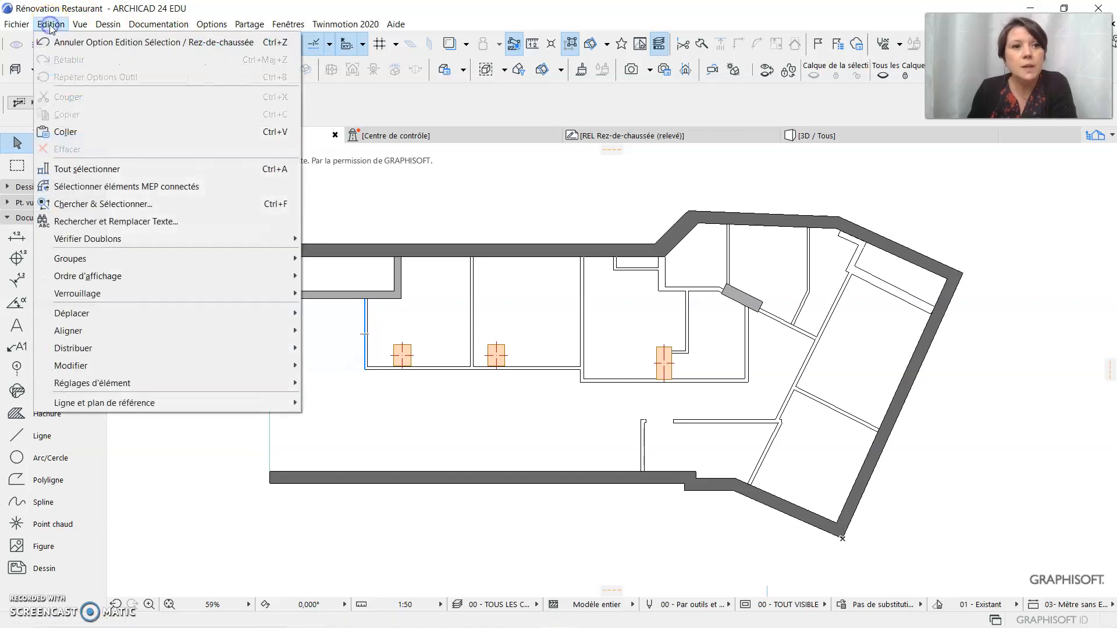
click(97, 206)
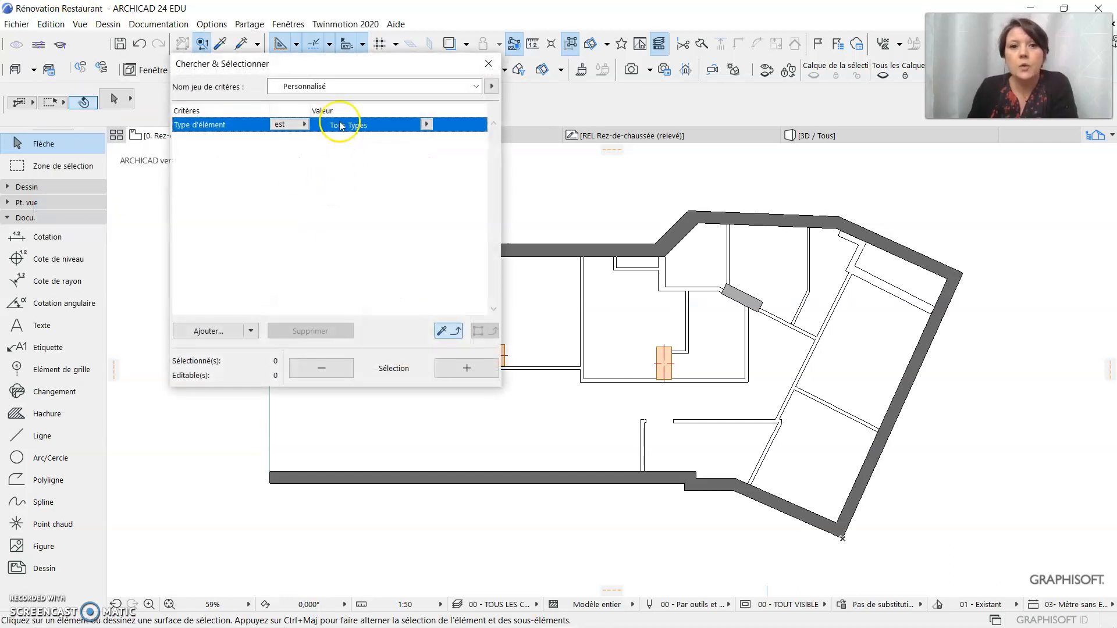
drag(334, 64, 325, 120)
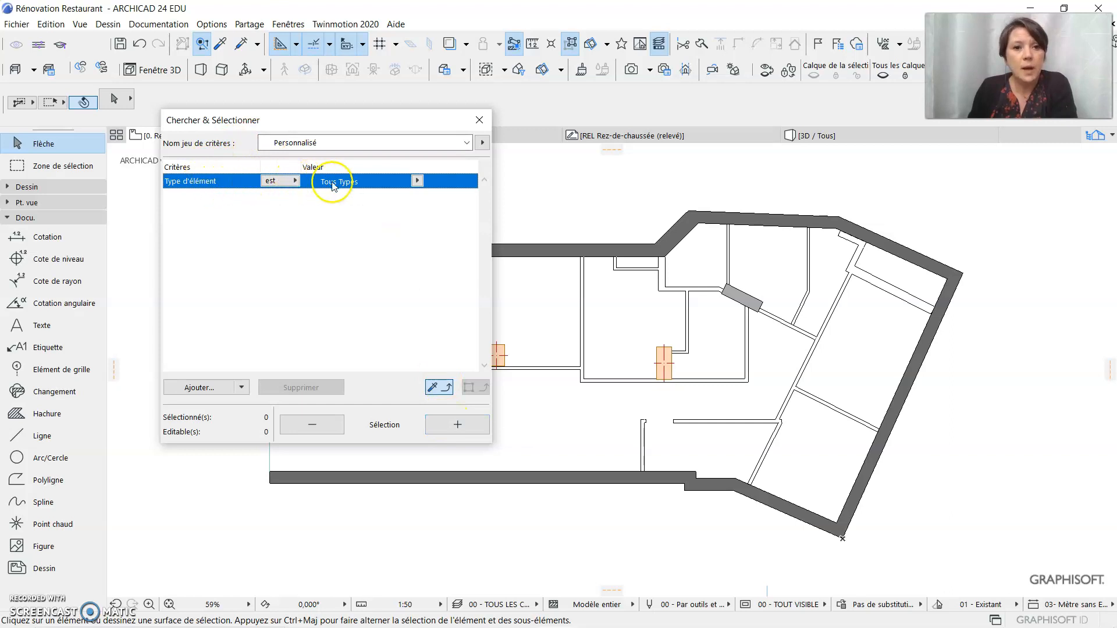
click(416, 180)
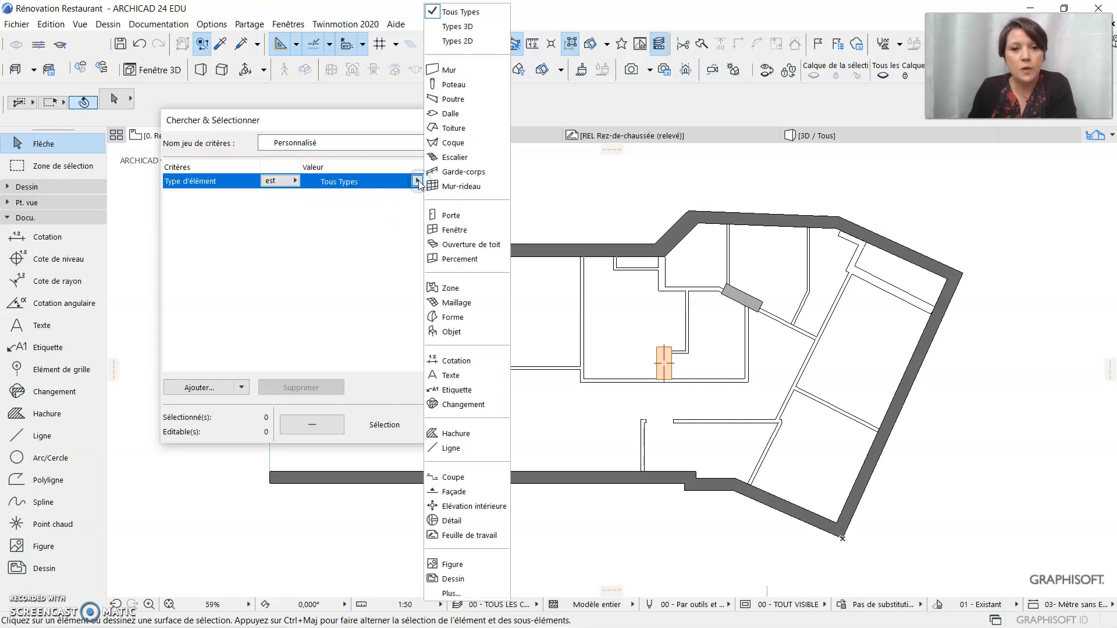
click(469, 74)
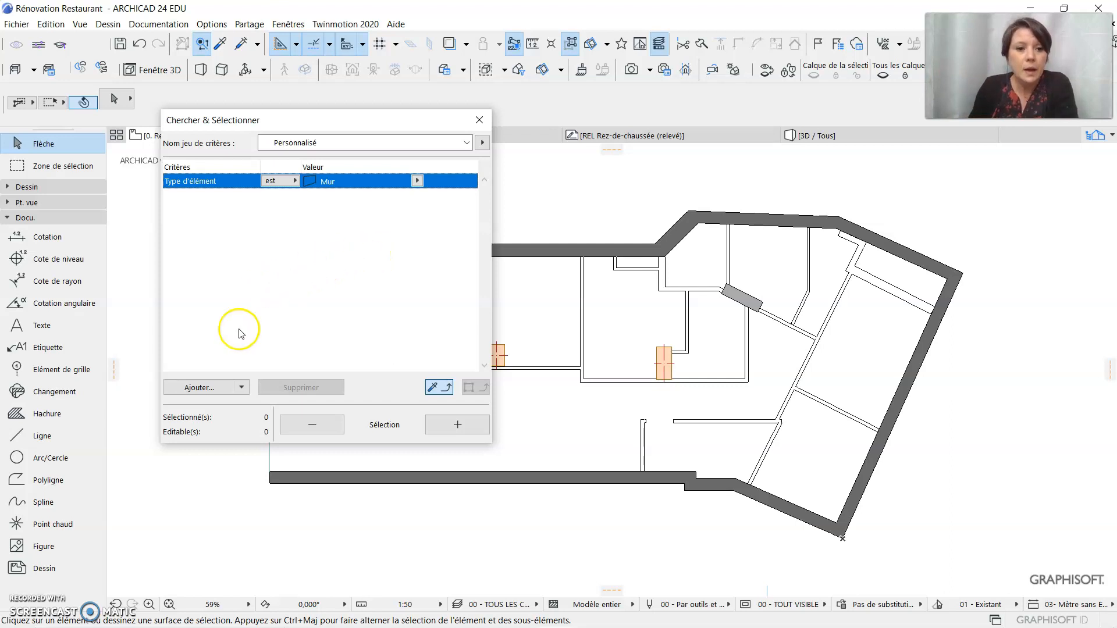
Add the Nom Calque and Calque criteria to the search criteria
click(203, 388)
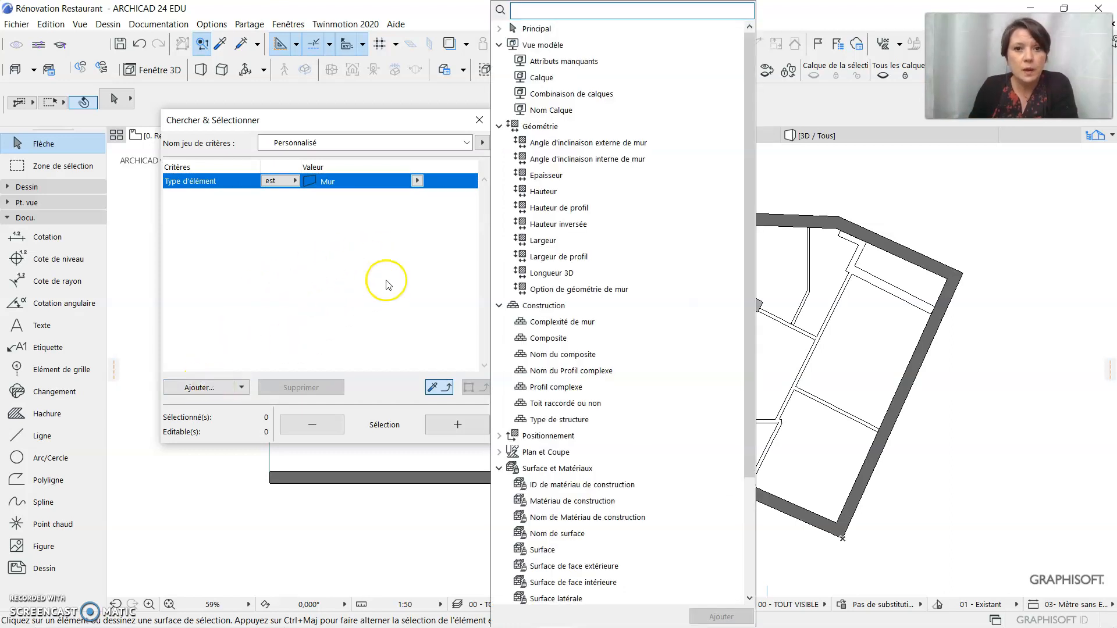
click(554, 80)
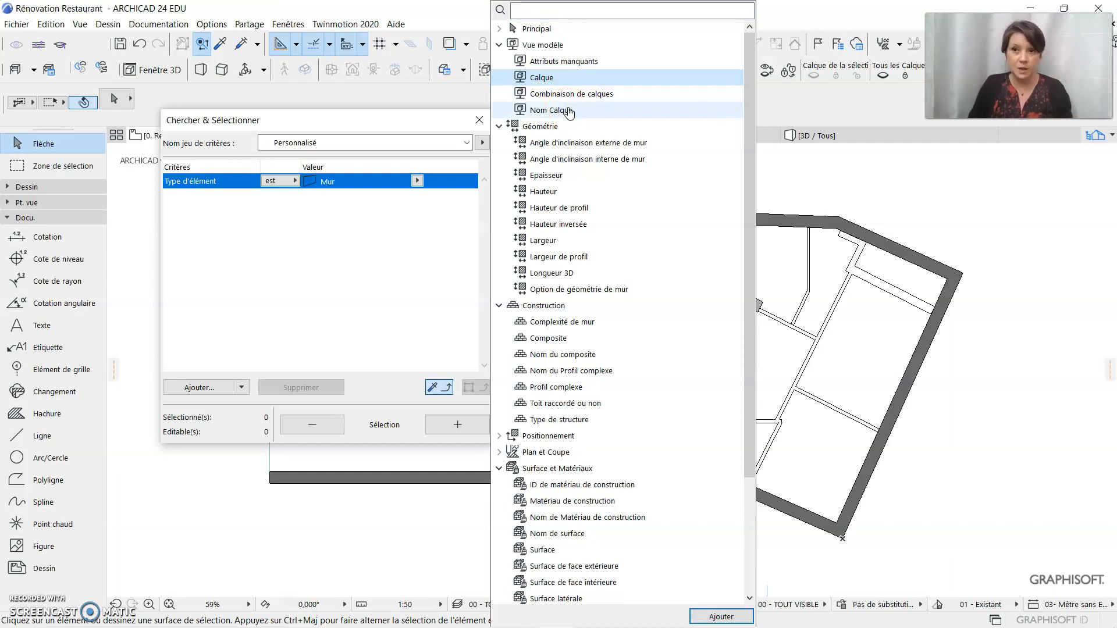
click(568, 112)
click(731, 618)
click(681, 365)
click(567, 77)
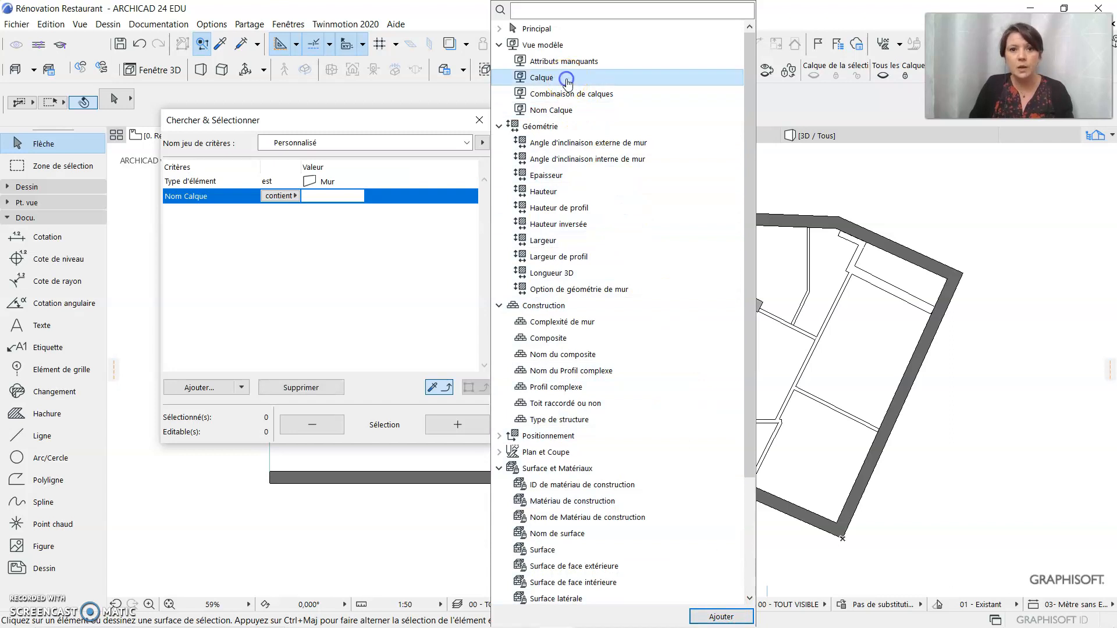
click(724, 616)
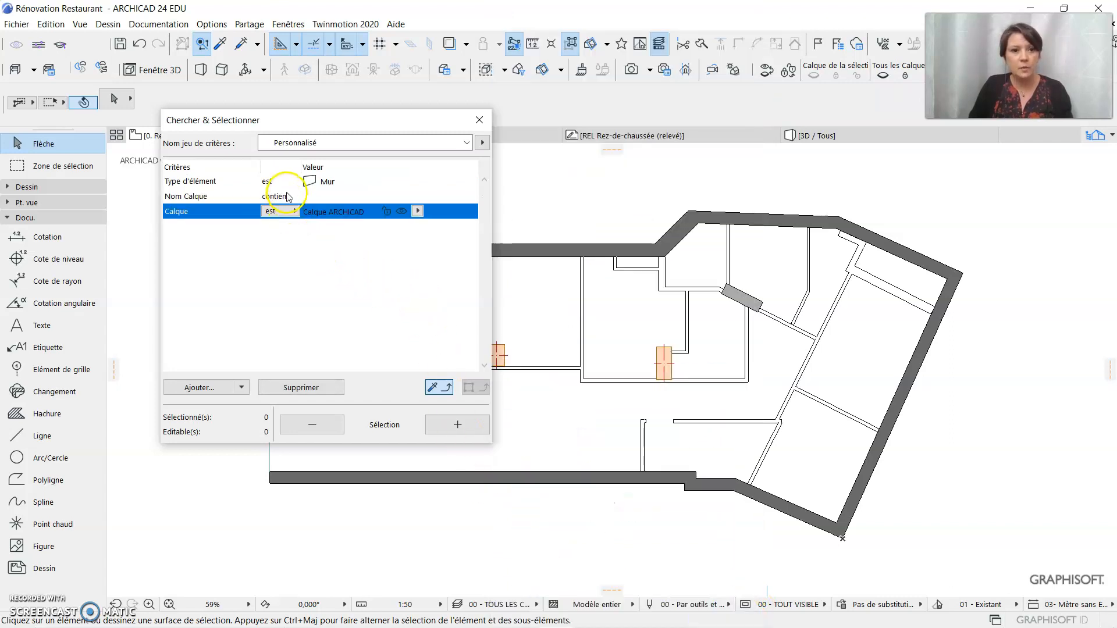
Remove the Nom Calque criterion and set the Calque criterion to B__Structure - Murs intérieurs.MJM
click(291, 196)
click(324, 389)
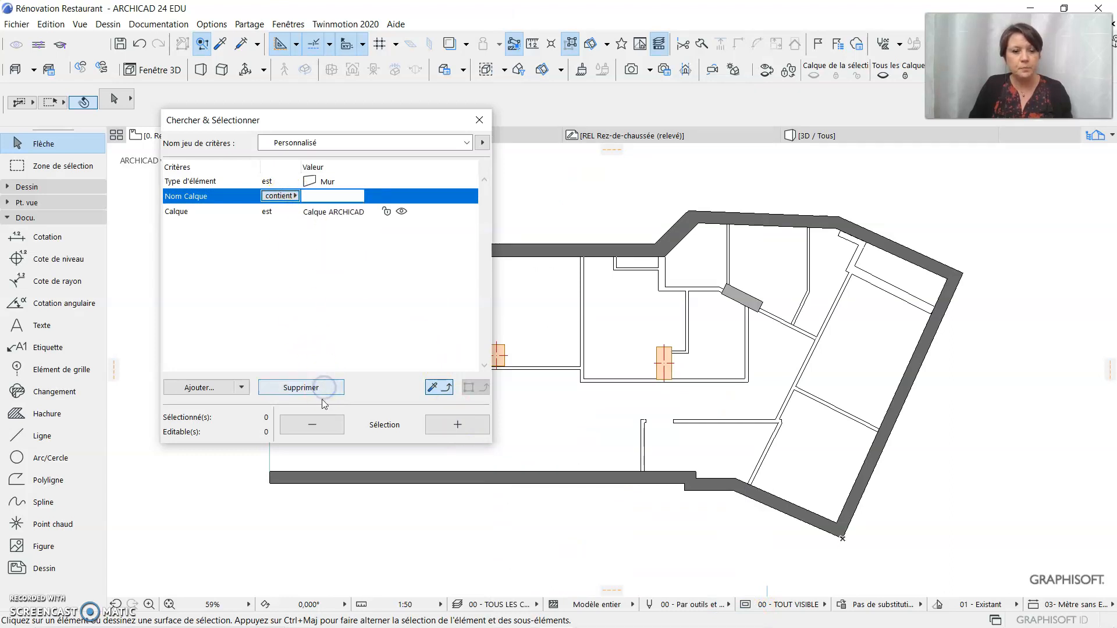
click(324, 389)
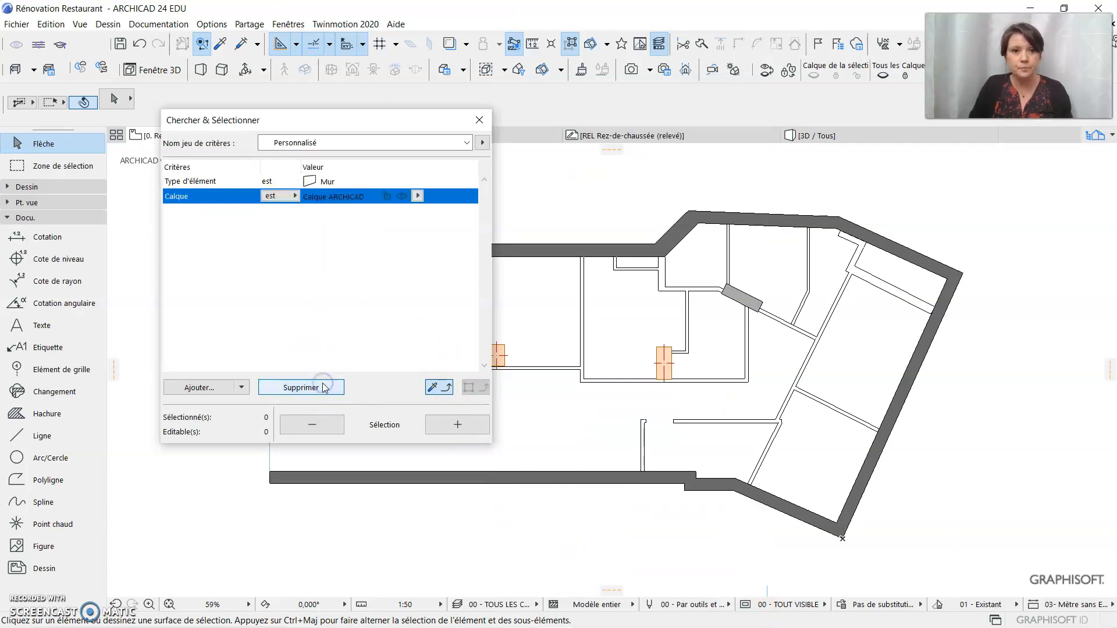
click(417, 196)
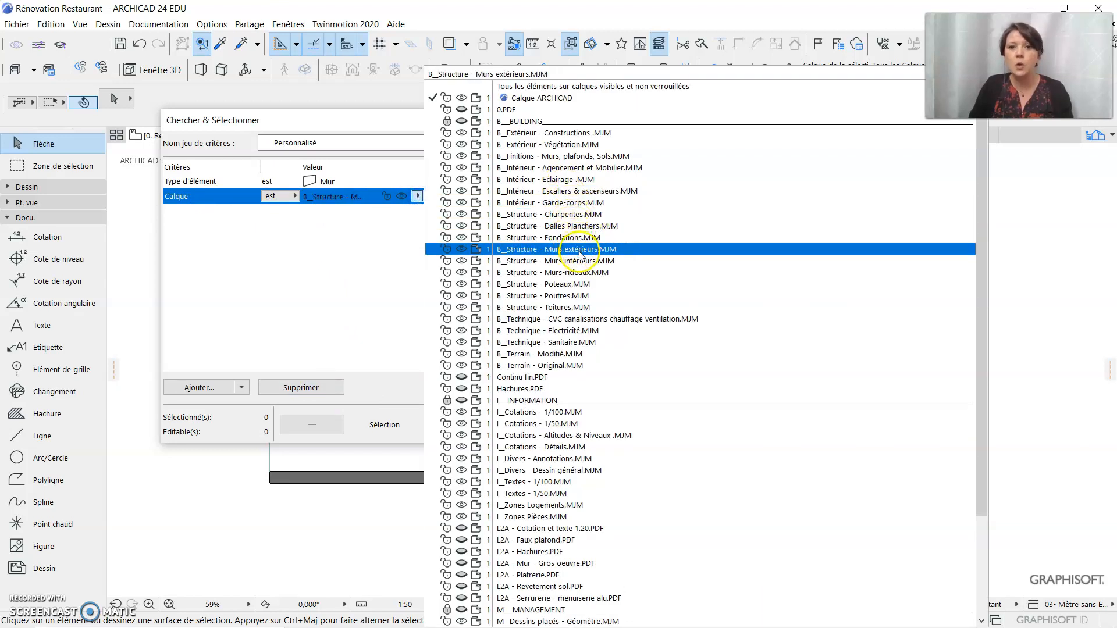
click(562, 265)
click(390, 259)
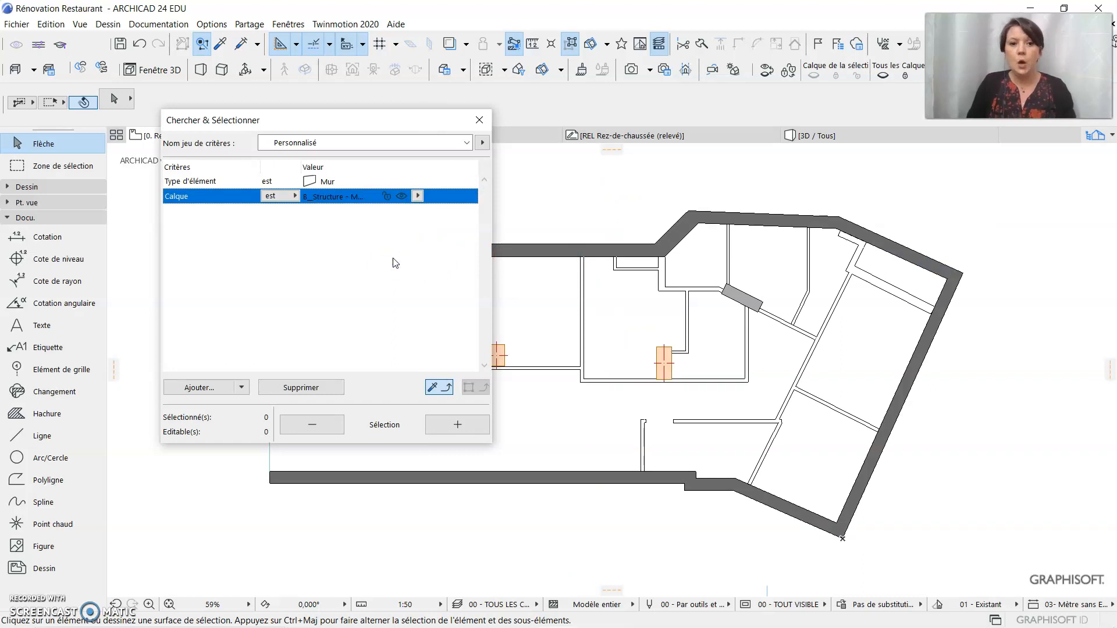
Add an Epaisseur criterion equal to 5,00 to the wall search, and remove it again
click(198, 389)
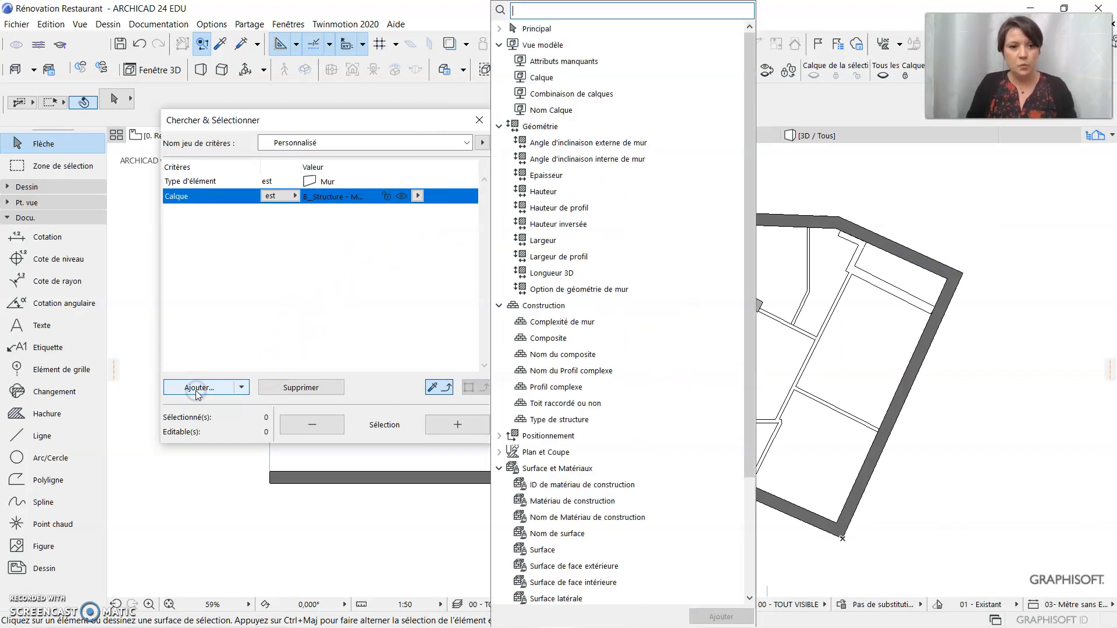
click(286, 348)
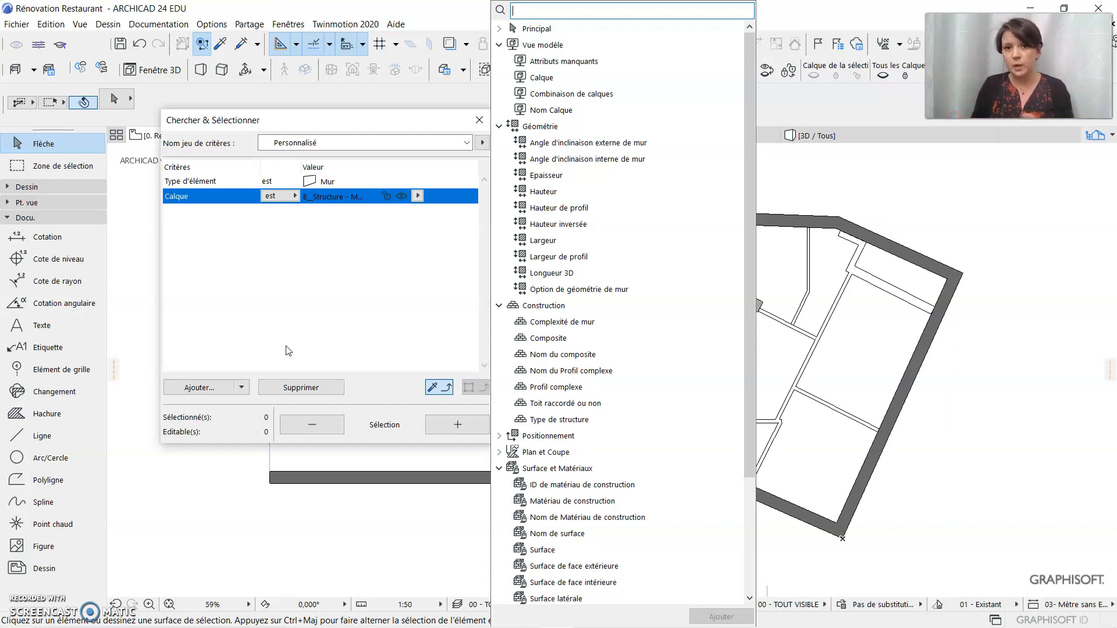
click(546, 174)
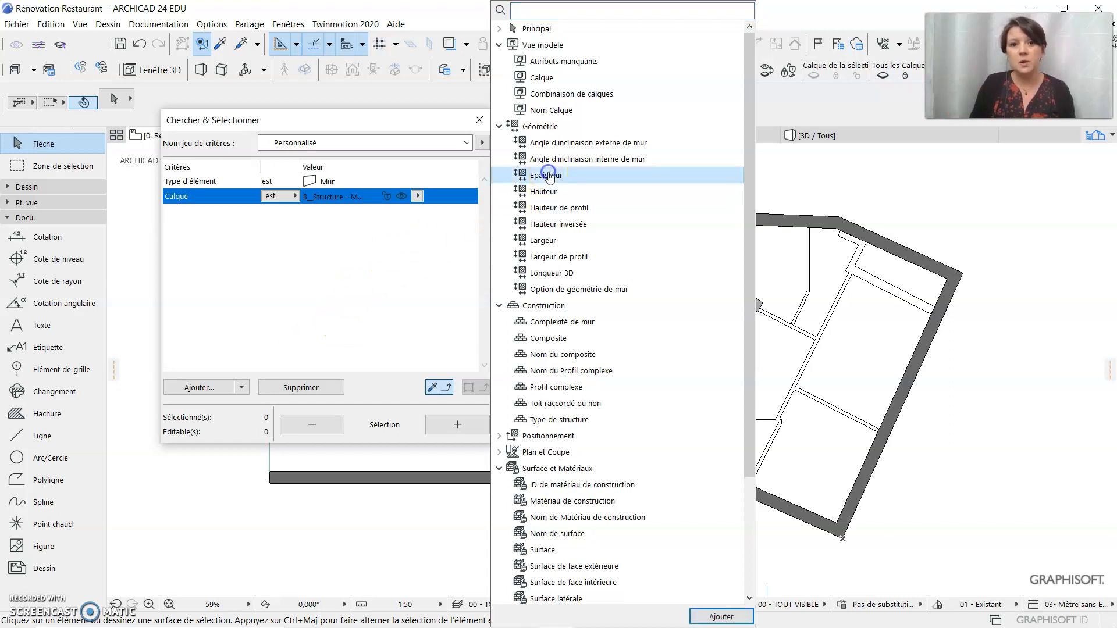
click(721, 617)
drag(325, 213, 265, 214)
text(5)
click(324, 269)
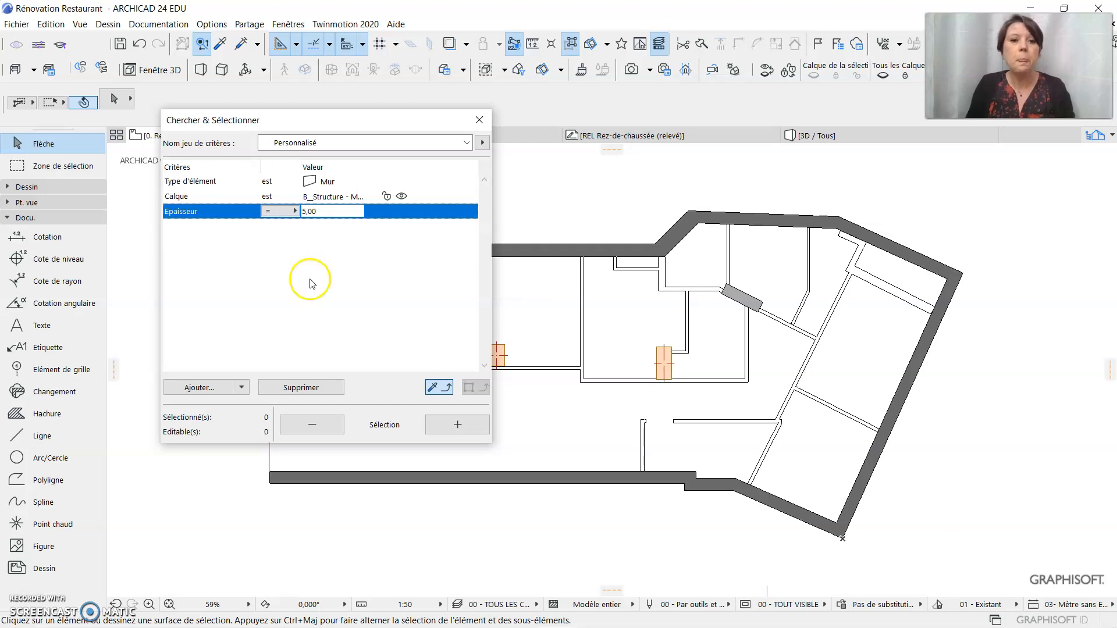
click(295, 387)
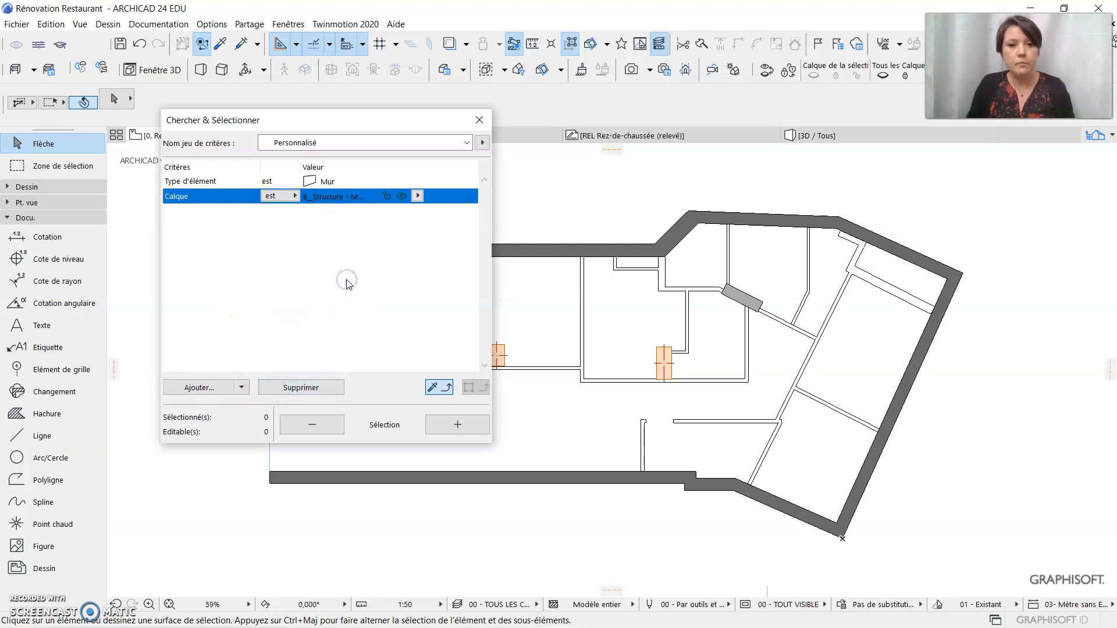
Save the current criteria set as Cloisons, replacing the existing set of that name
click(482, 143)
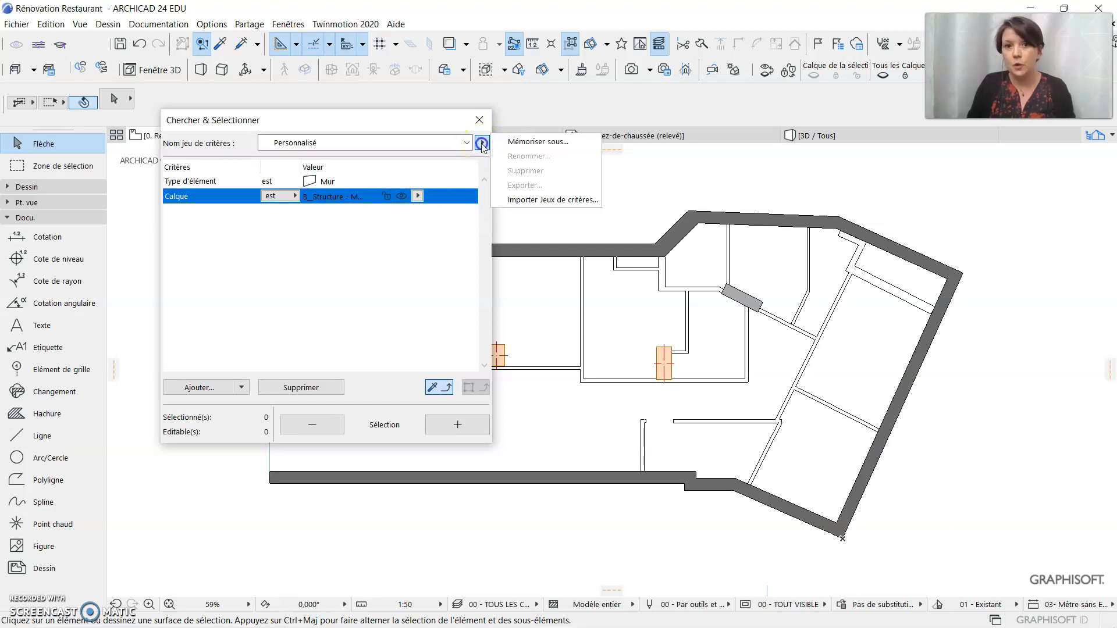
click(536, 141)
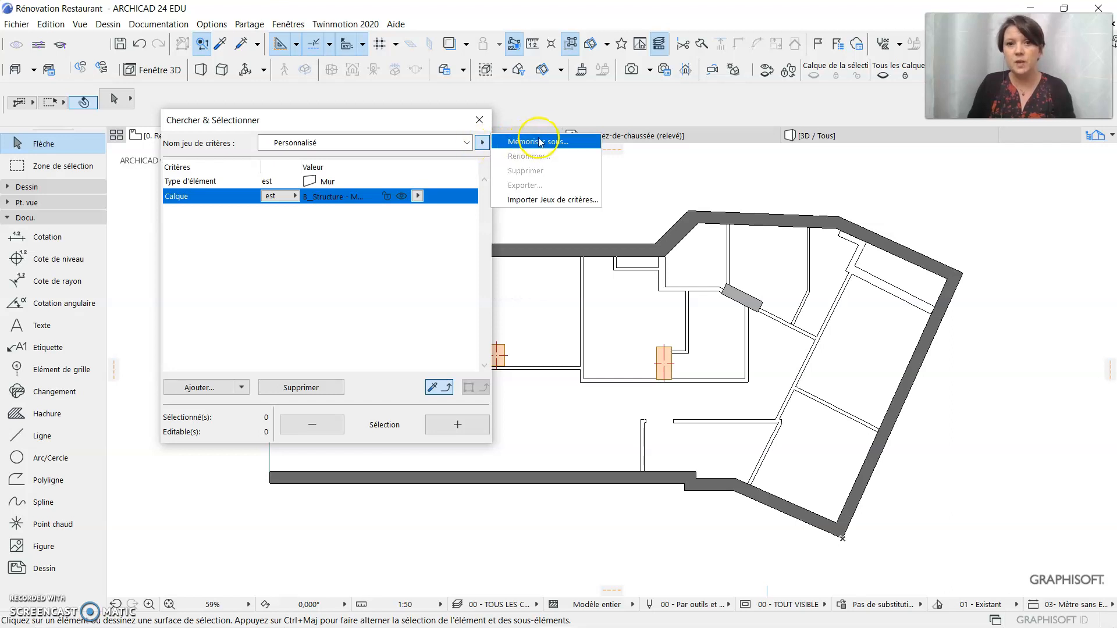
click(535, 163)
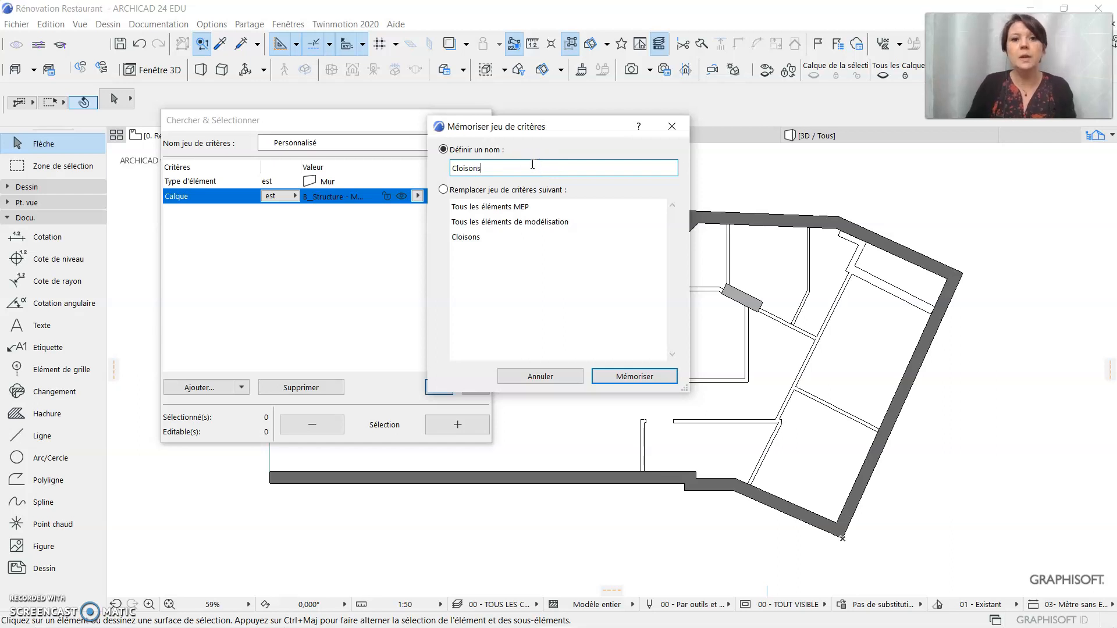
click(610, 380)
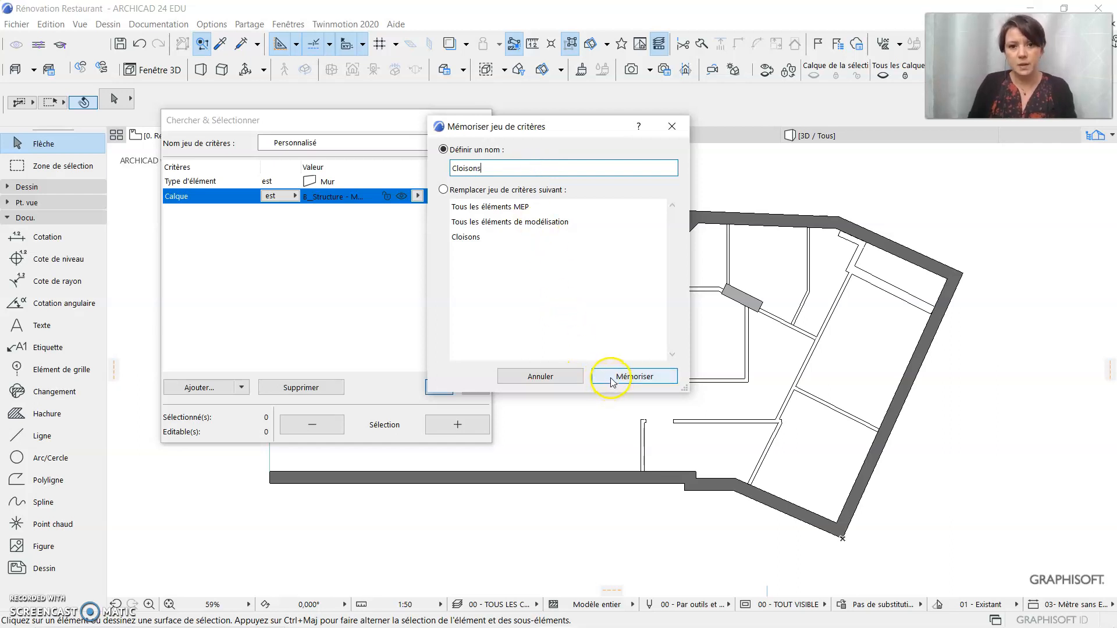
click(445, 191)
click(465, 238)
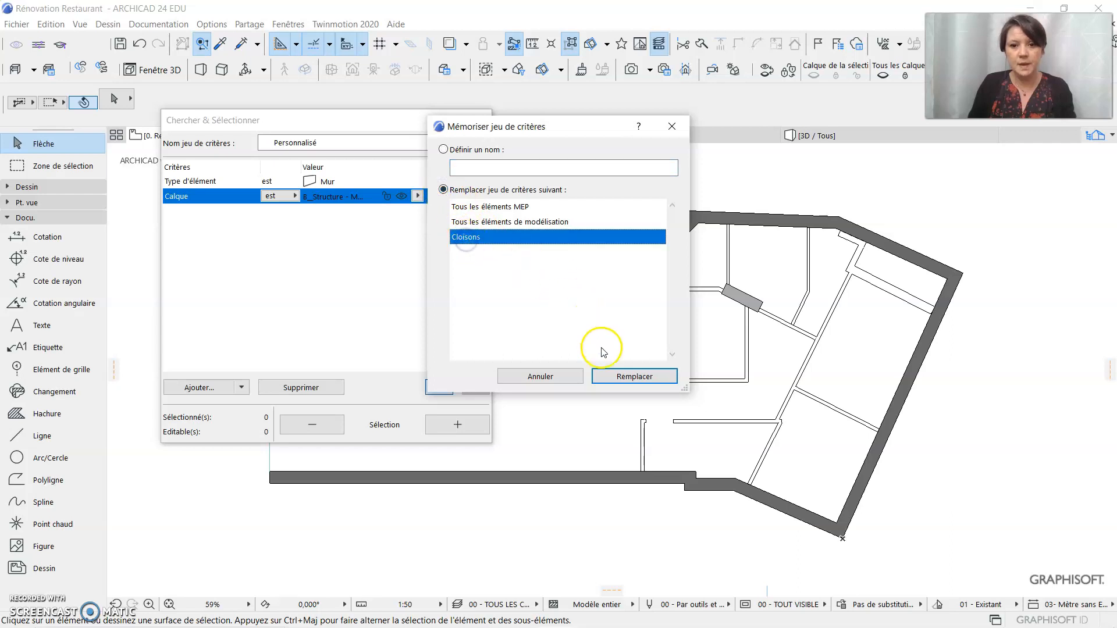
click(618, 376)
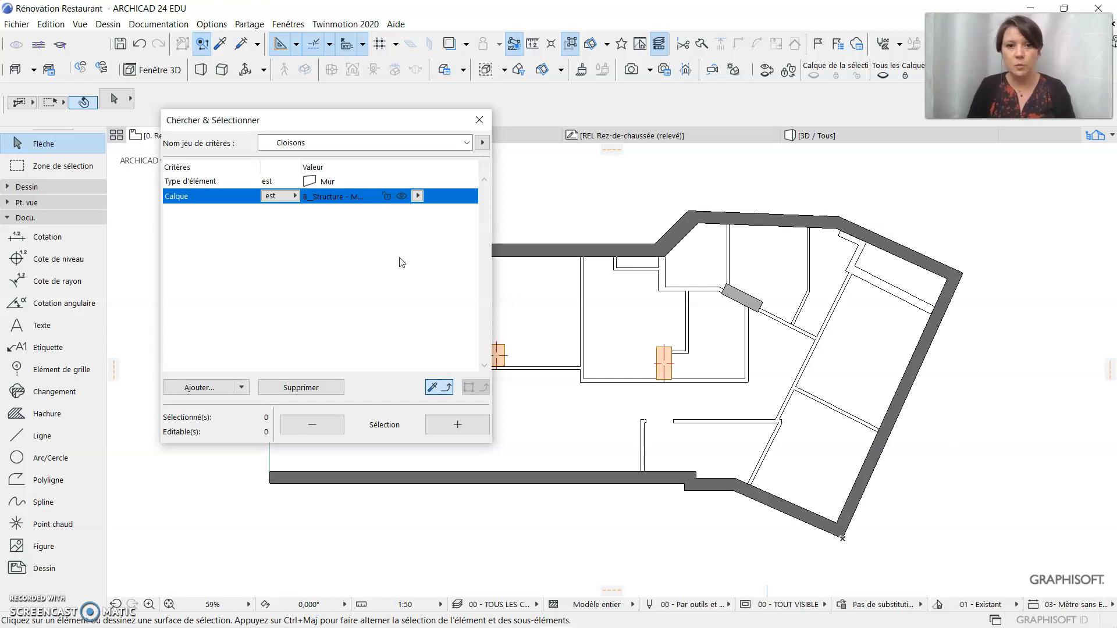
Select all walls matching the Cloisons criteria and move the search dialog clear of the floor plan
click(465, 425)
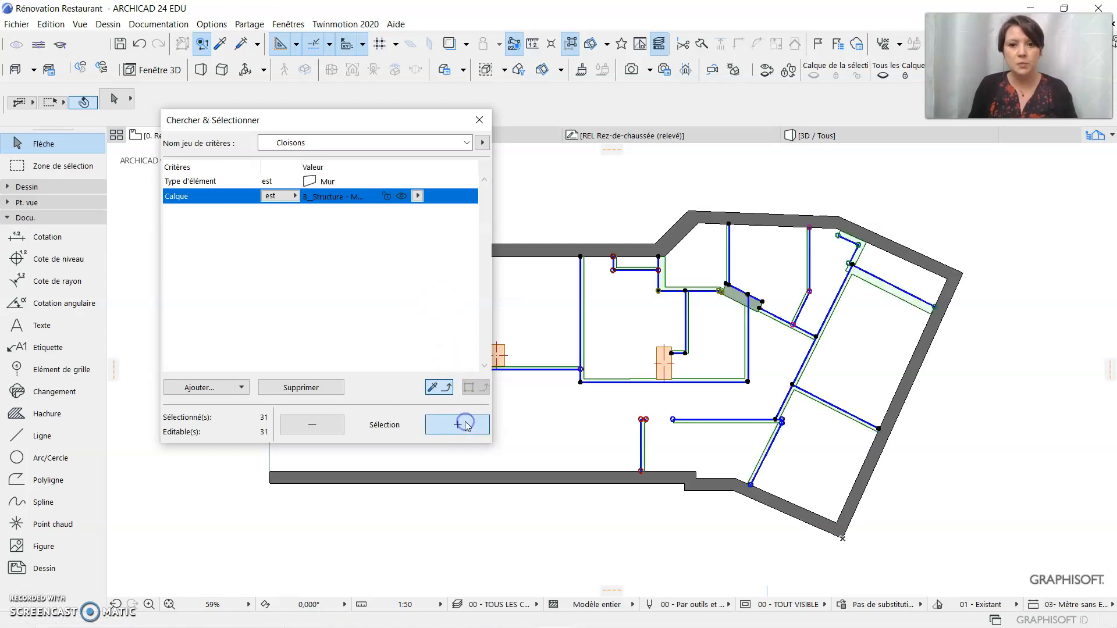
middle_drag(565, 442, 685, 454)
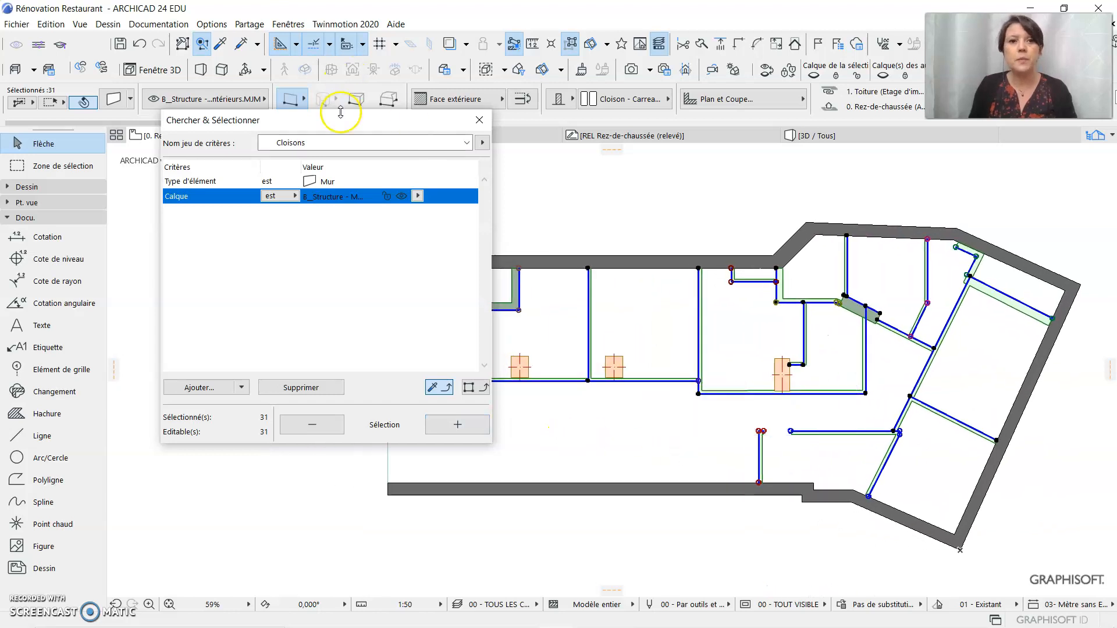
drag(338, 118, 1116, 129)
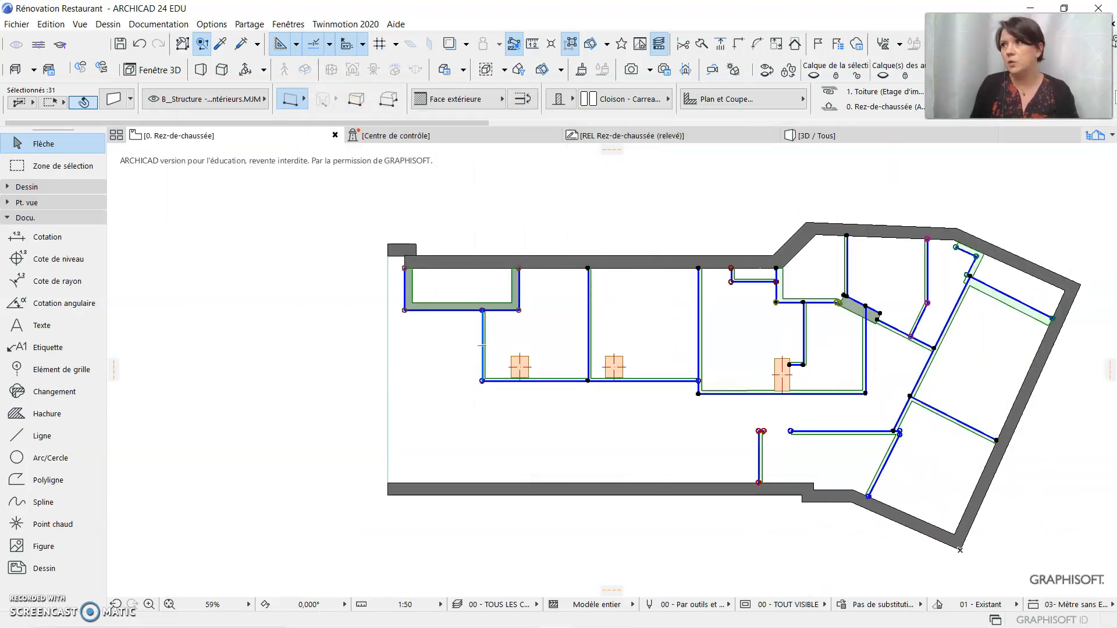
middle_drag(305, 257, 217, 251)
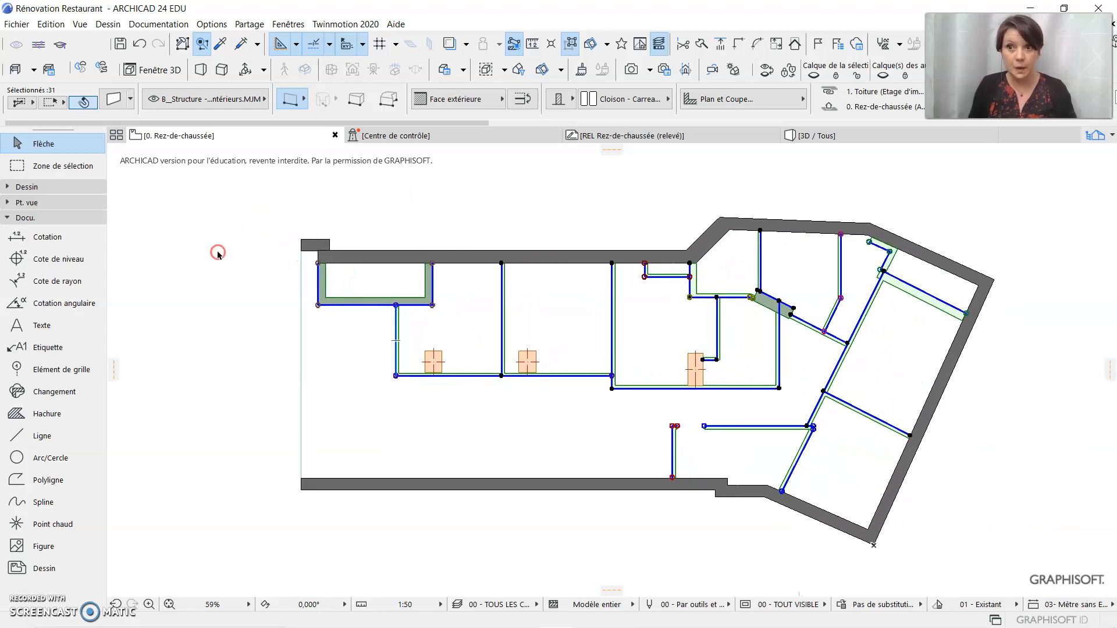
Open the settings of the selected walls and set their Classification ARCHICAD - 2.0 to Cloison
click(113, 100)
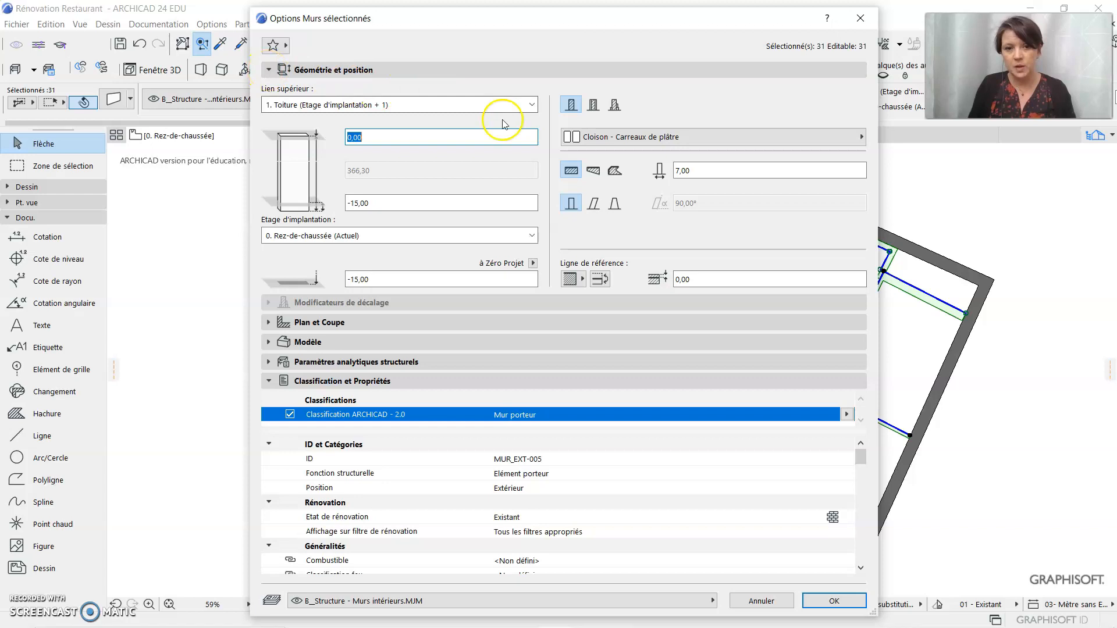
click(268, 69)
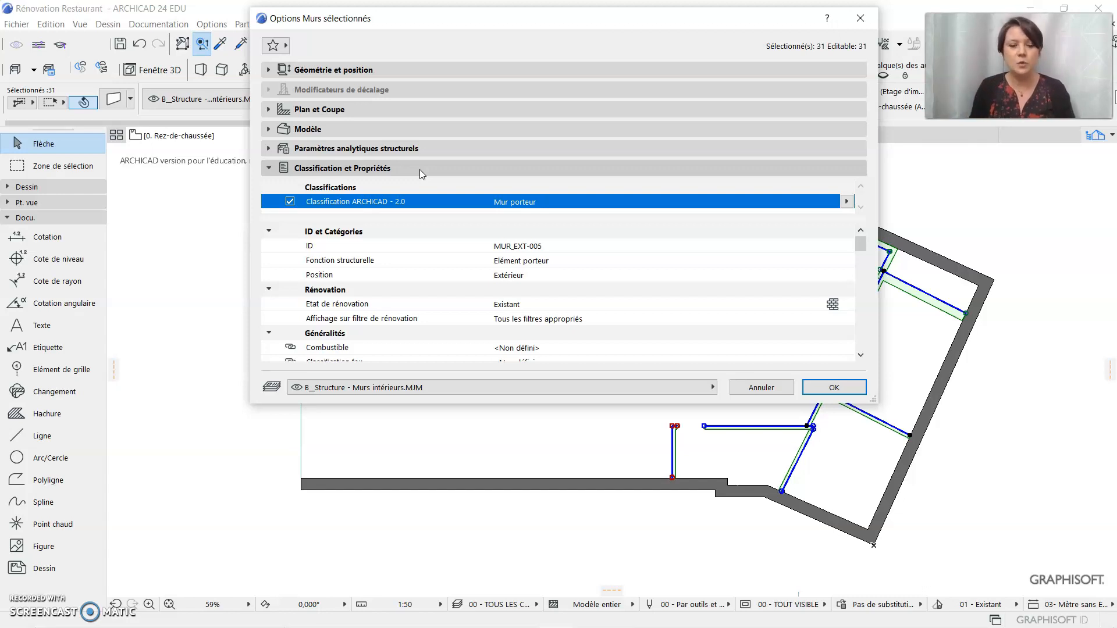
drag(531, 406, 548, 594)
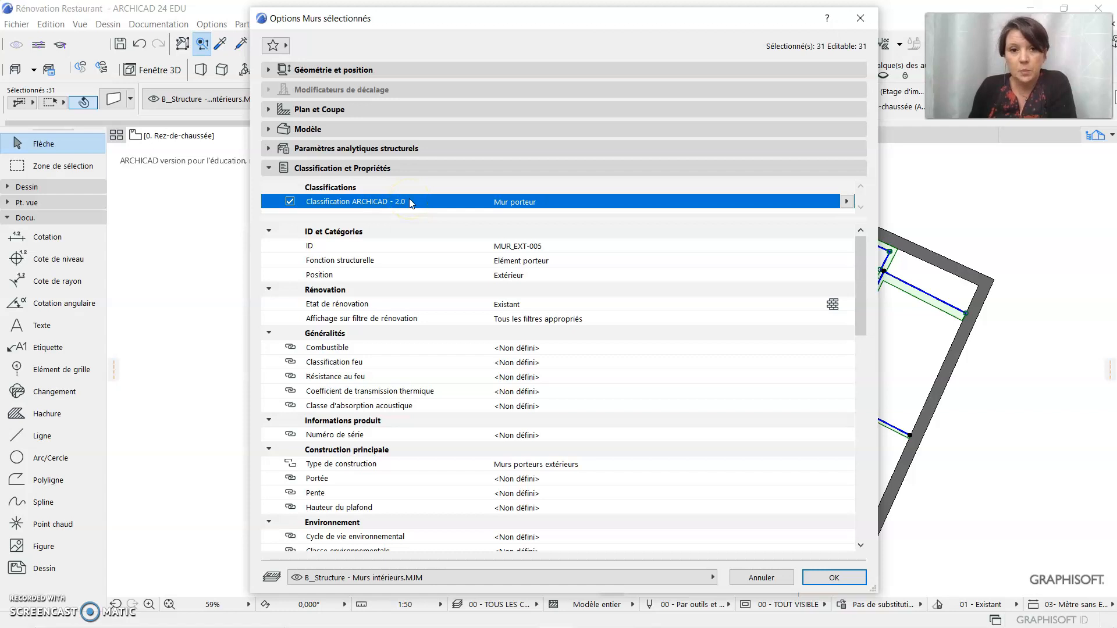
click(846, 202)
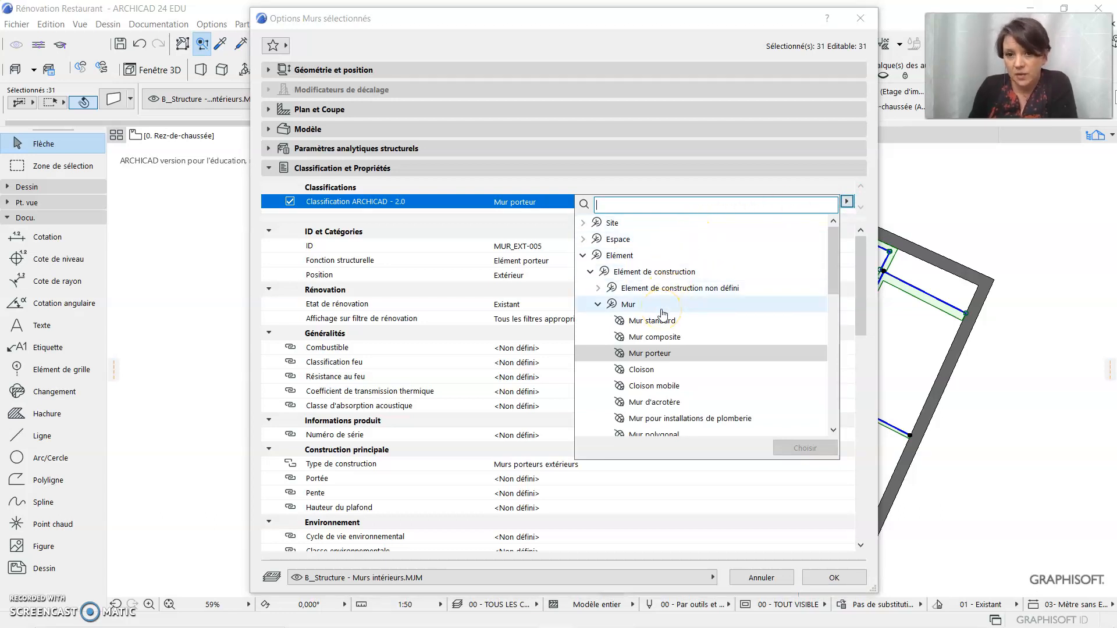
click(667, 359)
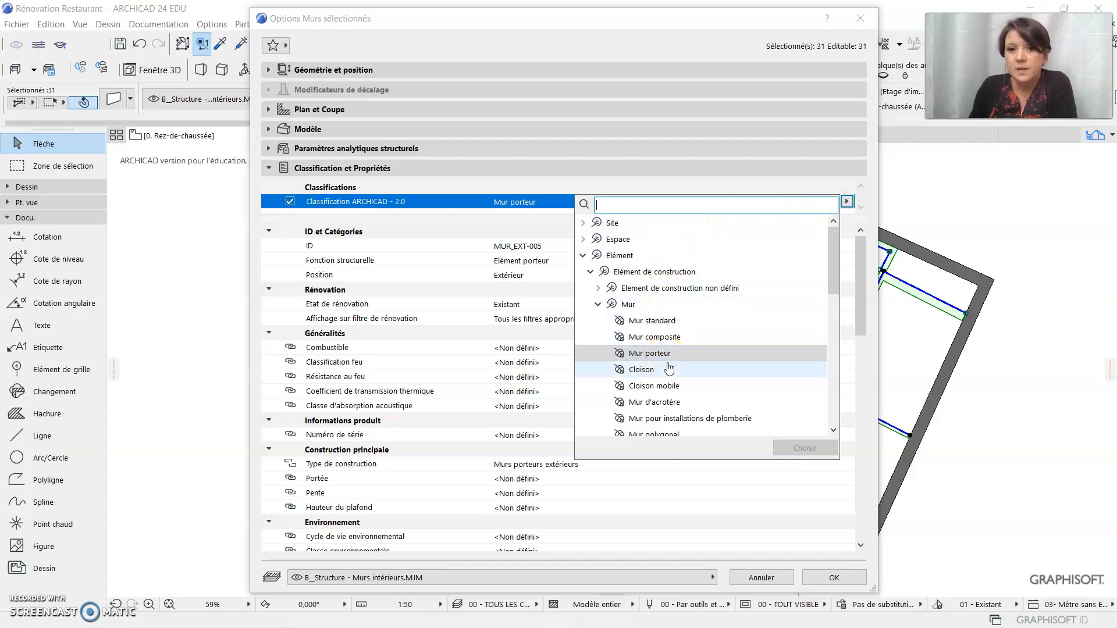
click(668, 374)
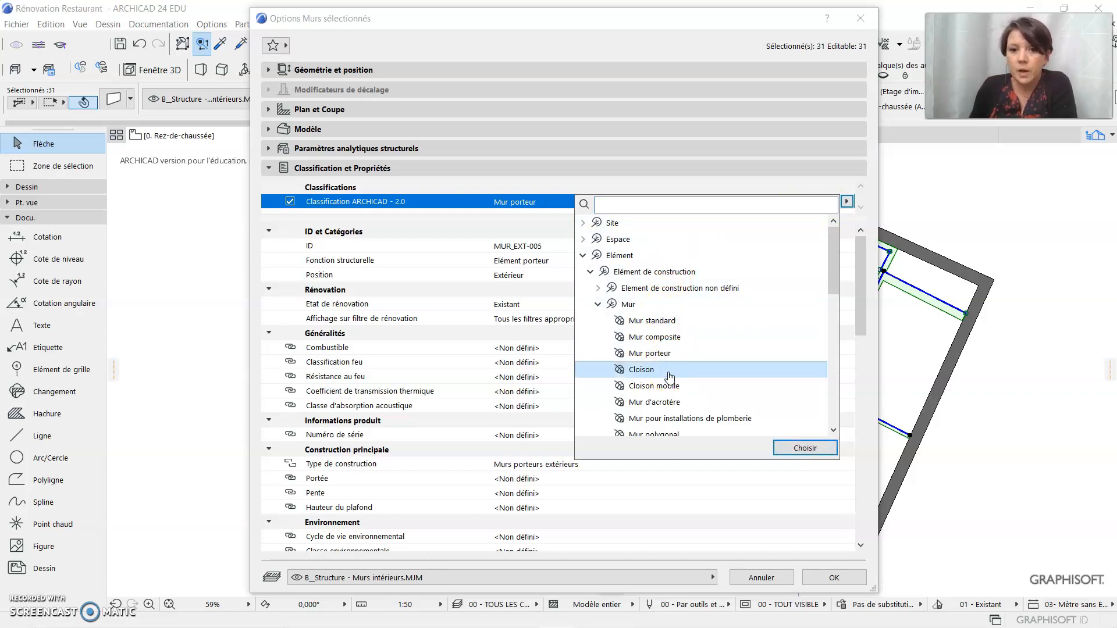
click(691, 387)
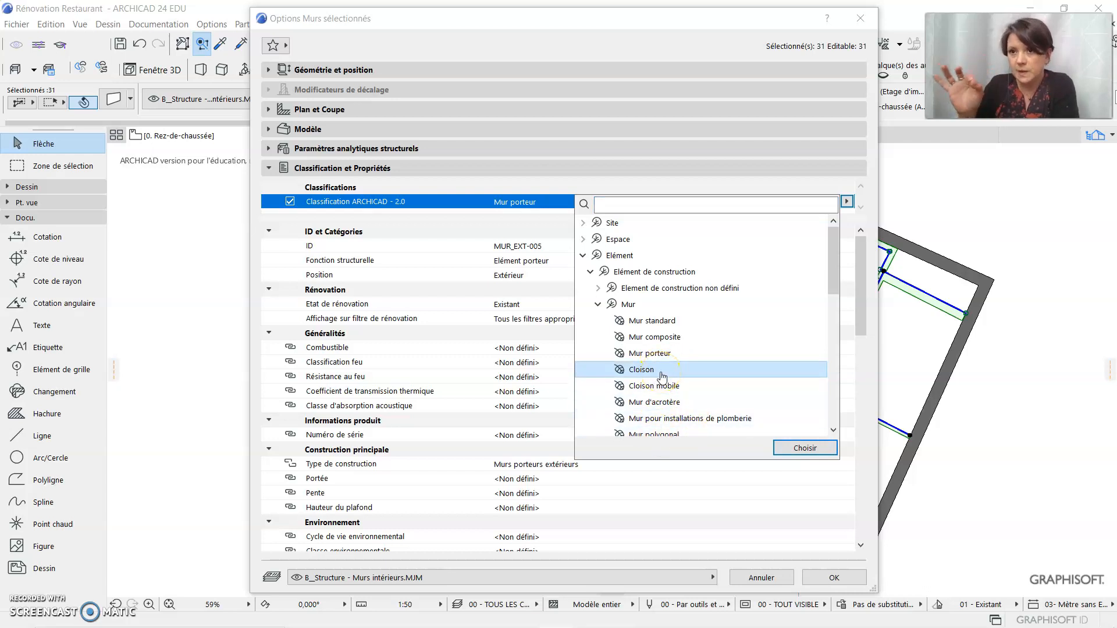
click(805, 448)
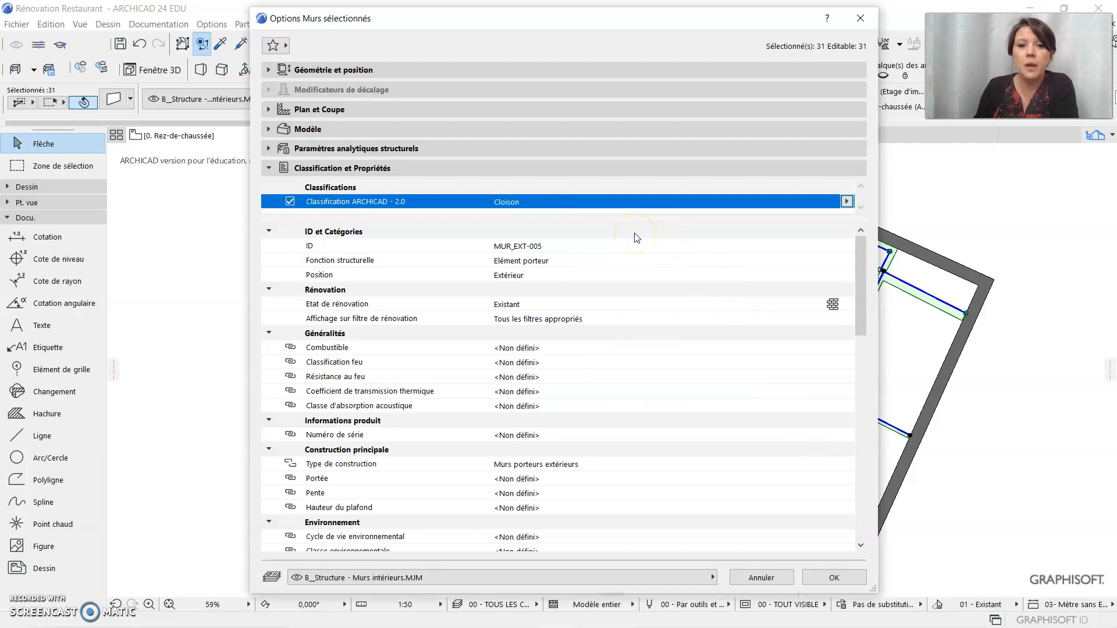
Change the selected walls' ID to MUR_INT-005
click(524, 245)
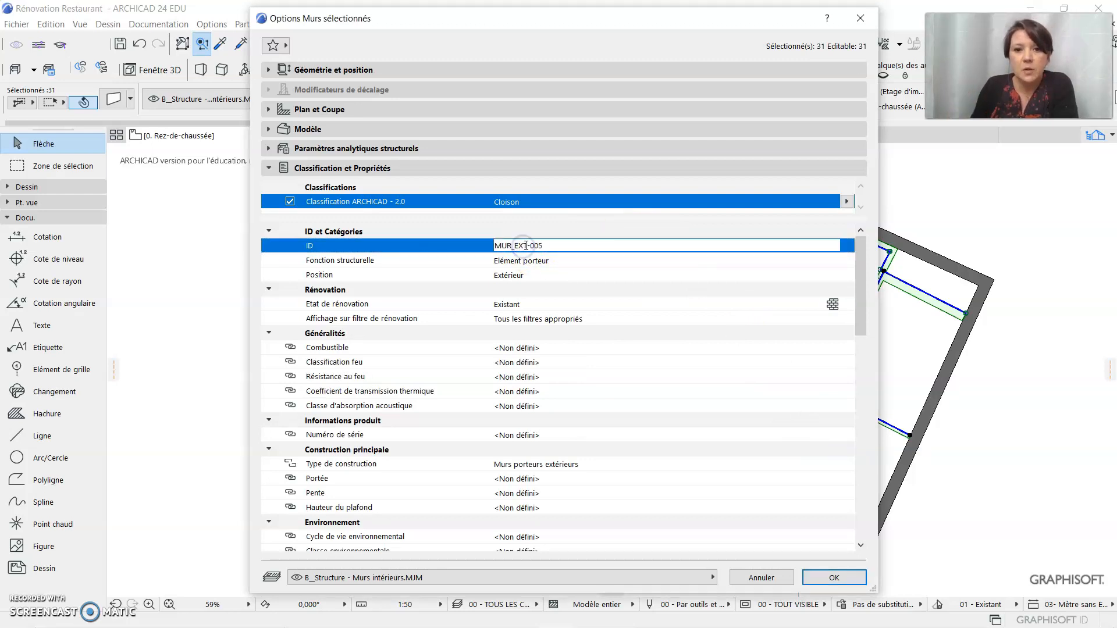
drag(526, 244, 515, 246)
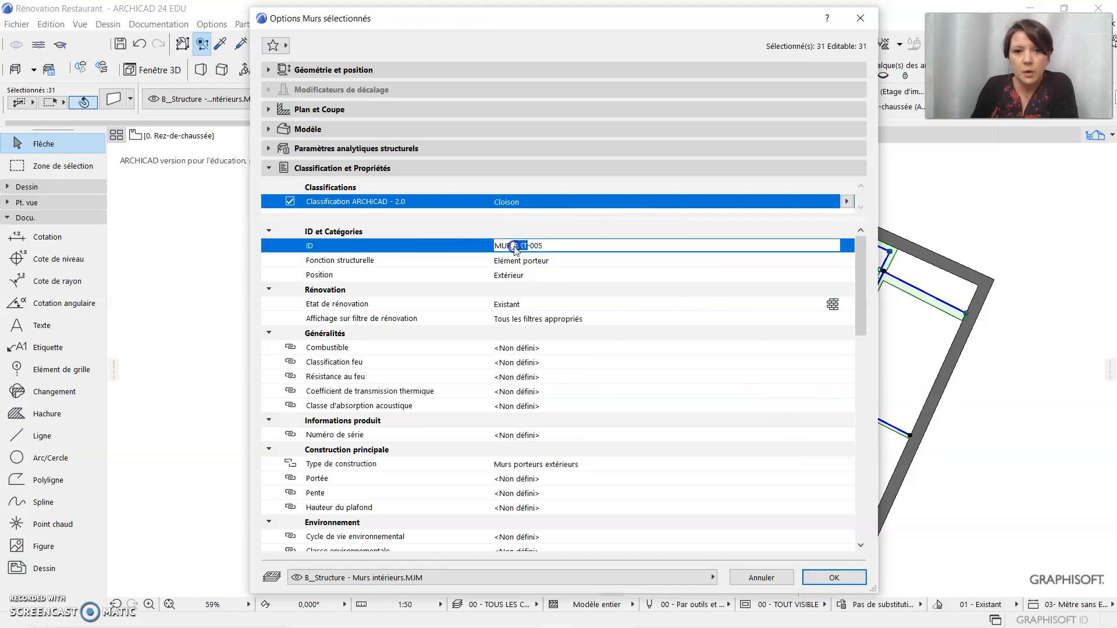
text(INT)
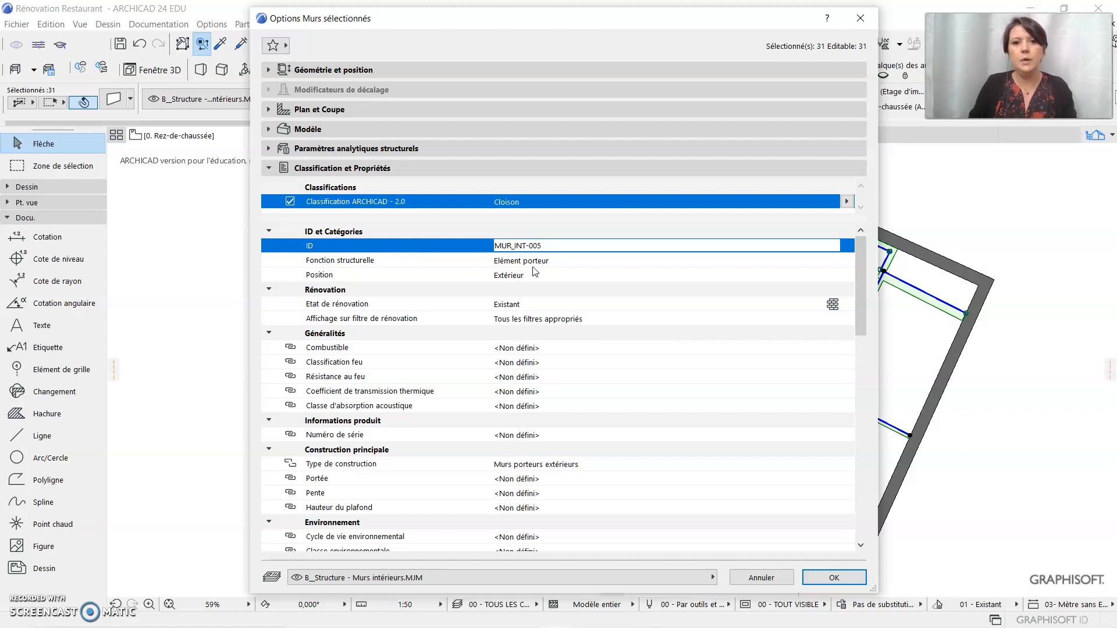
Set the walls' Fonction structurelle to Elément non porteur and their Position to Intérieur
click(547, 260)
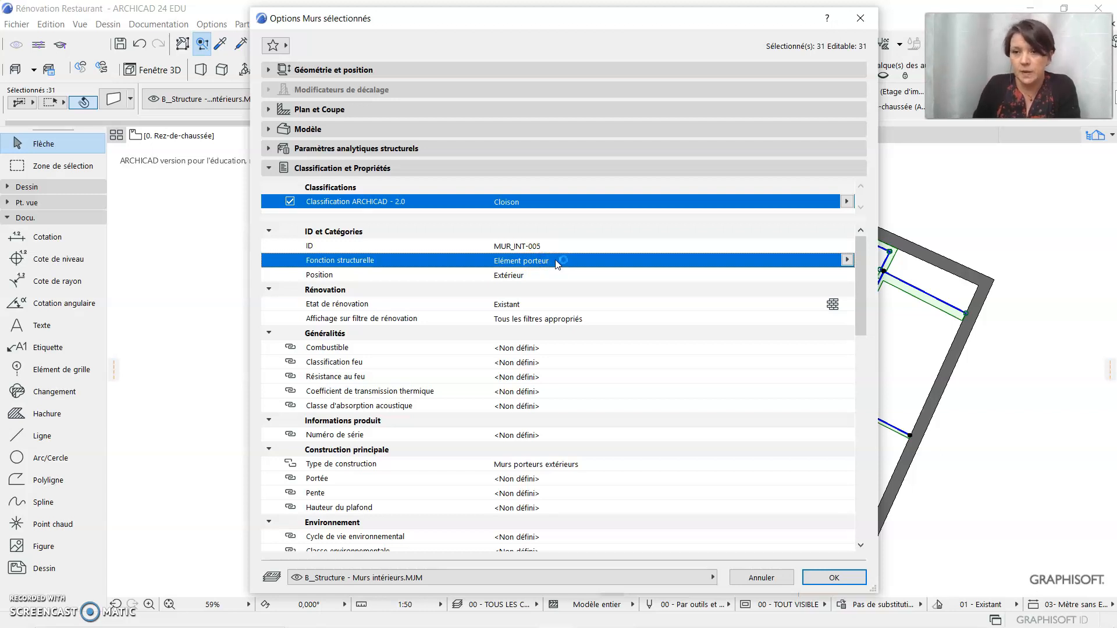
click(545, 261)
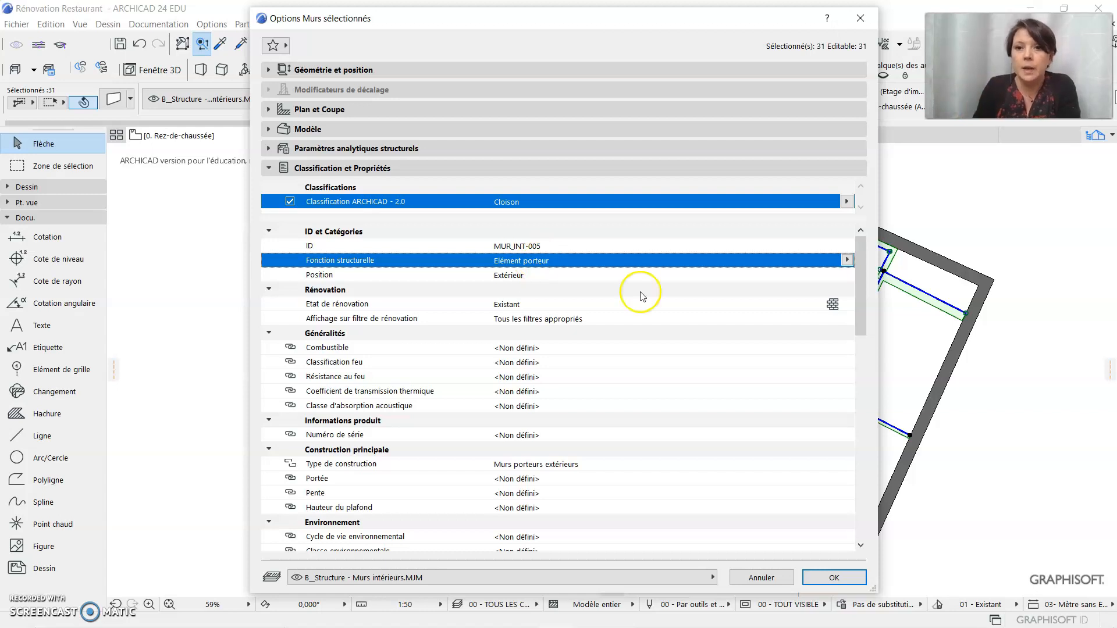
click(846, 259)
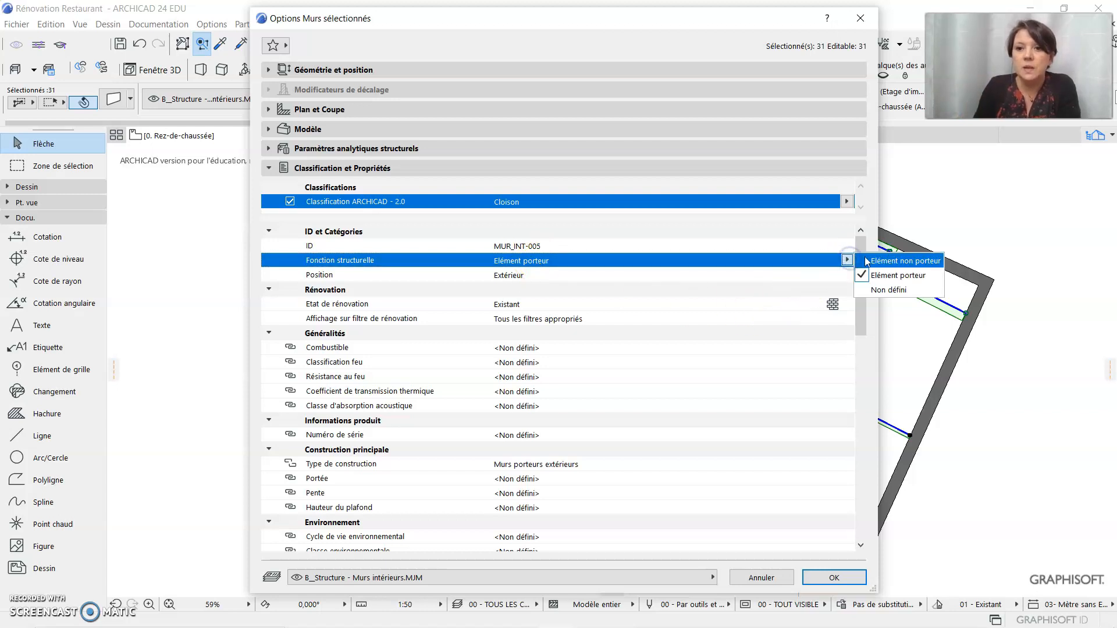
click(892, 261)
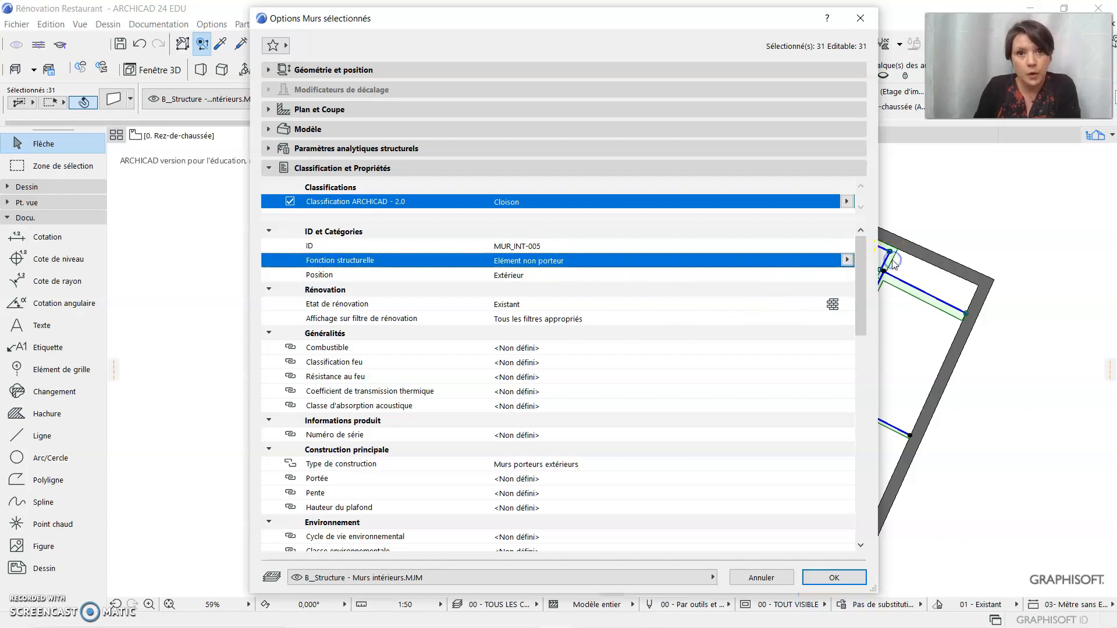
click(493, 276)
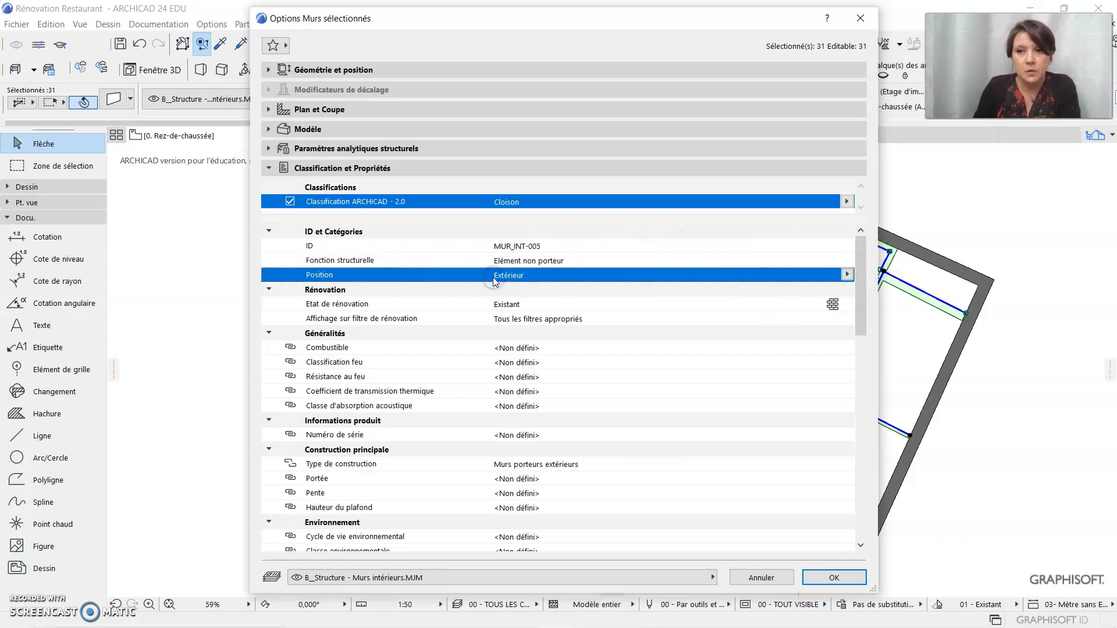
click(846, 274)
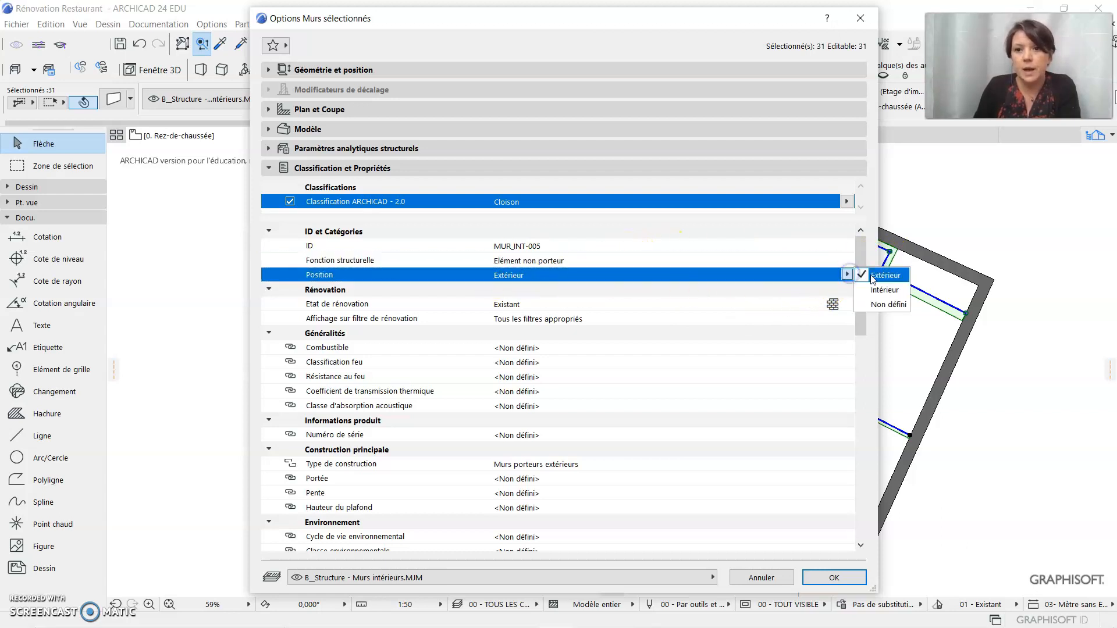
click(878, 292)
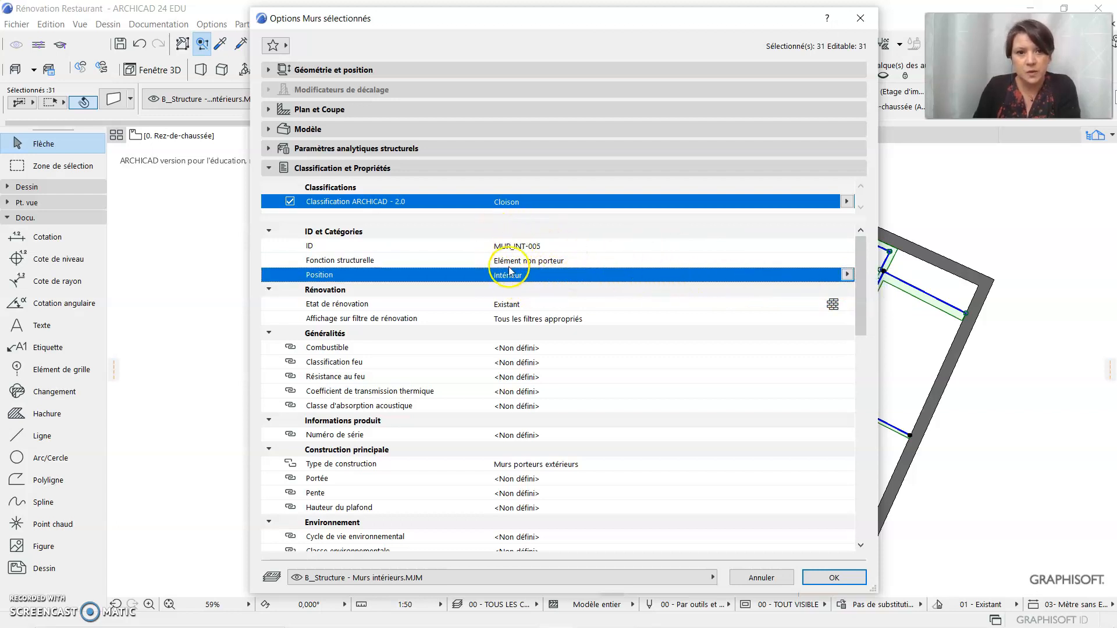
Check the Fonction structurelle setting in the walls' structural analytical parameters, keeping Elément non porteur, and return to their classification and properties
click(271, 150)
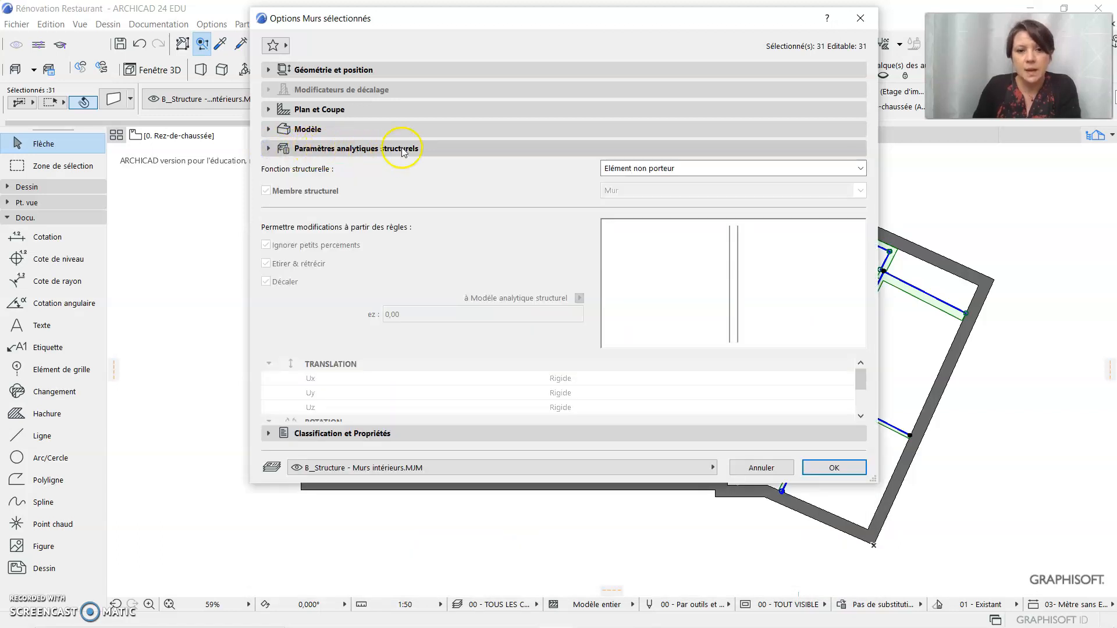
click(698, 168)
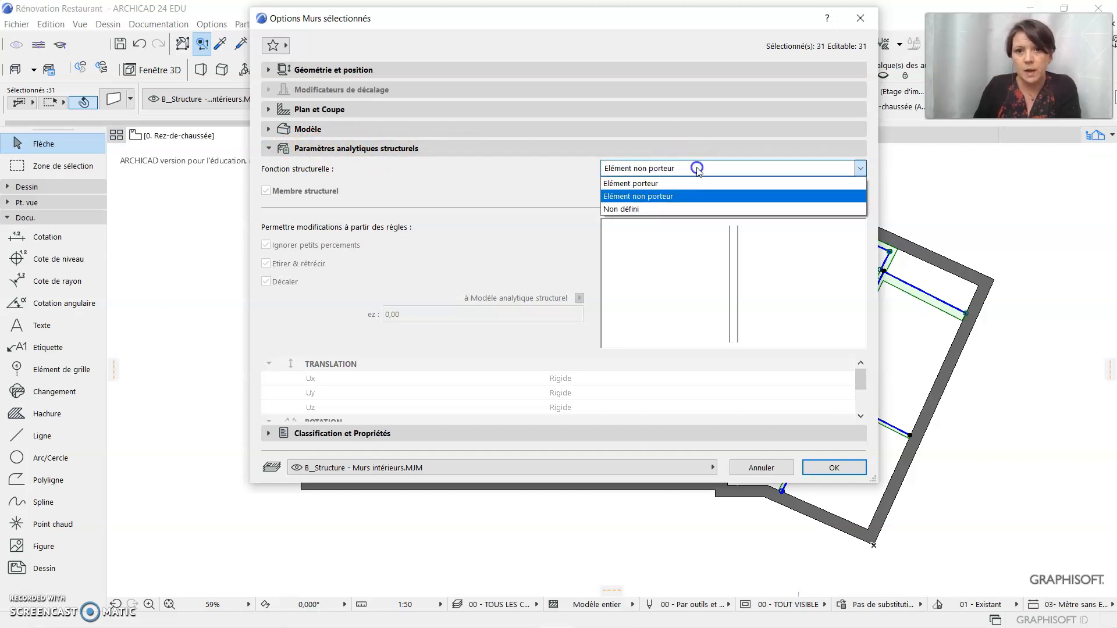
click(704, 202)
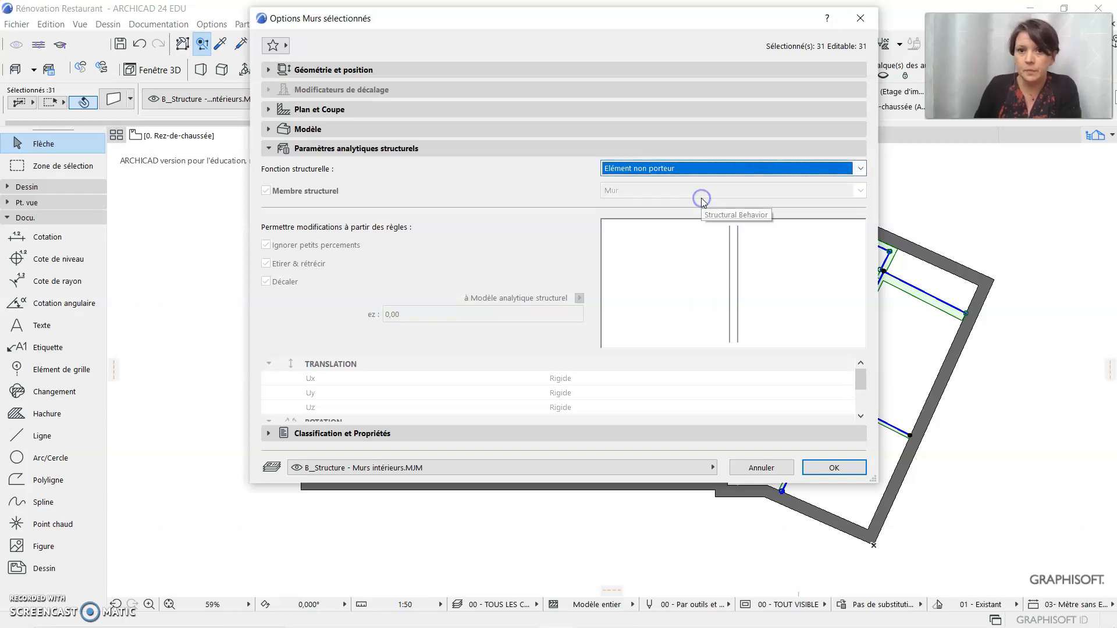
click(270, 149)
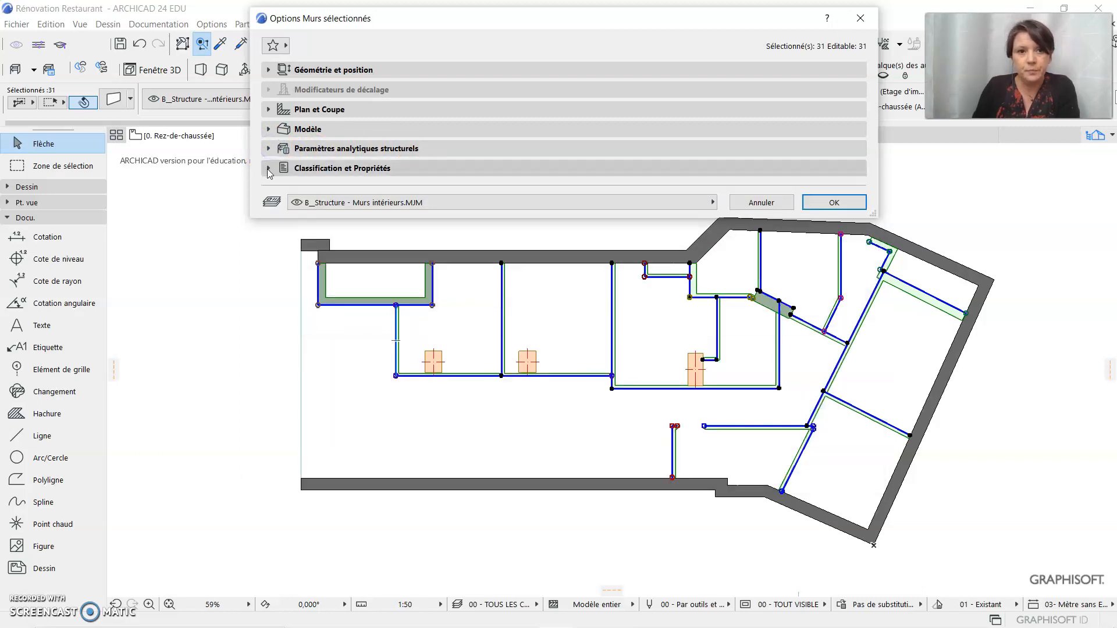
click(268, 169)
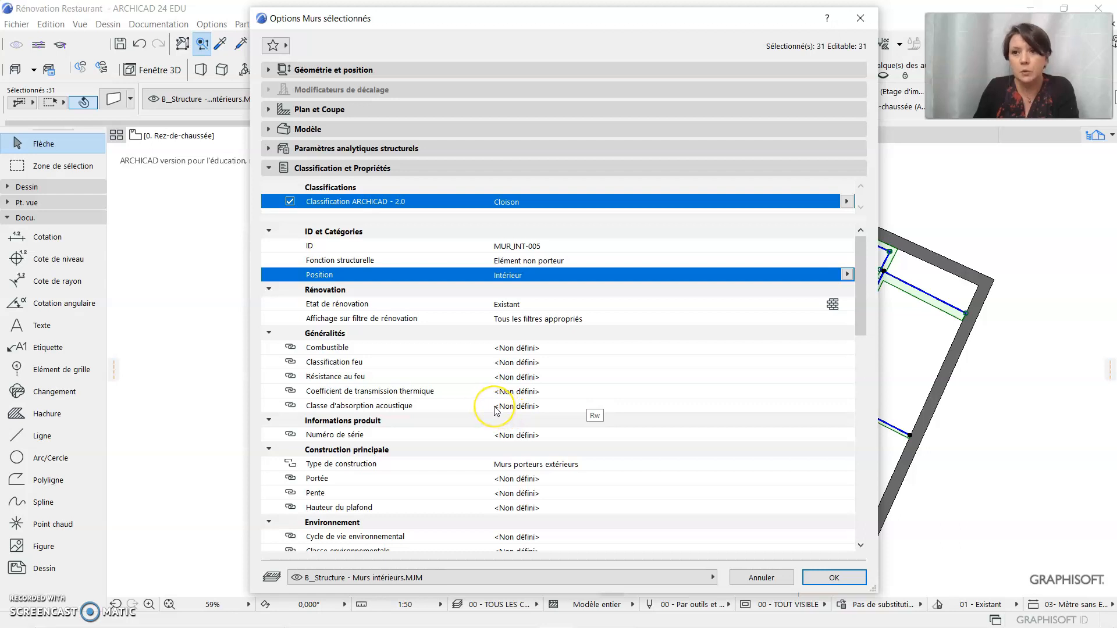
Override the default of the walls' Classification feu property with the custom value E
click(553, 348)
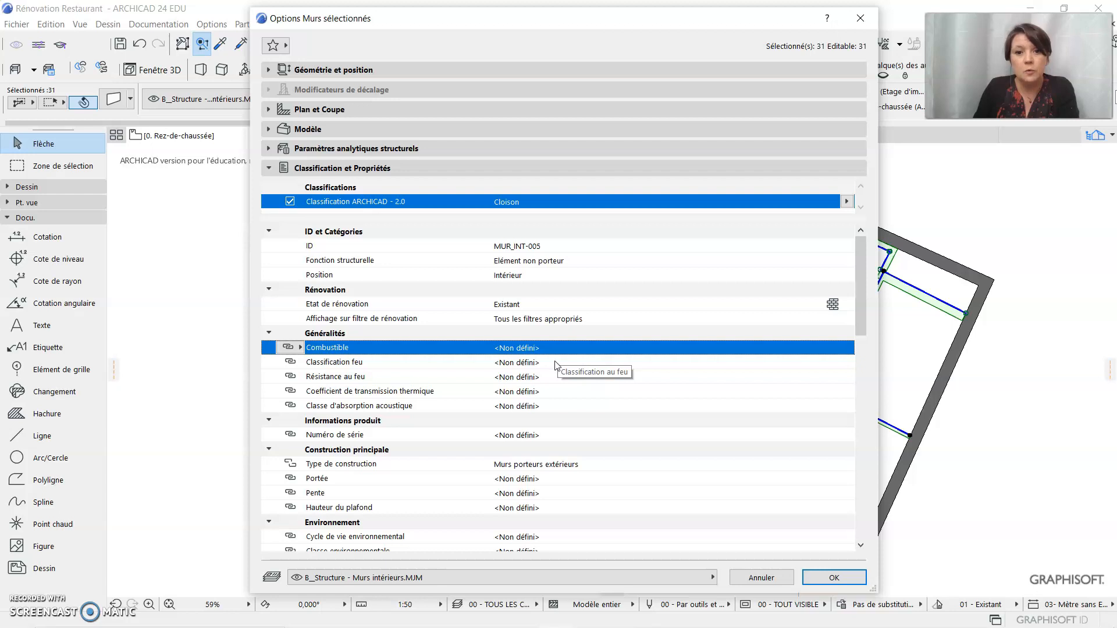
click(556, 363)
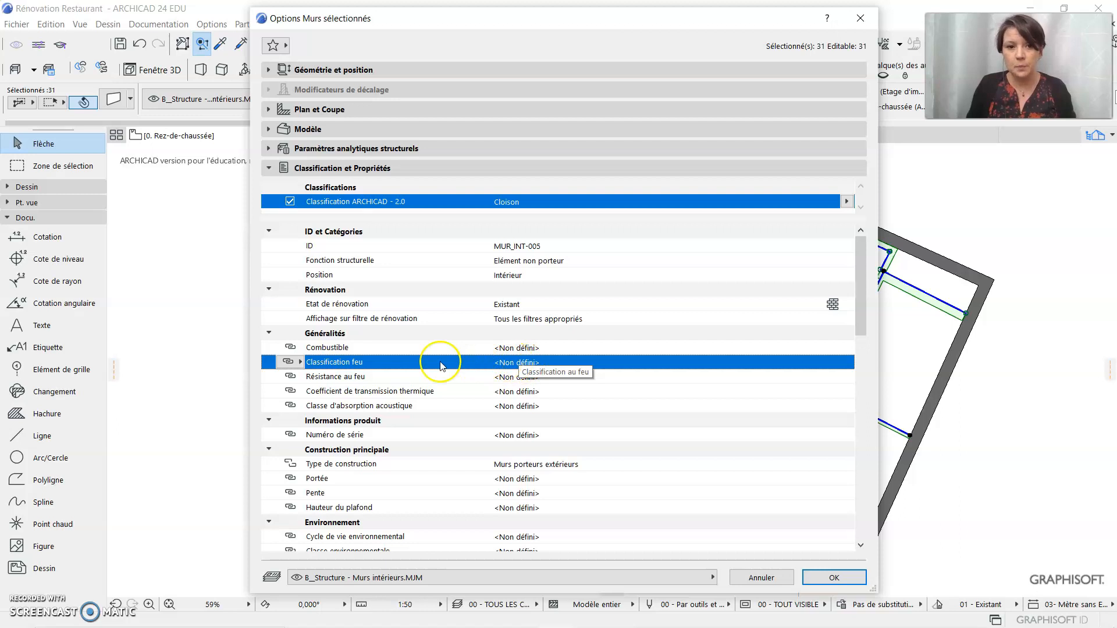
click(294, 363)
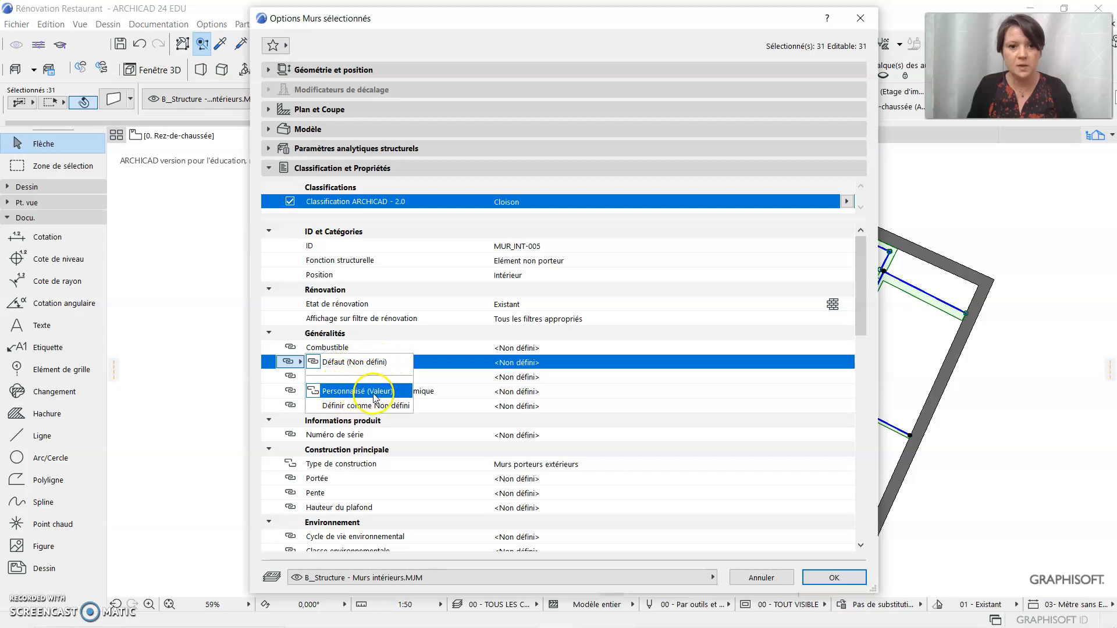
click(396, 392)
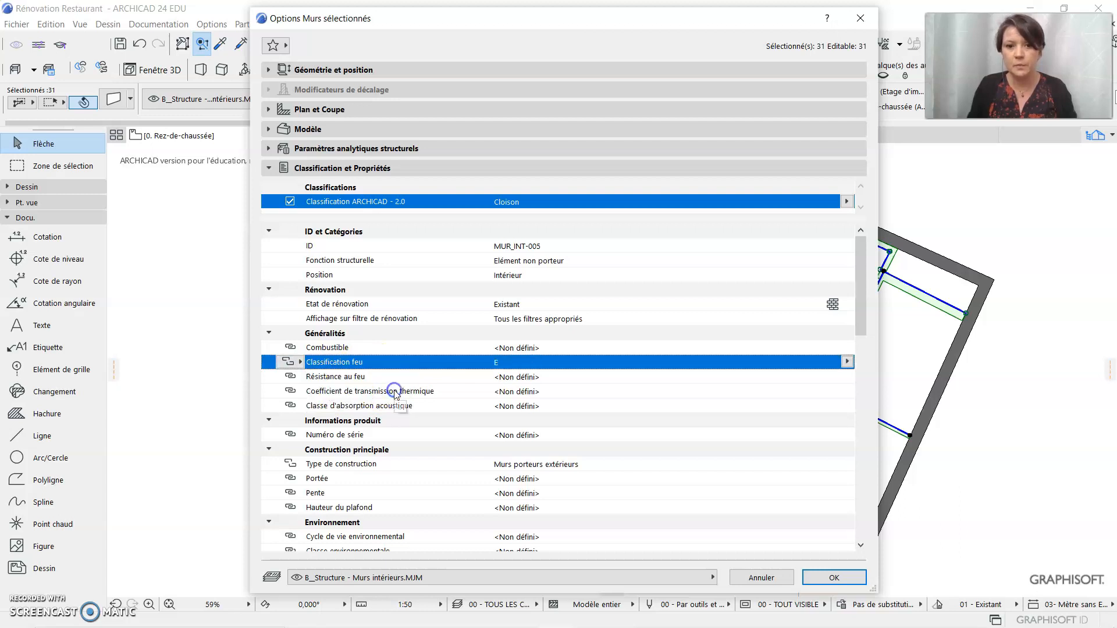
click(847, 363)
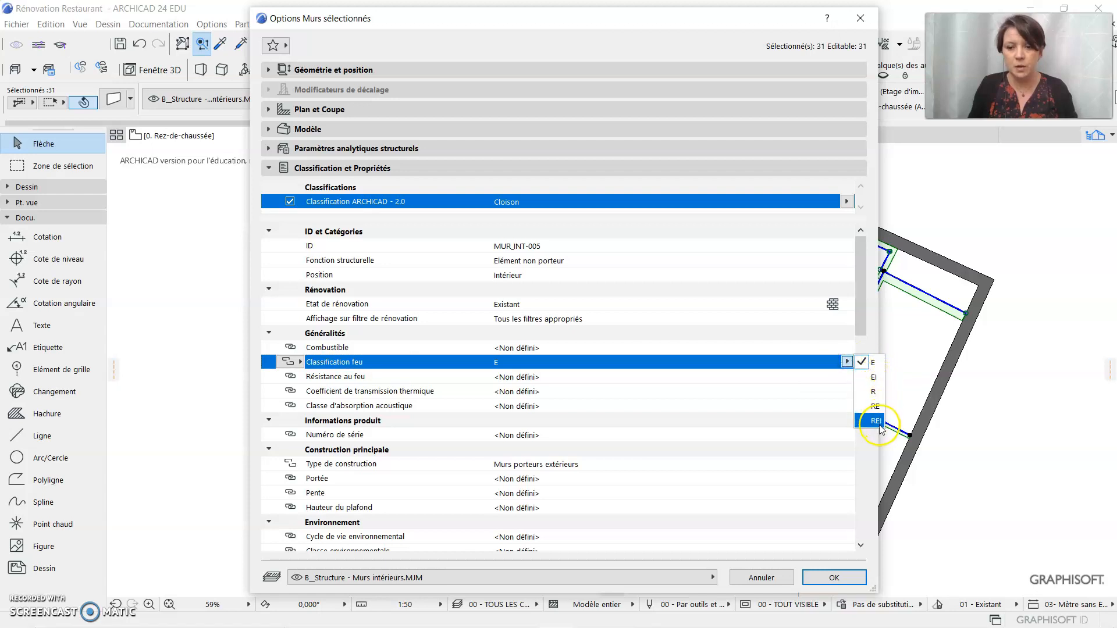
click(877, 366)
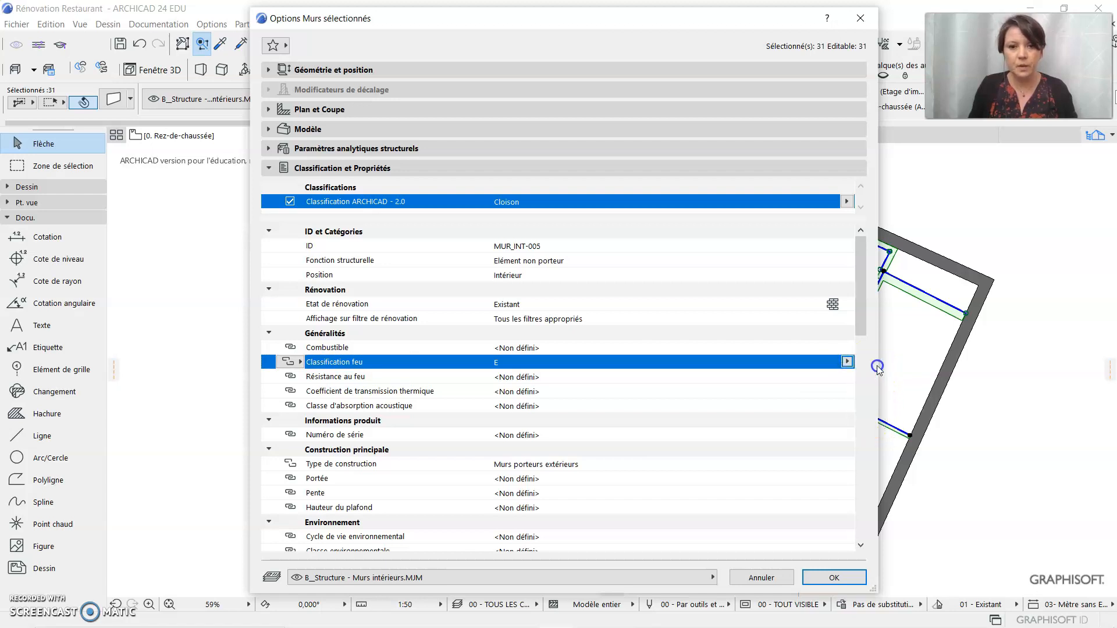
Override the default of the walls' Résistance au feu property with a custom value of 30 minutes
click(581, 377)
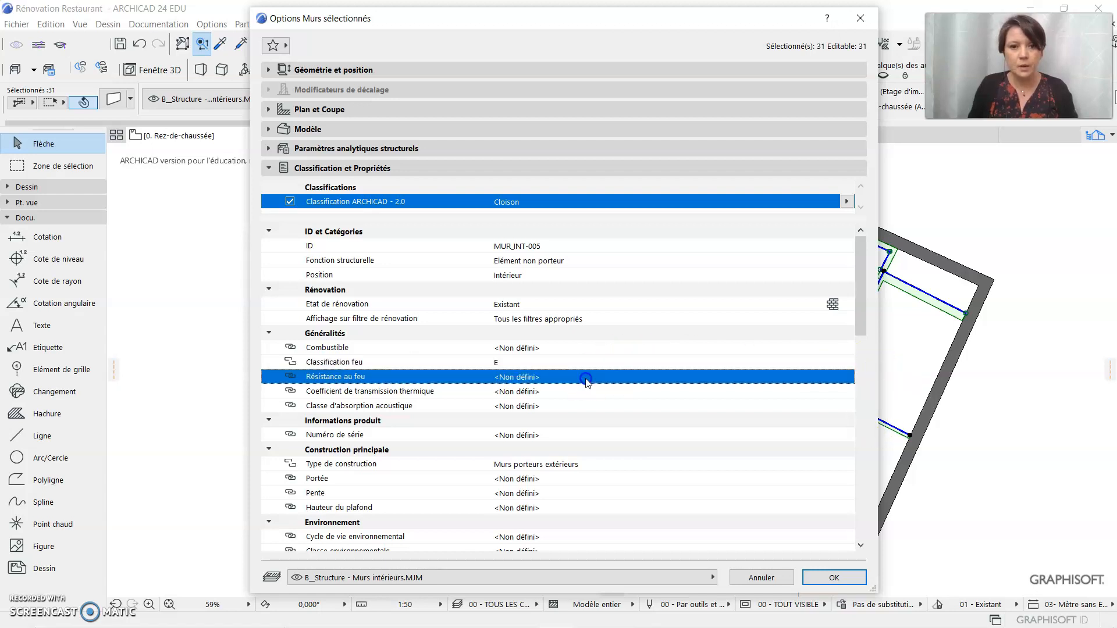
click(289, 377)
click(349, 405)
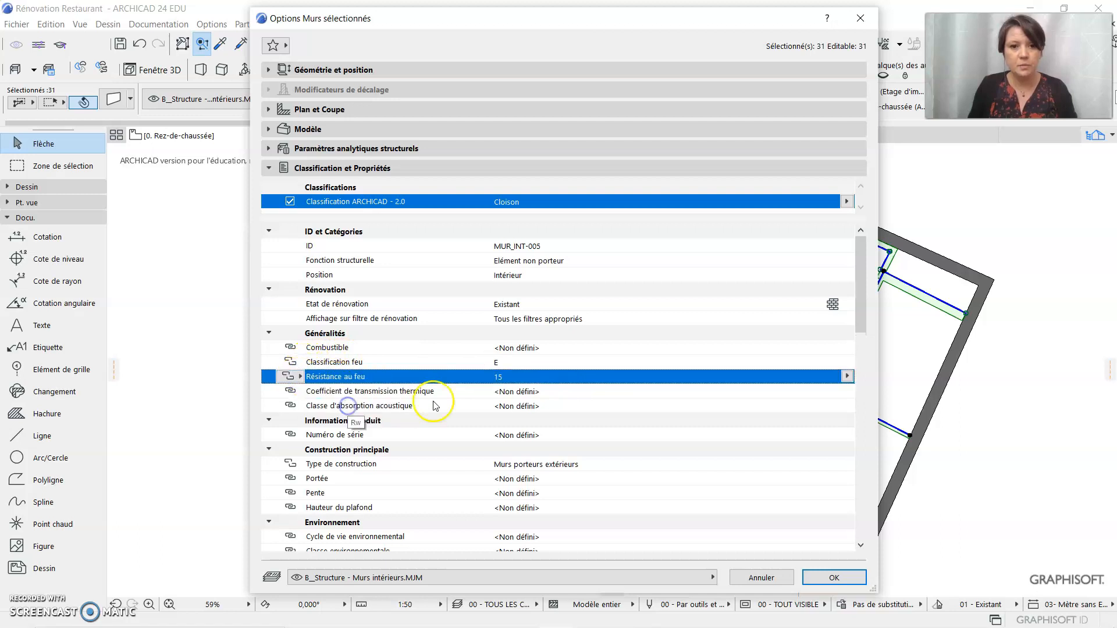
click(846, 377)
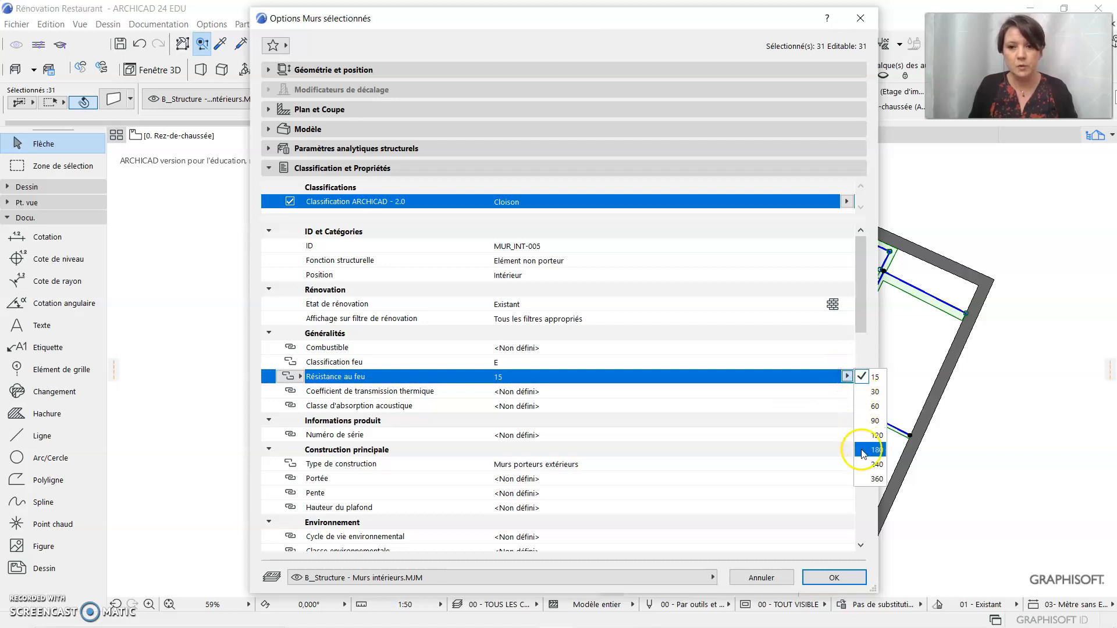
click(868, 393)
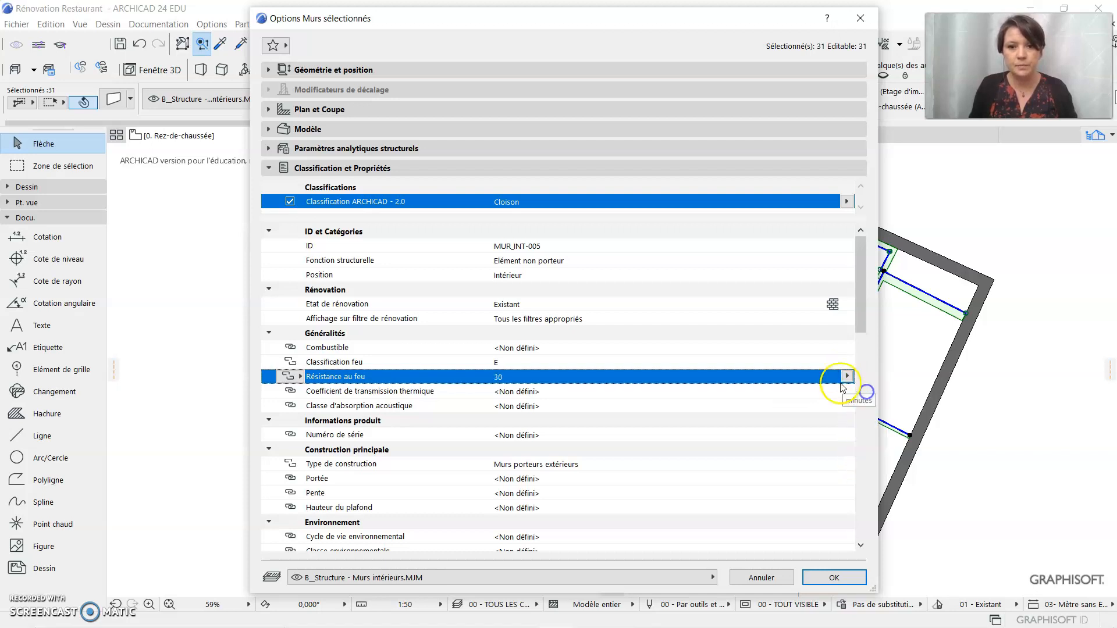
Override the default of the walls' Coefficient de transmission thermique property with a custom value, leaving the value blank
click(523, 393)
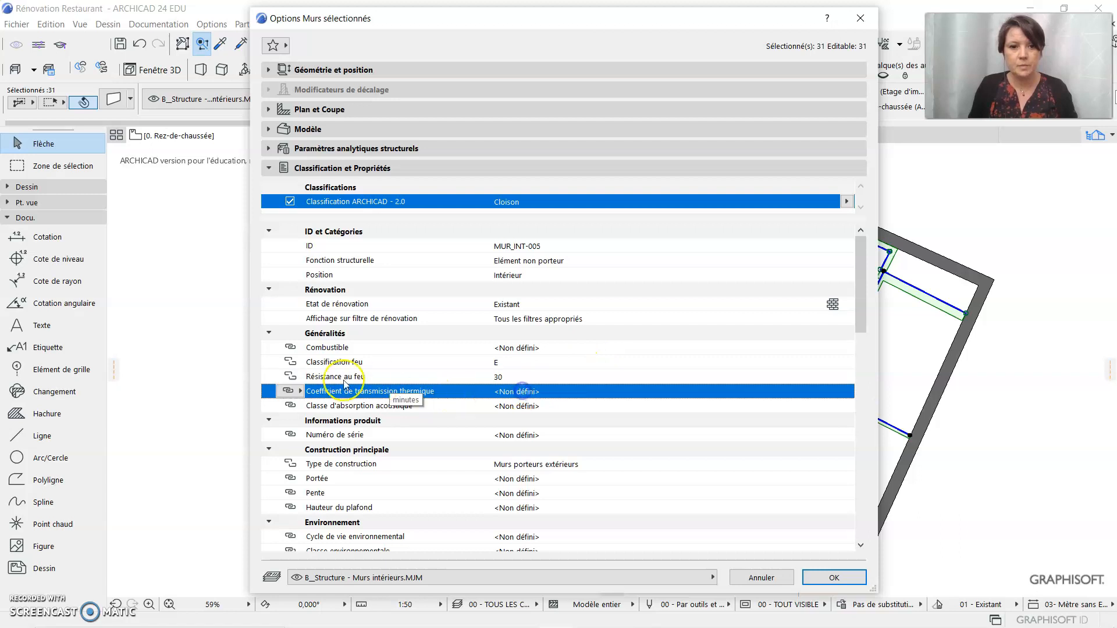
click(289, 390)
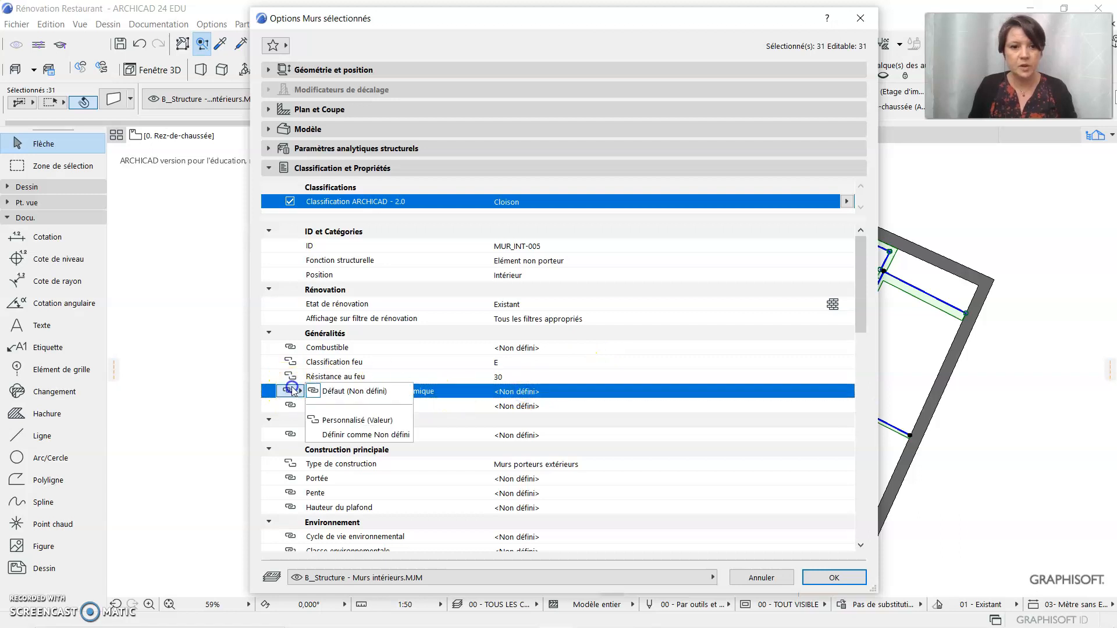
click(349, 420)
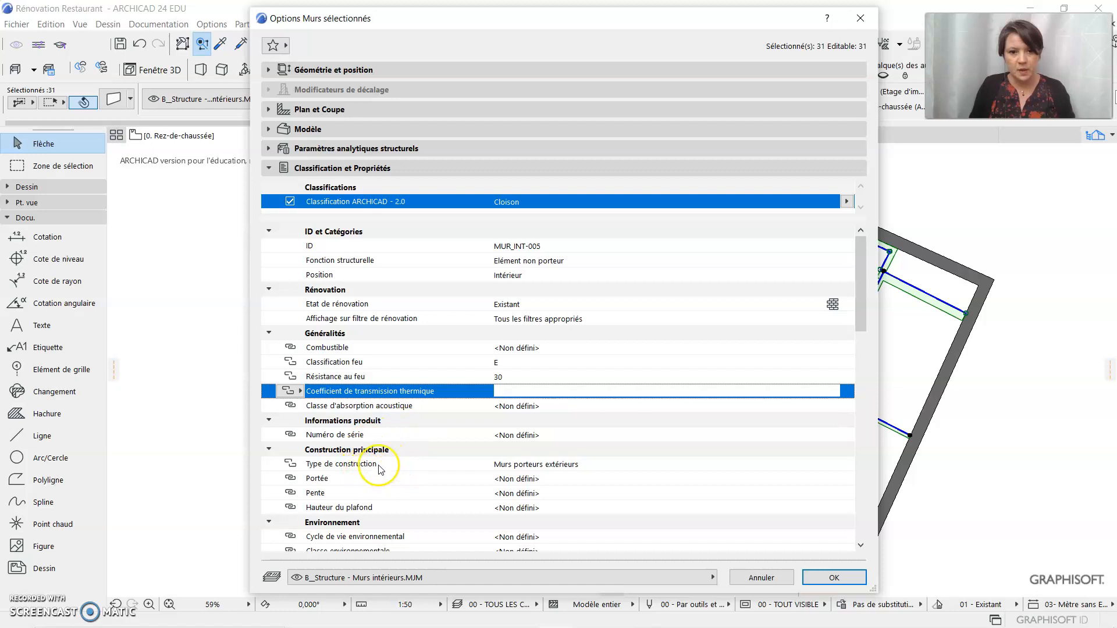
Set the walls' Type de construction to Murs intérieurs non porteurs et Cloisons
click(563, 471)
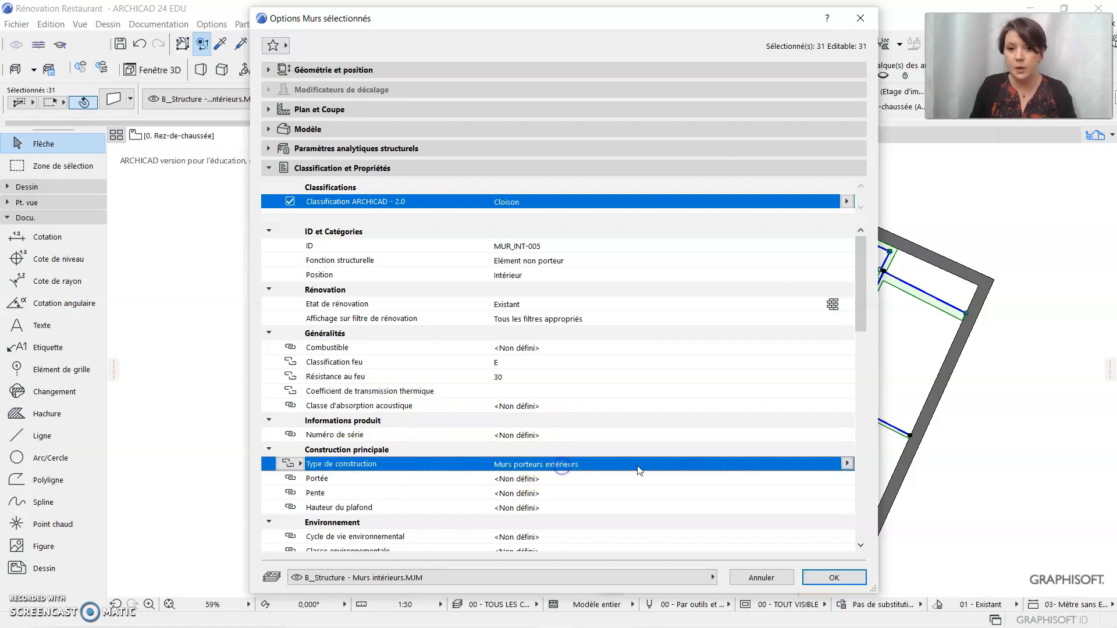
click(847, 464)
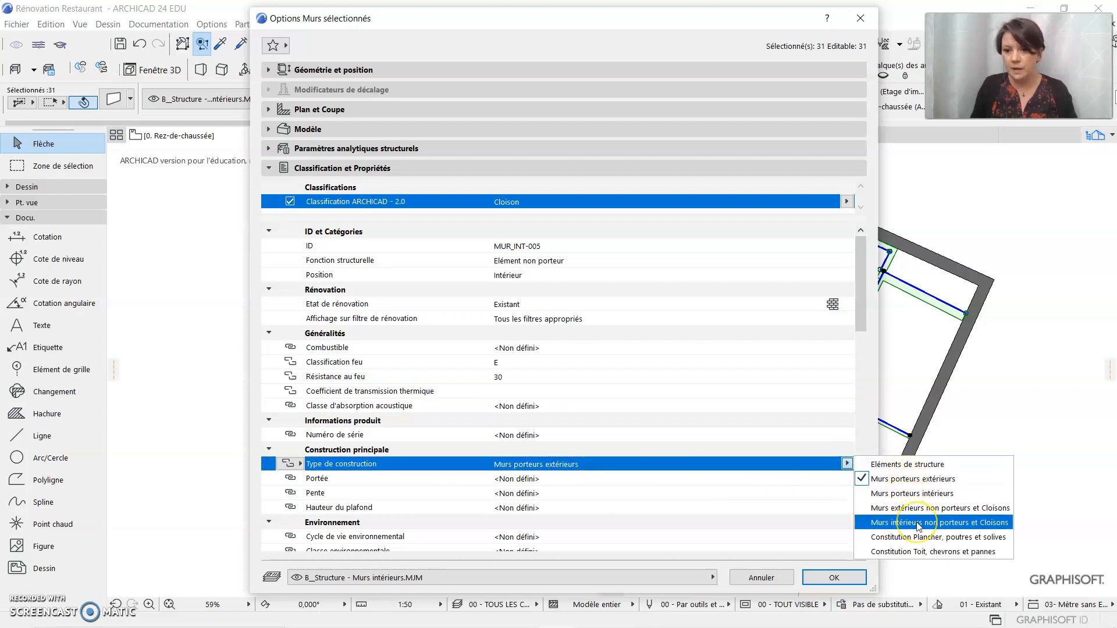
click(962, 528)
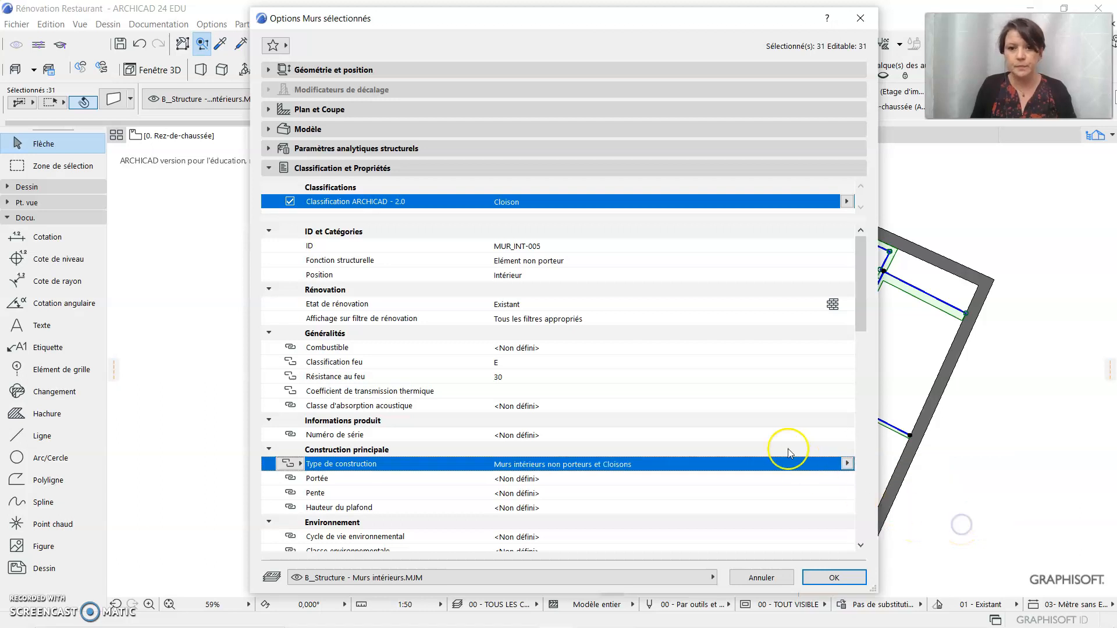
Review the walls' remaining properties, including environment, brick count, cost, quantities, Solibri formulas and IFC properties
scroll(766, 443, down, 2)
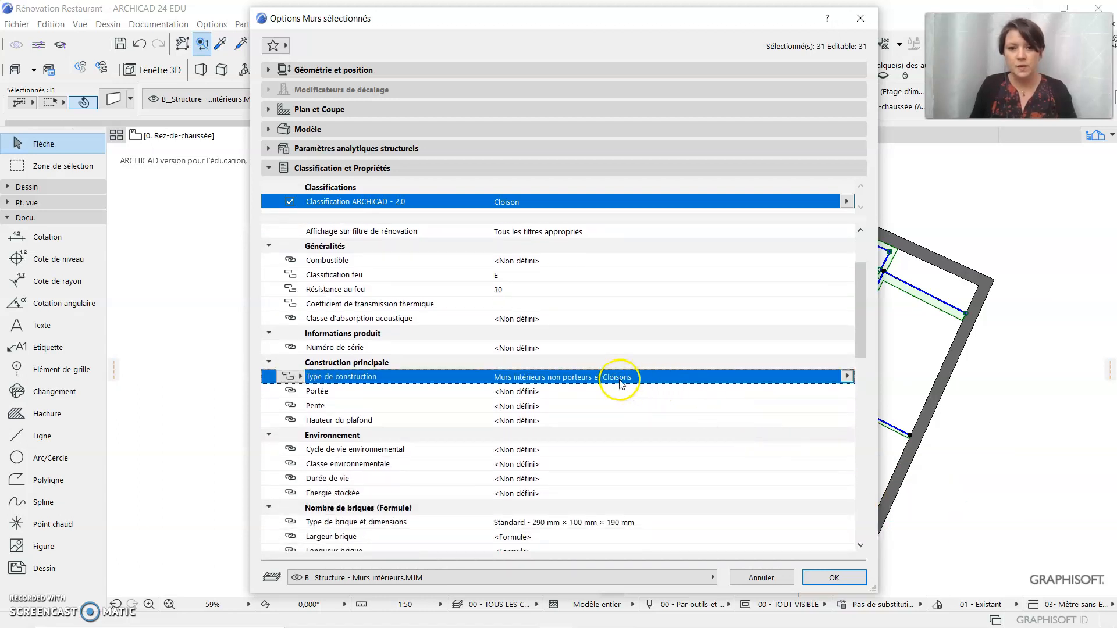
scroll(621, 427, down, 1)
scroll(620, 428, down, 6)
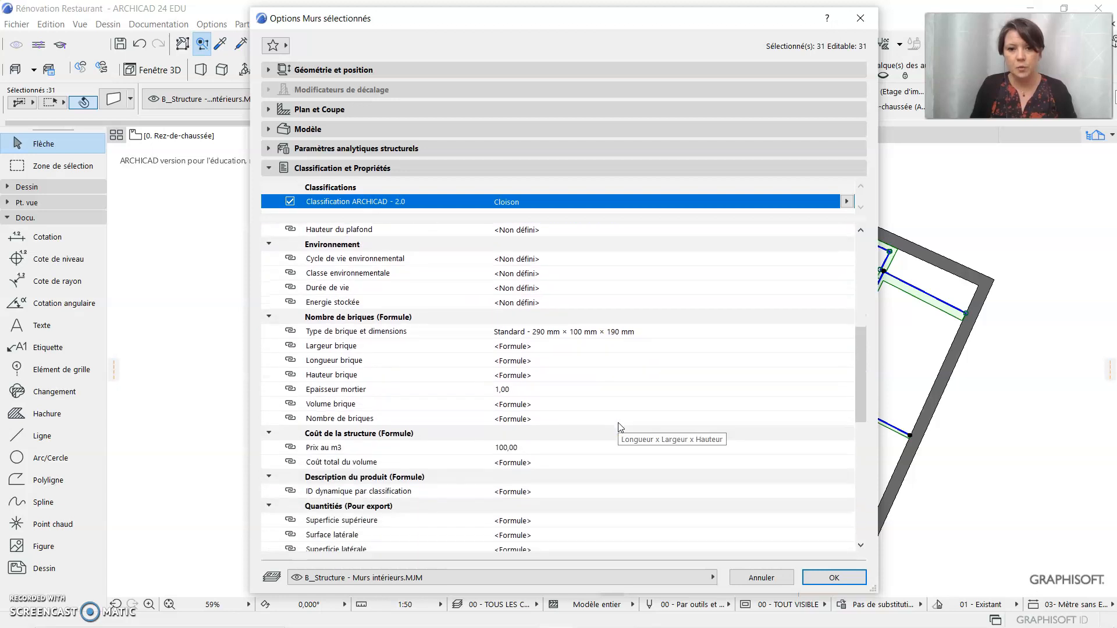
scroll(620, 428, down, 7)
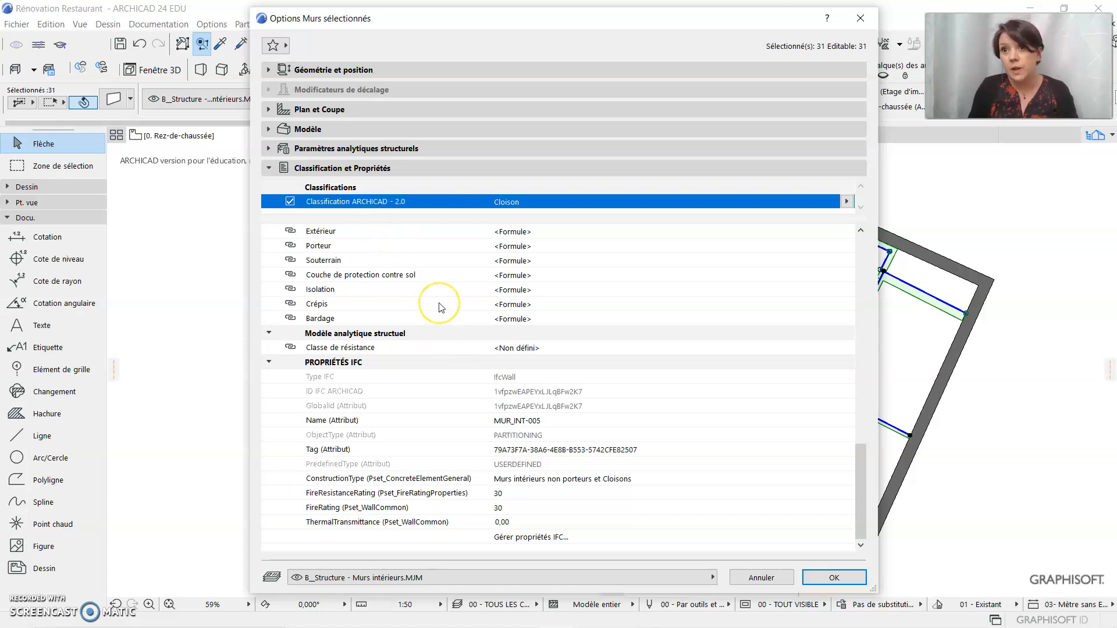
scroll(437, 303, up, 2)
scroll(441, 307, up, 3)
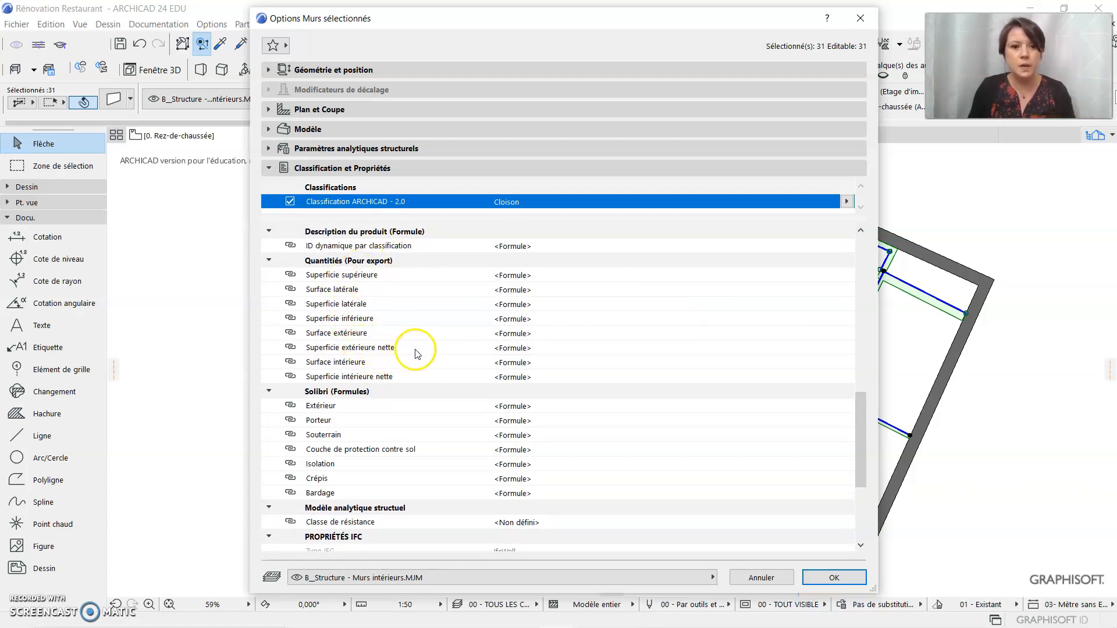
scroll(420, 353, up, 2)
scroll(419, 353, up, 2)
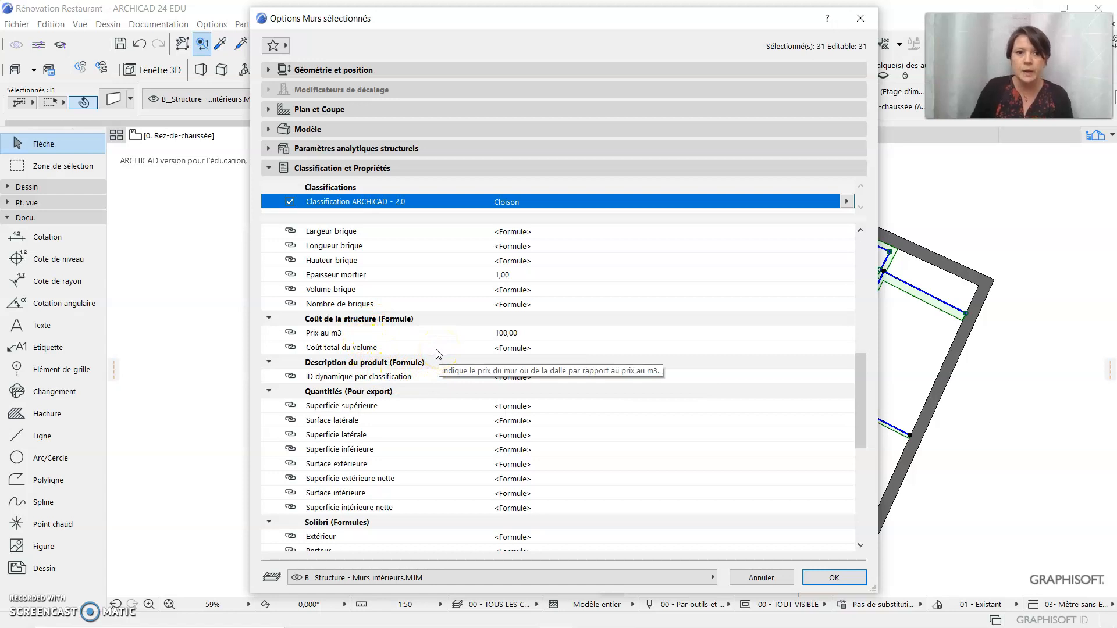
scroll(454, 352, up, 2)
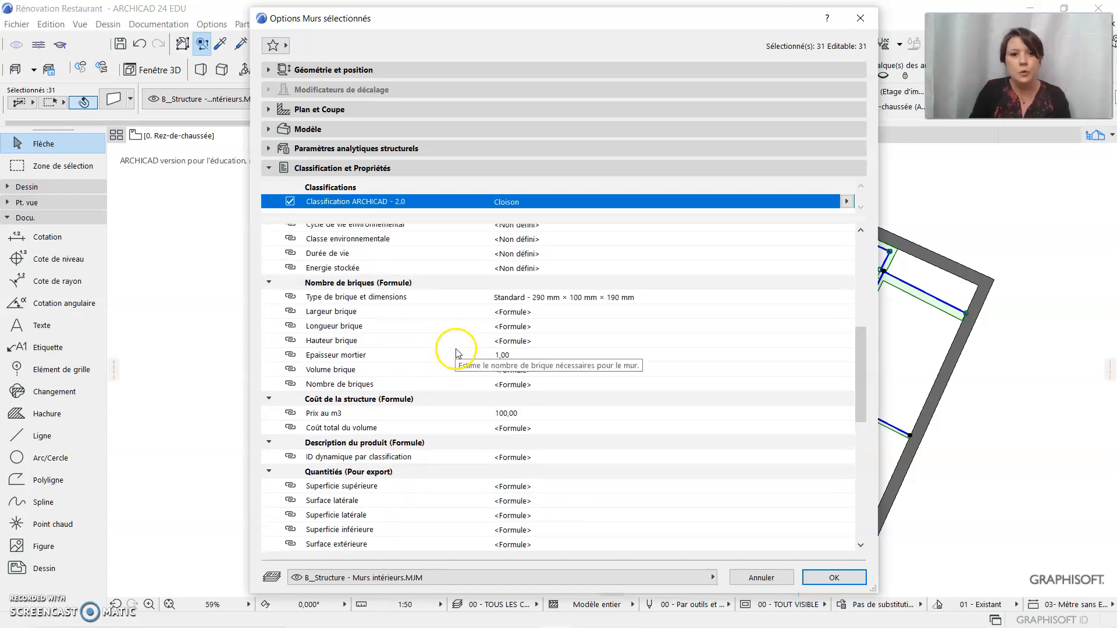
scroll(457, 353, up, 3)
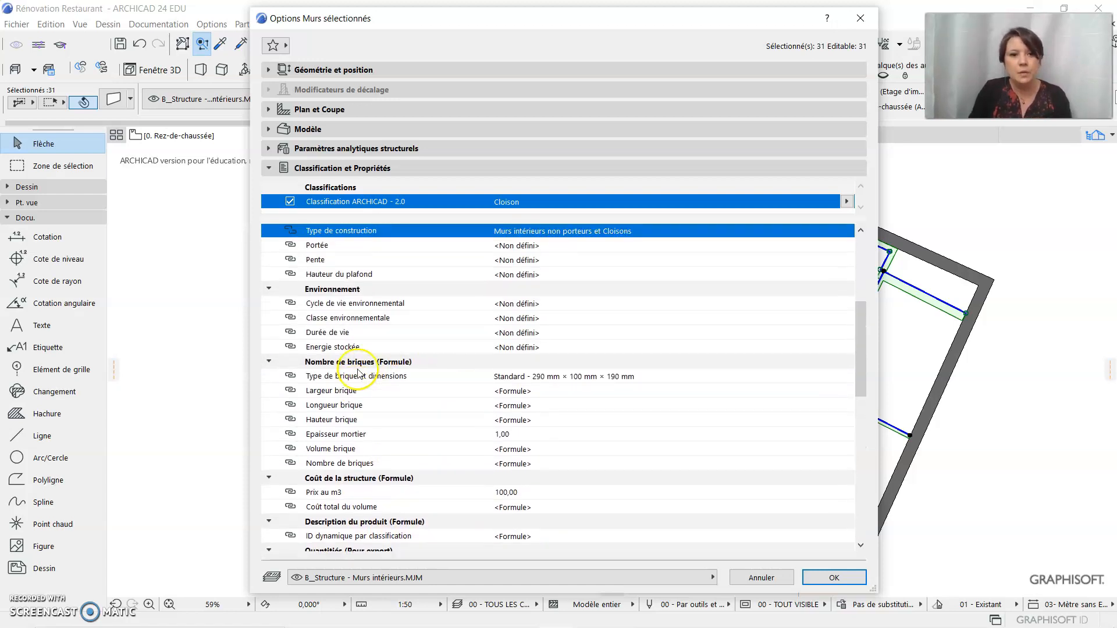
scroll(358, 372, up, 5)
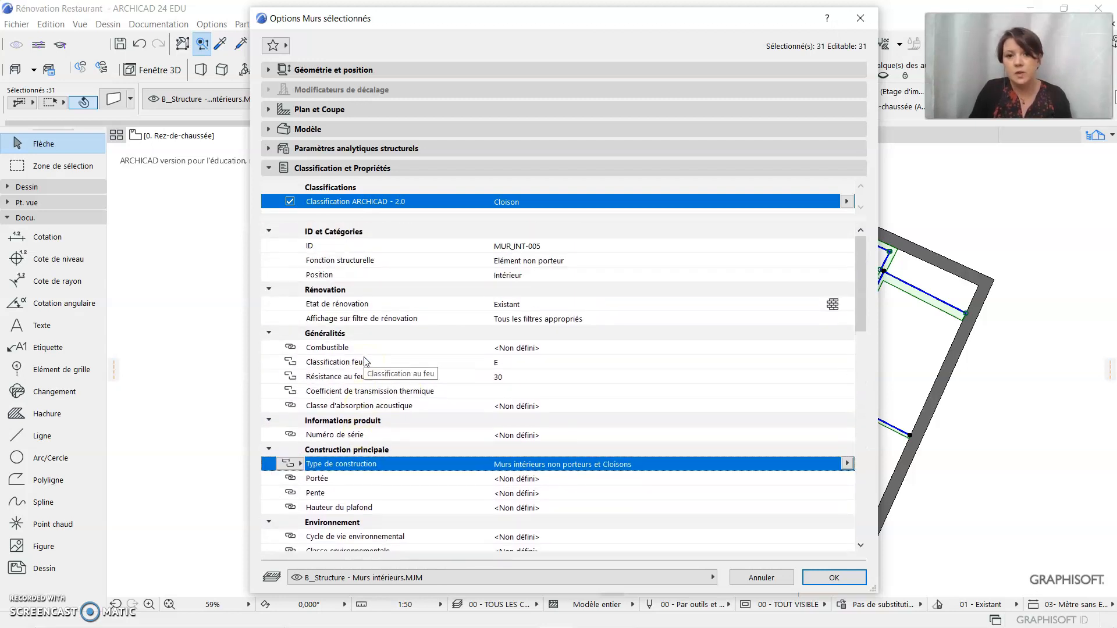
scroll(365, 360, down, 1)
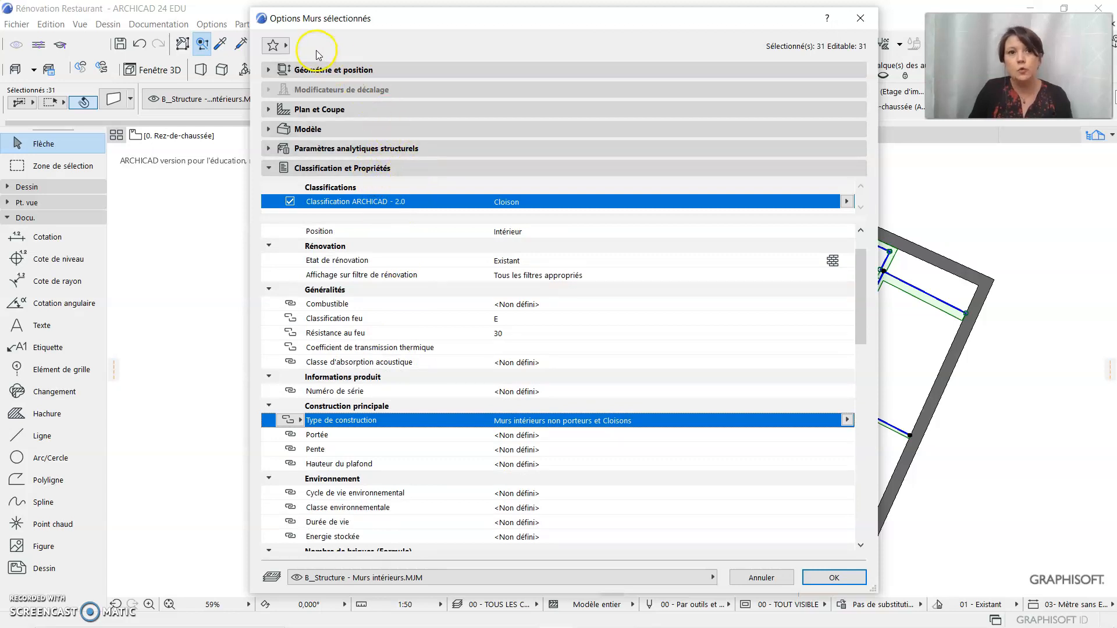
Create a folder named Favoris Agence inside the Architecture folder of the wall favorites
click(285, 46)
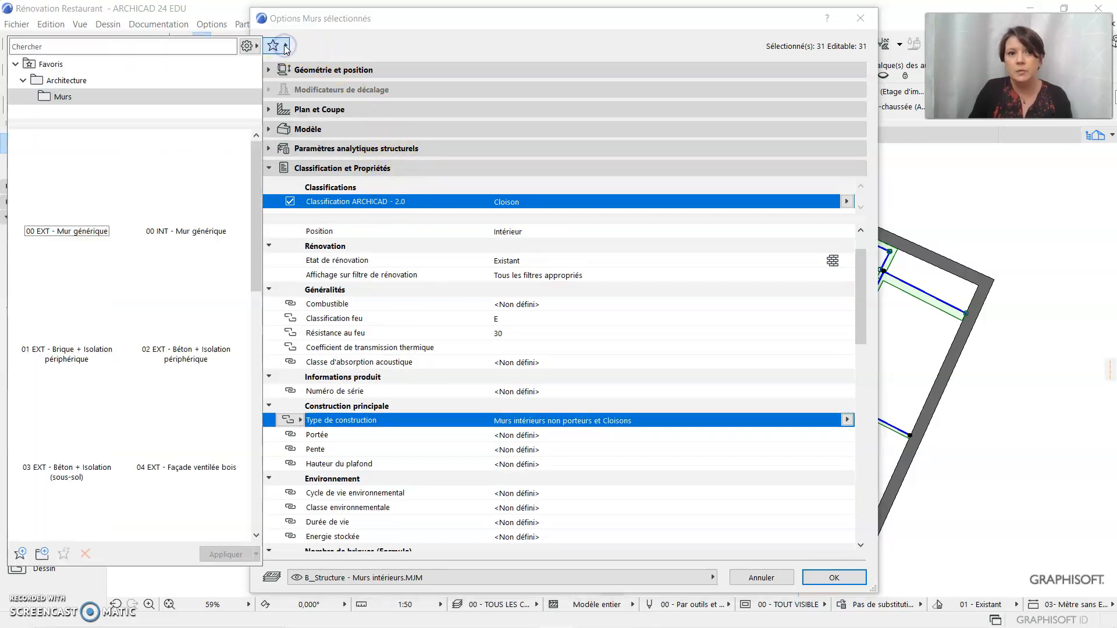
click(137, 100)
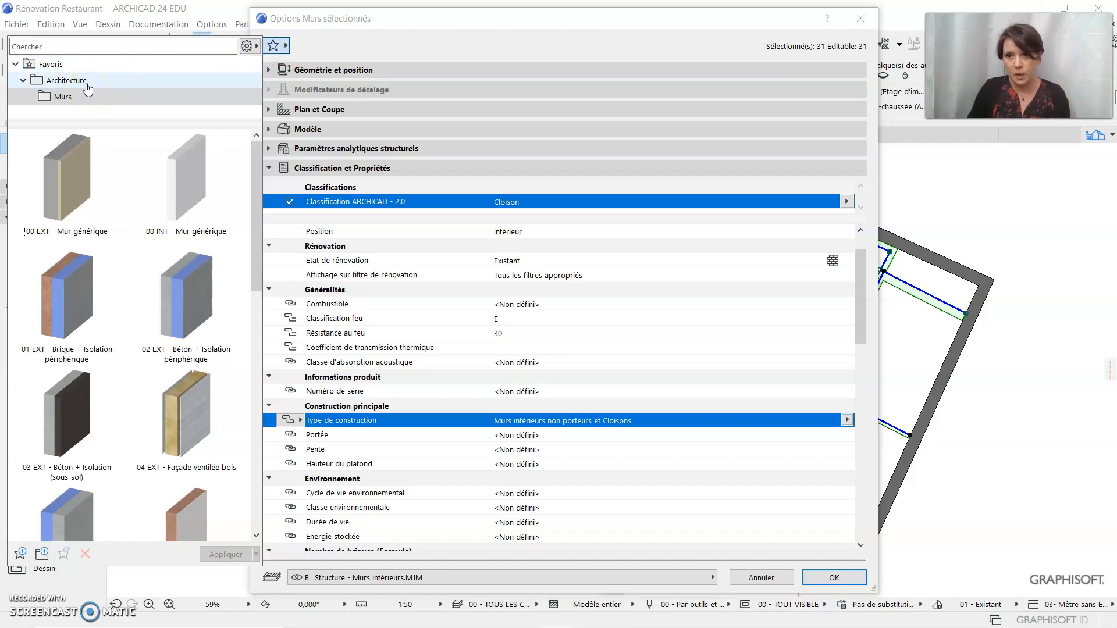
click(88, 85)
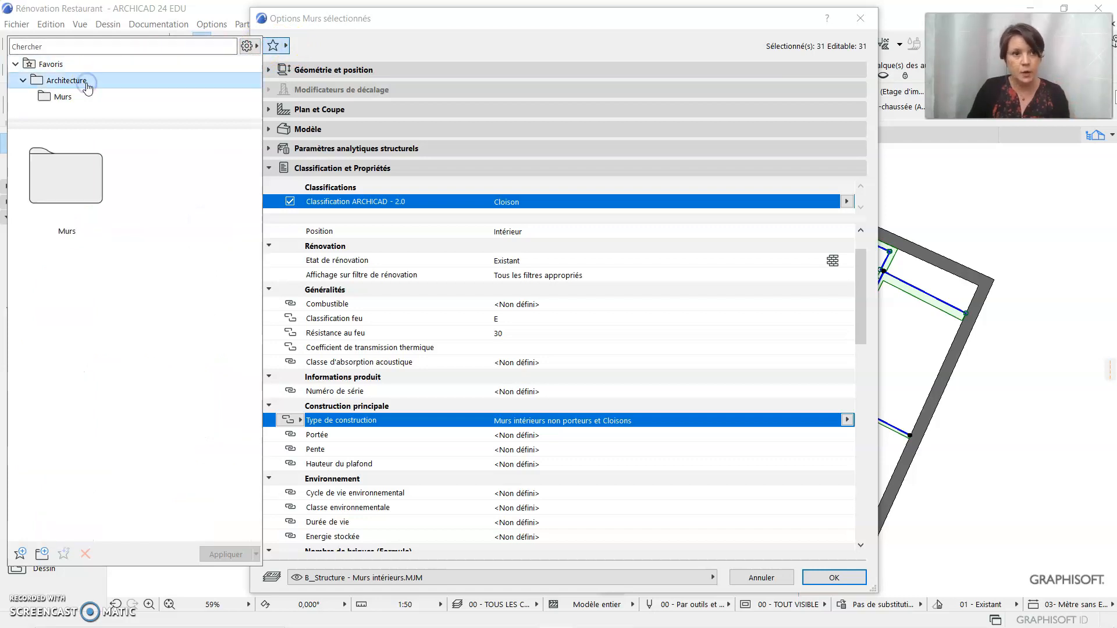
click(42, 556)
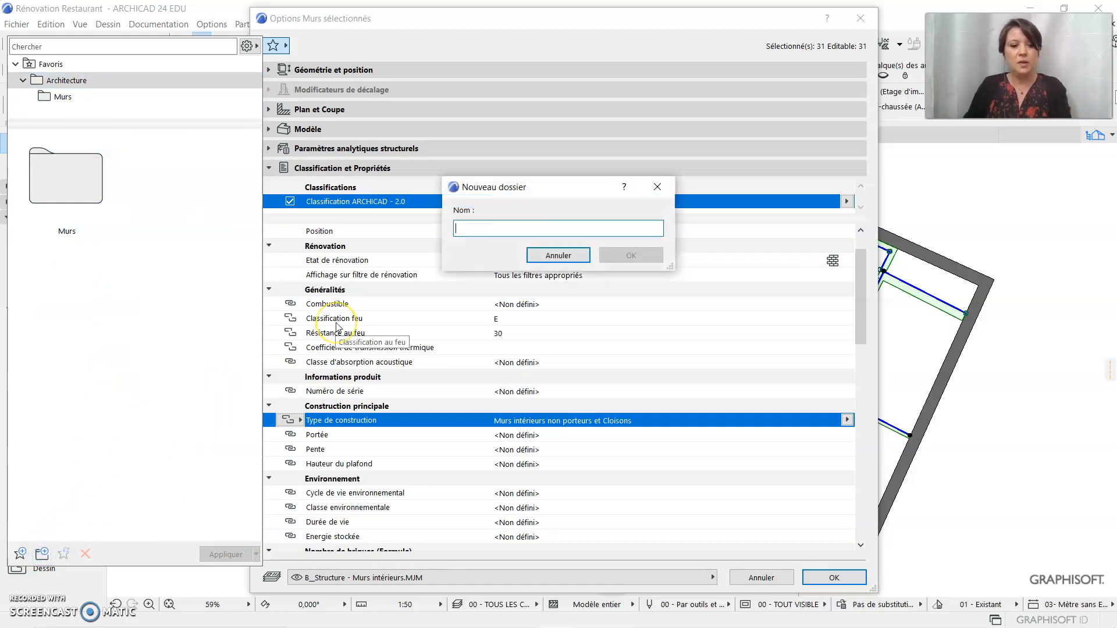
text(Favori)
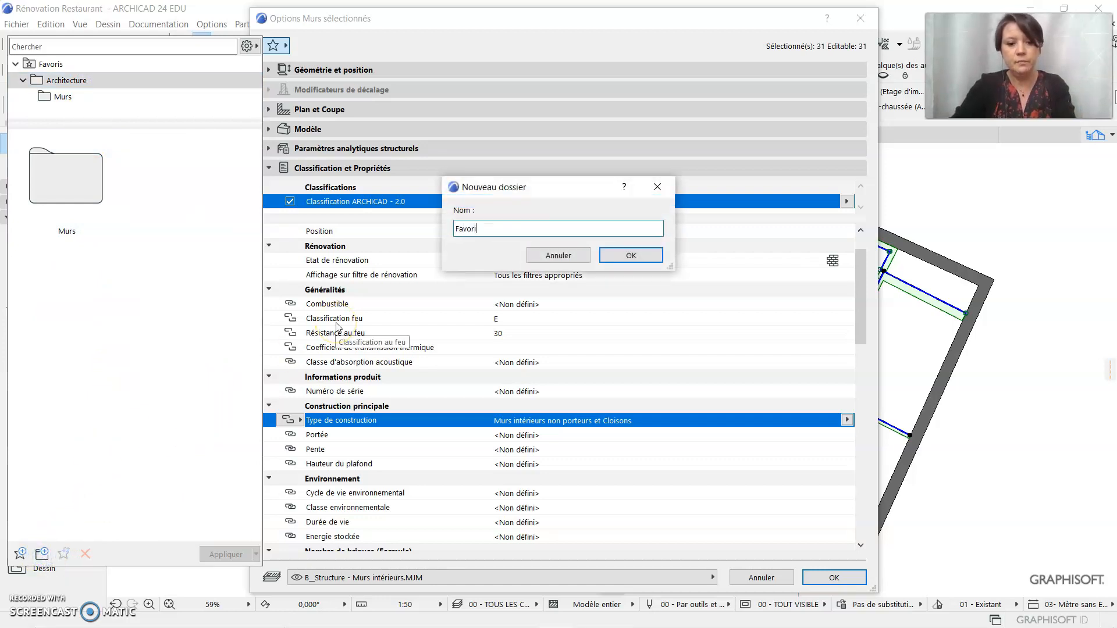
text(s Agen)
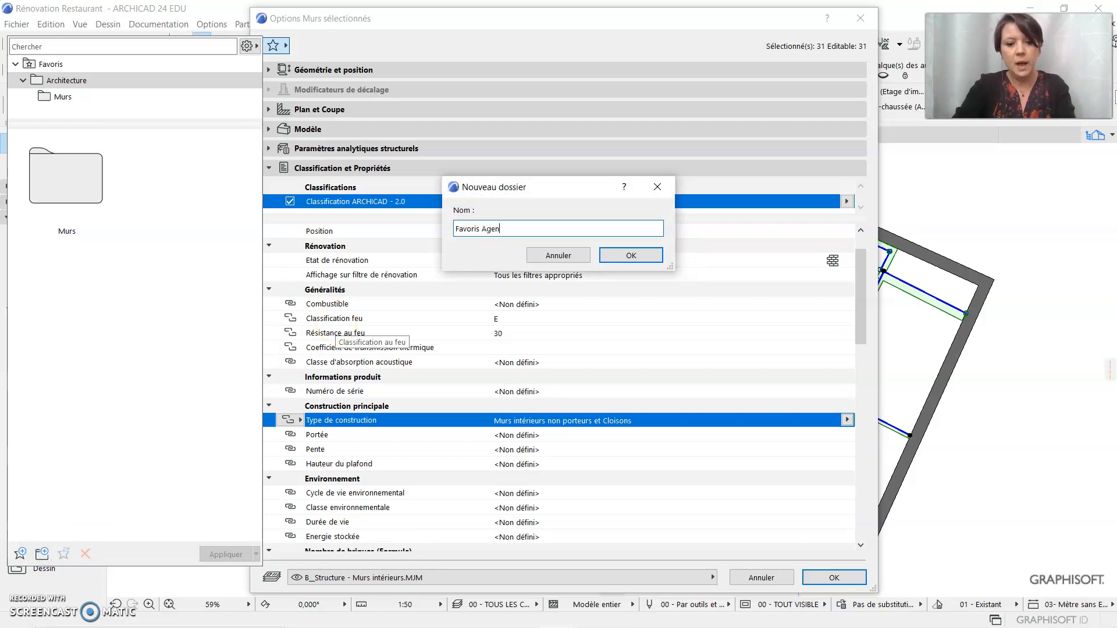
text(ce)
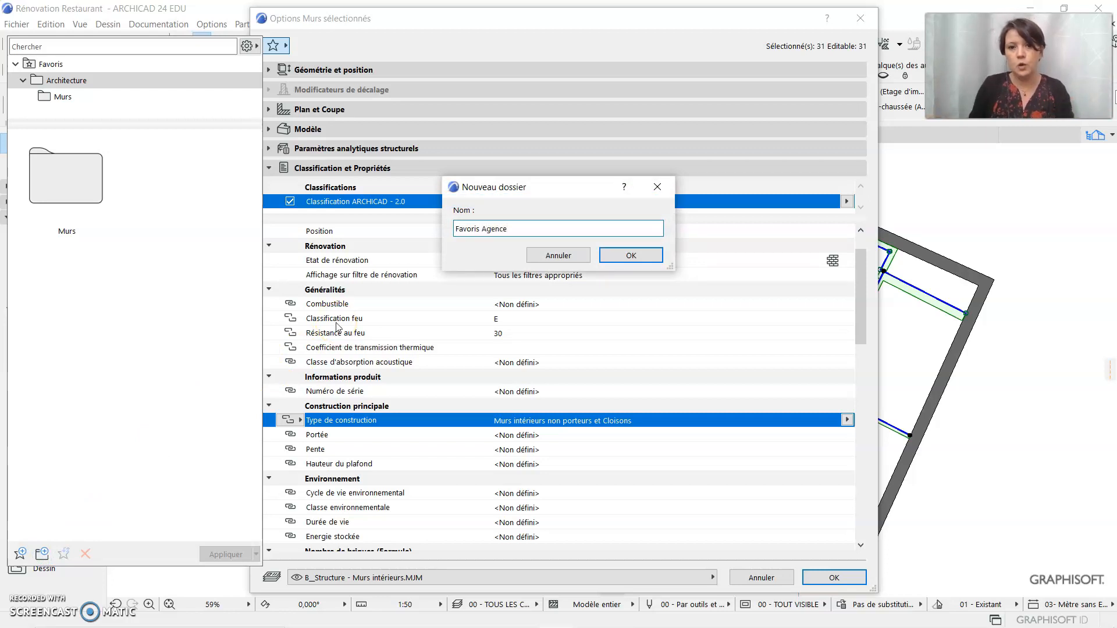
click(631, 256)
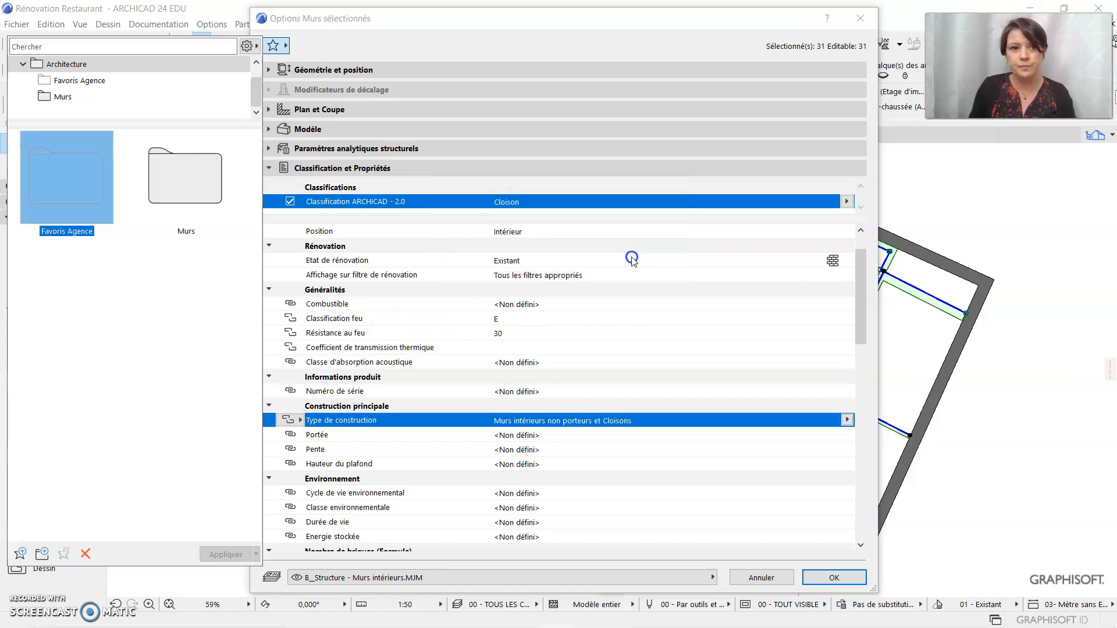
Save the current wall settings as a favorite named Cloison 7 plâtre in the Favoris Agence folder and return to the wall settings
double_click(55, 180)
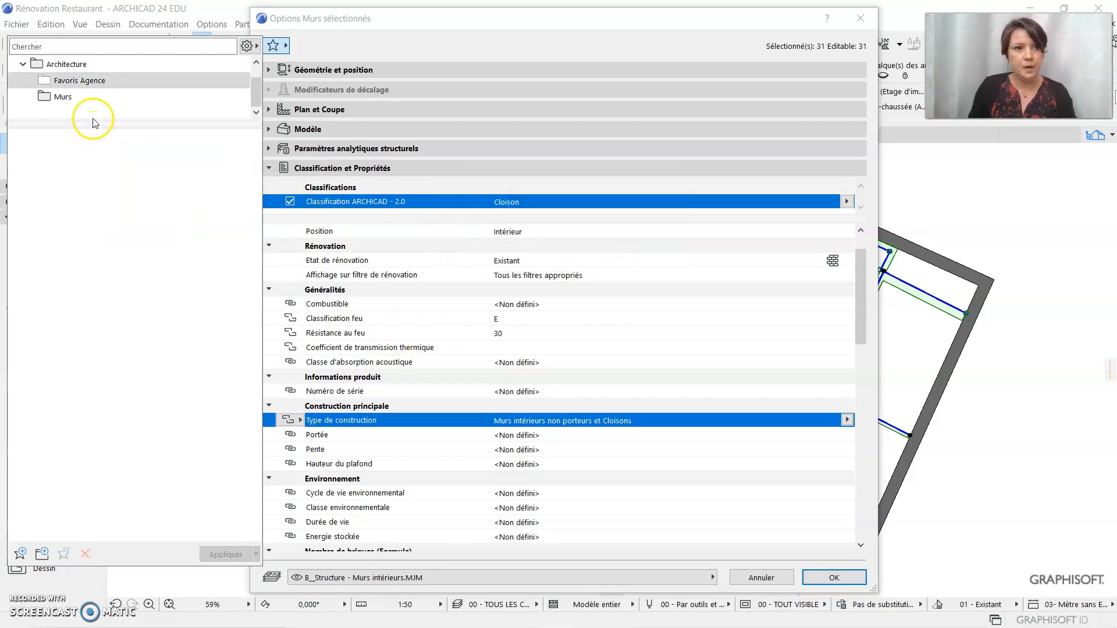
click(22, 557)
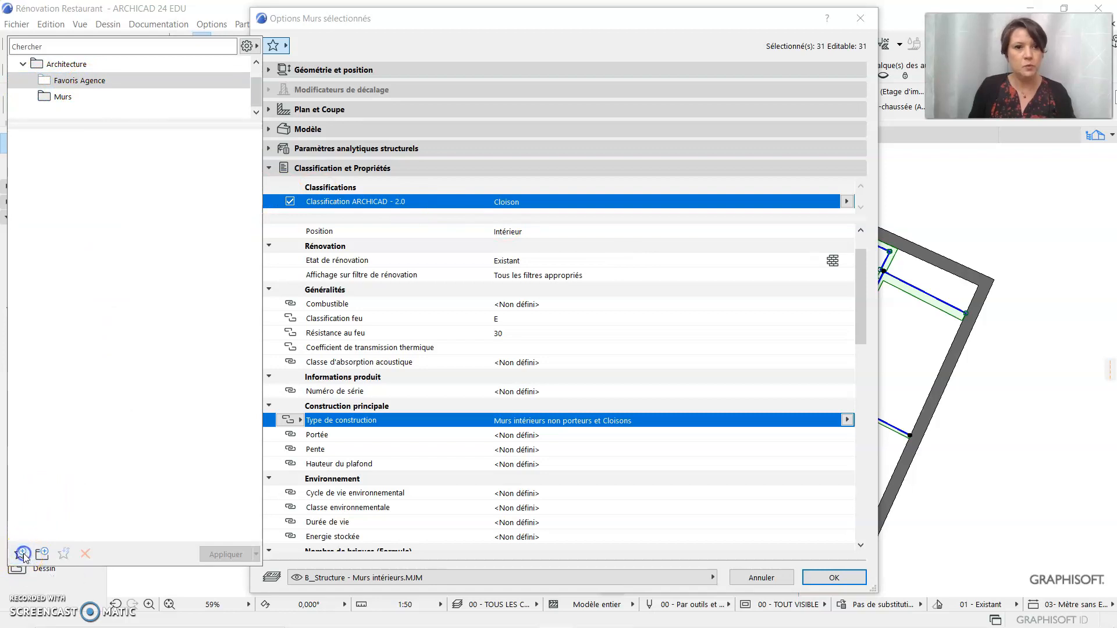
click(501, 228)
text(Cloison 7 plâtre)
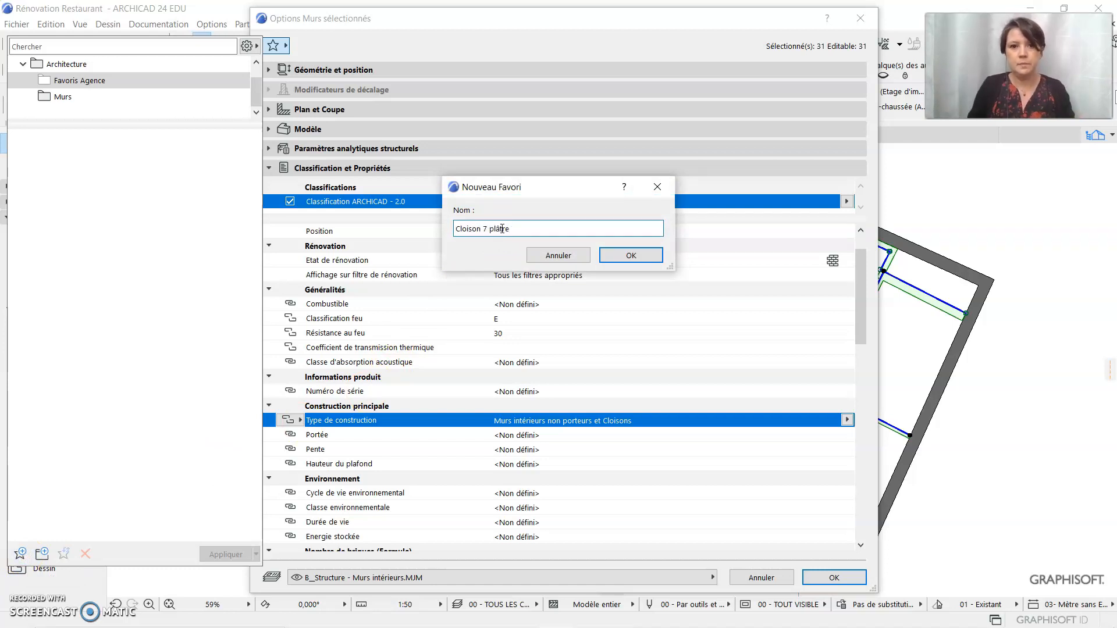
click(634, 257)
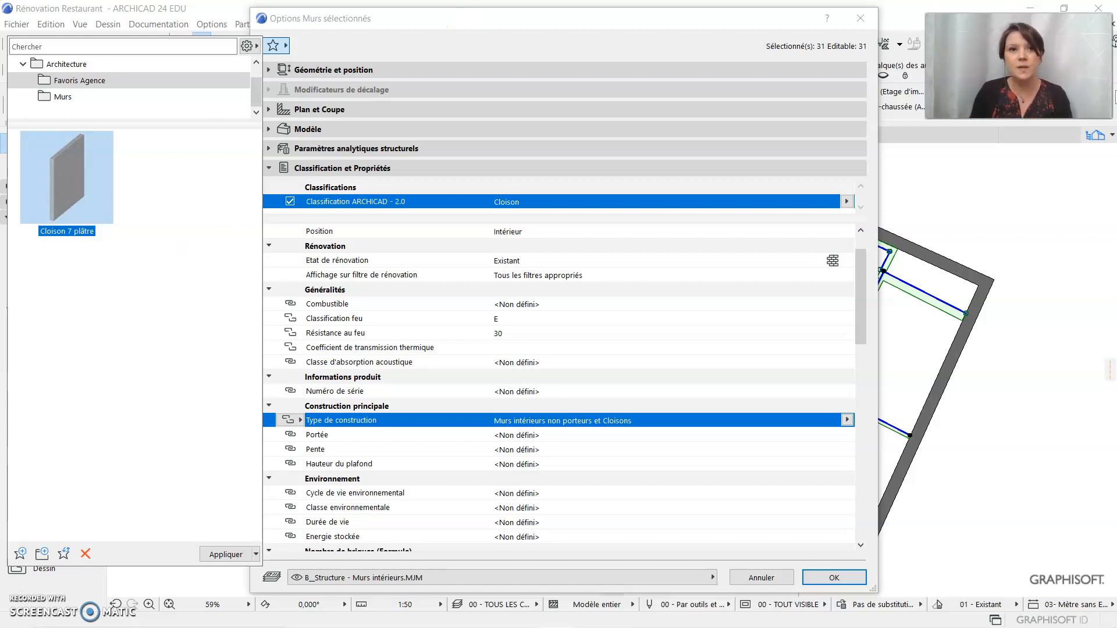
click(352, 21)
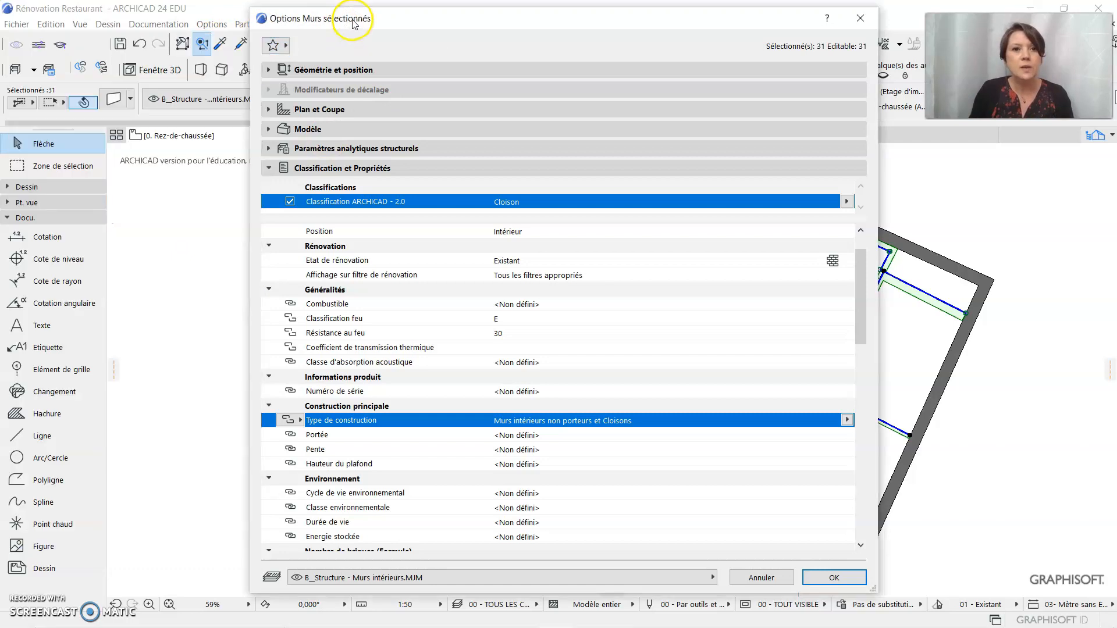
Check the walls' geometry and position settings, then apply the changes and deselect the walls
click(269, 69)
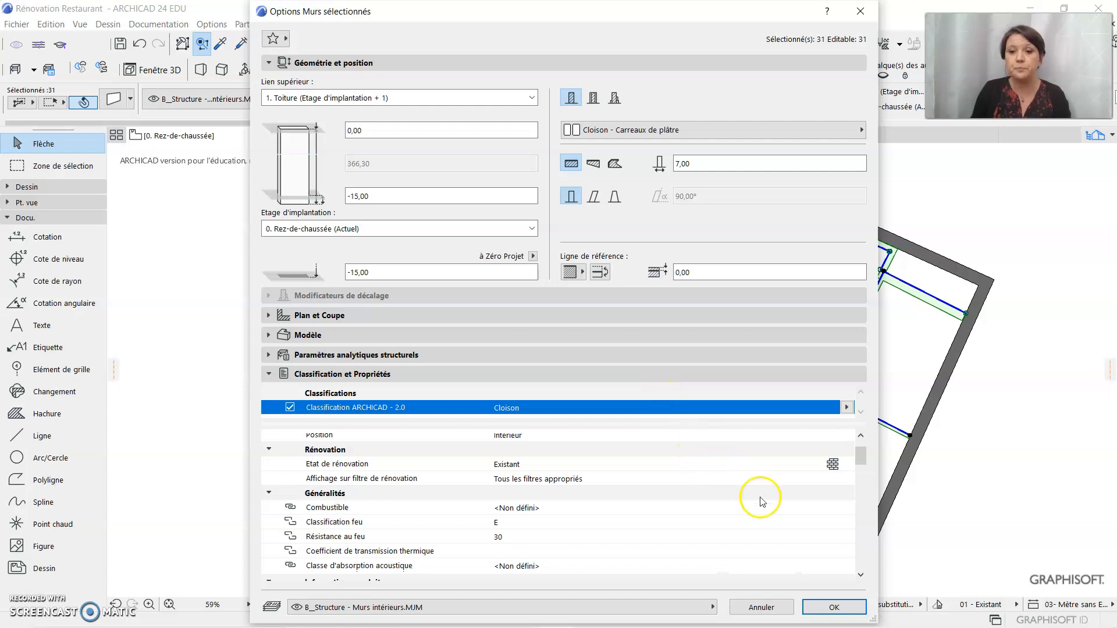
click(833, 607)
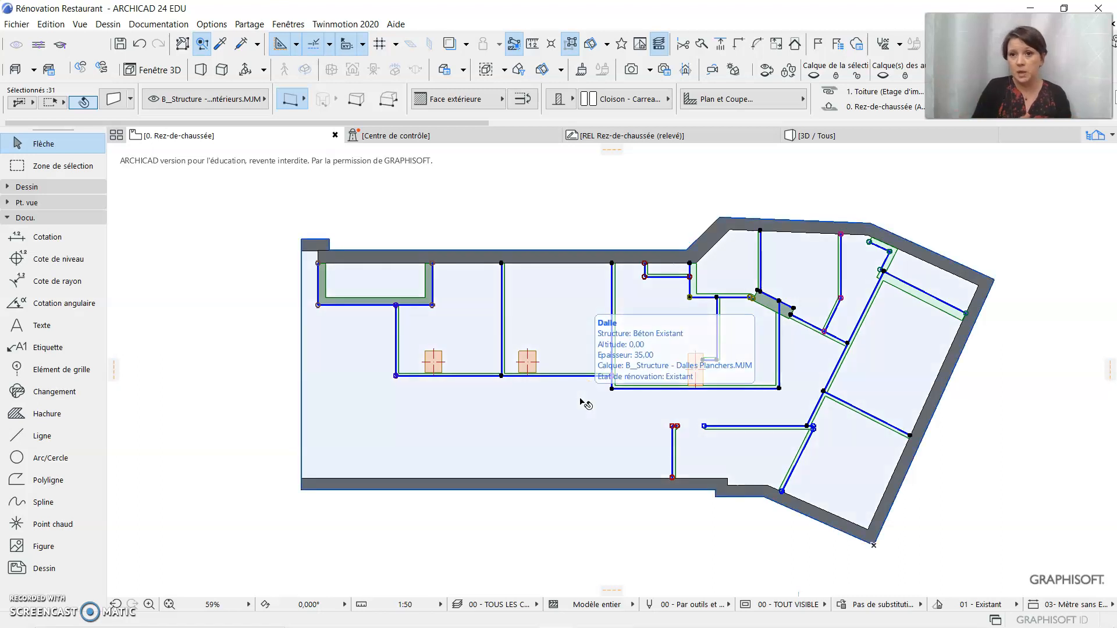
click(562, 538)
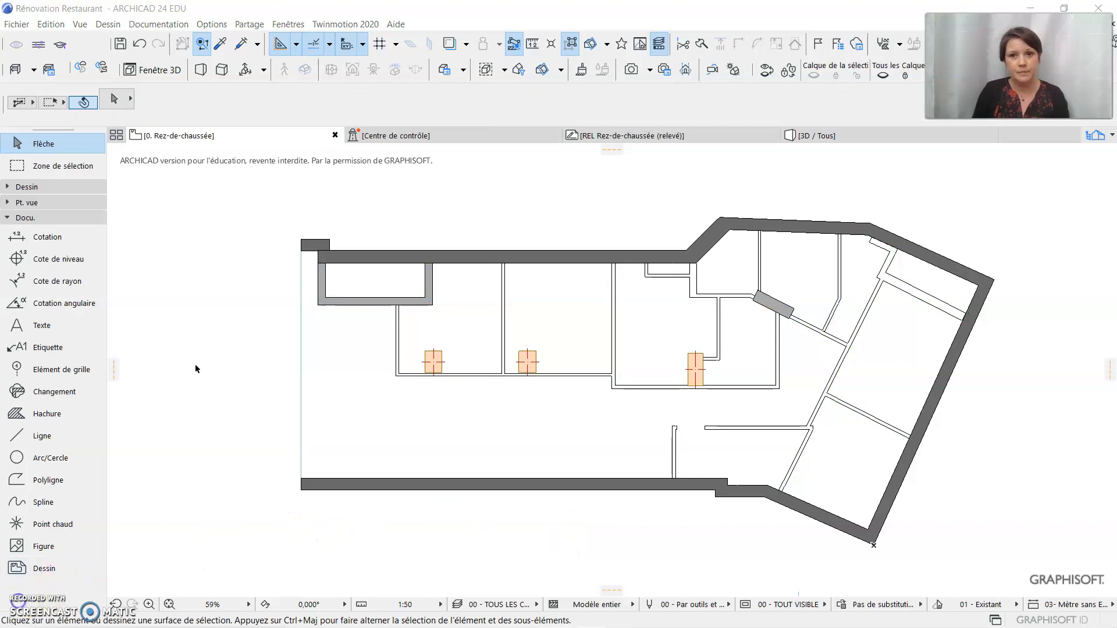
Display the Rénovation palette and move it to a free area beside the floor plan
mouse_move(602, 144)
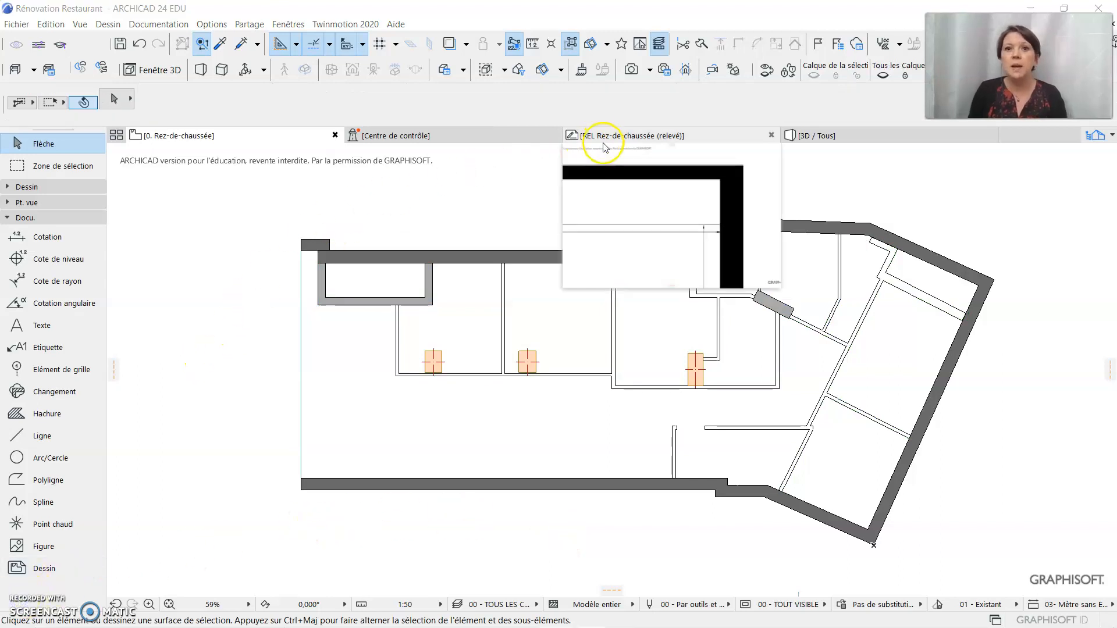
click(641, 43)
drag(801, 31, 209, 193)
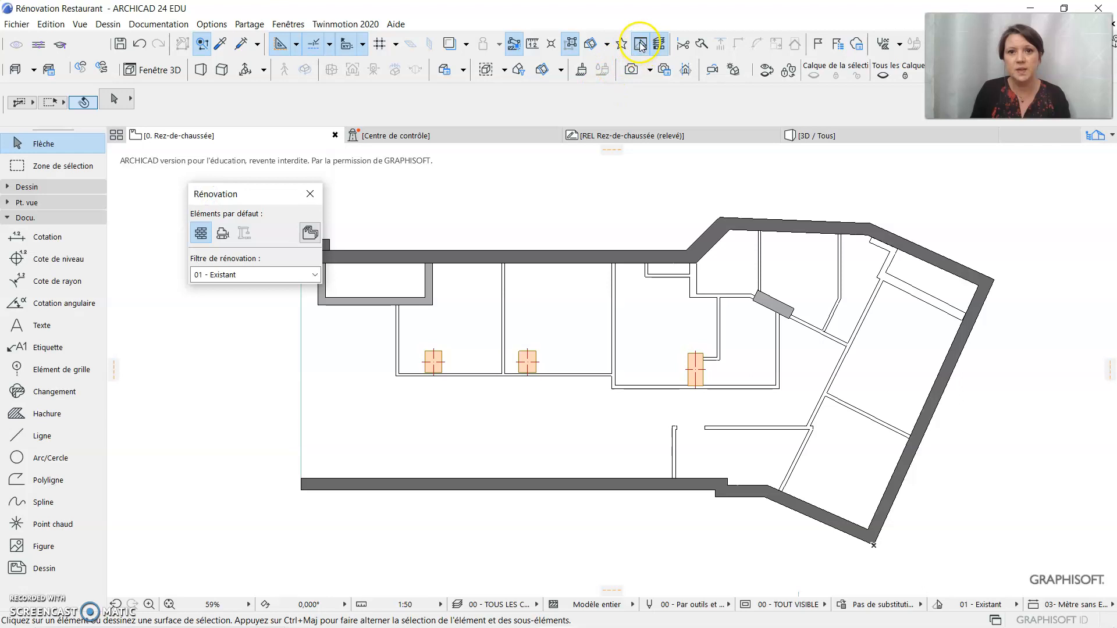
click(280, 25)
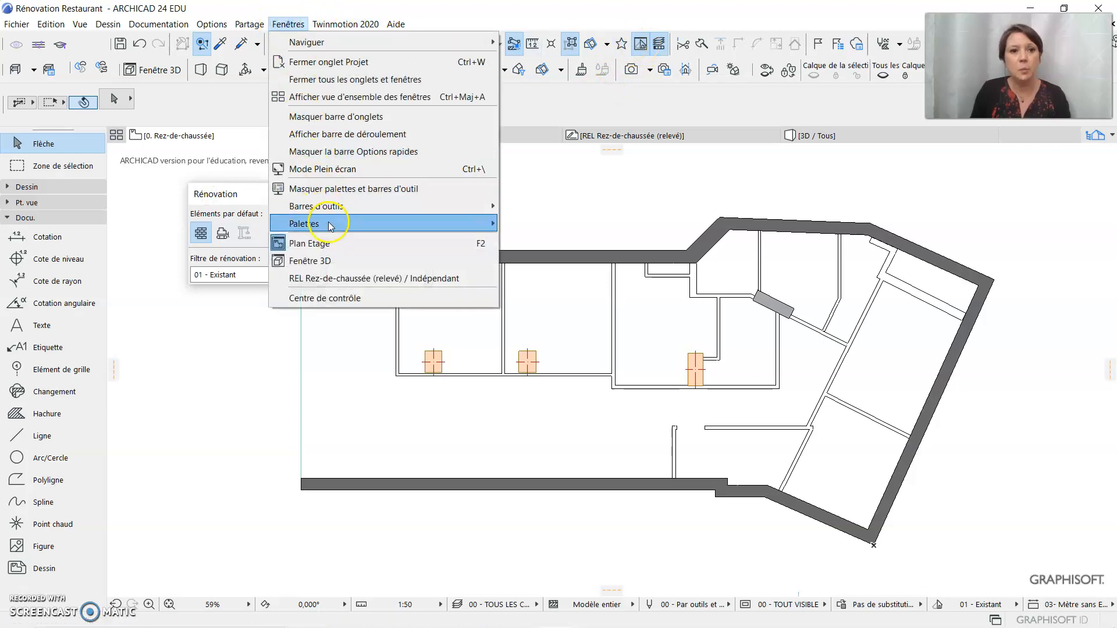
mouse_move(329, 225)
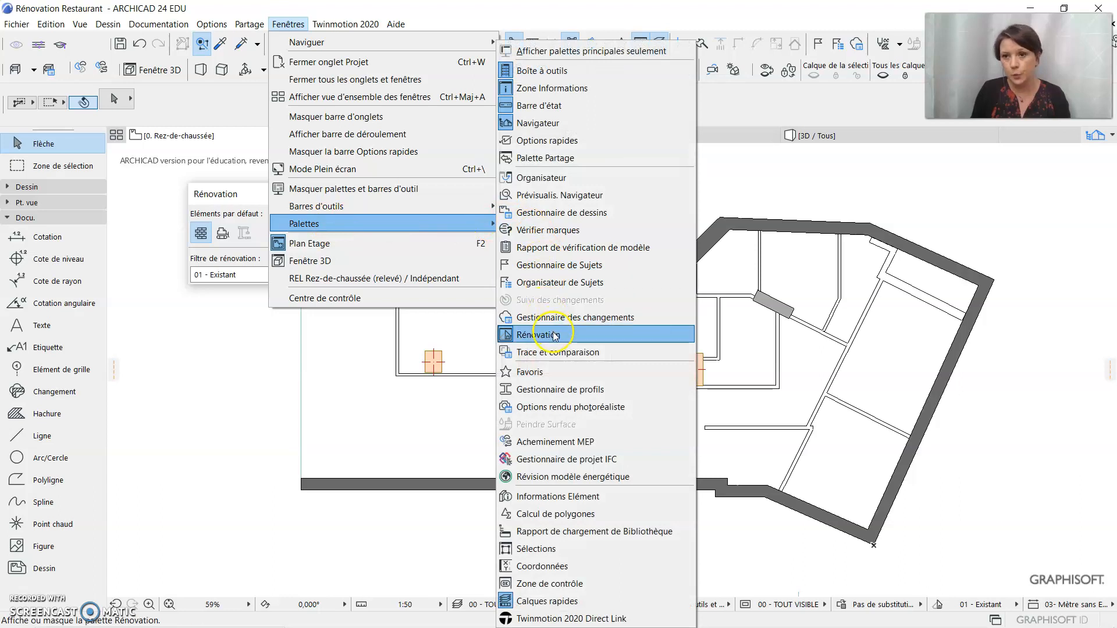
click(239, 383)
click(256, 192)
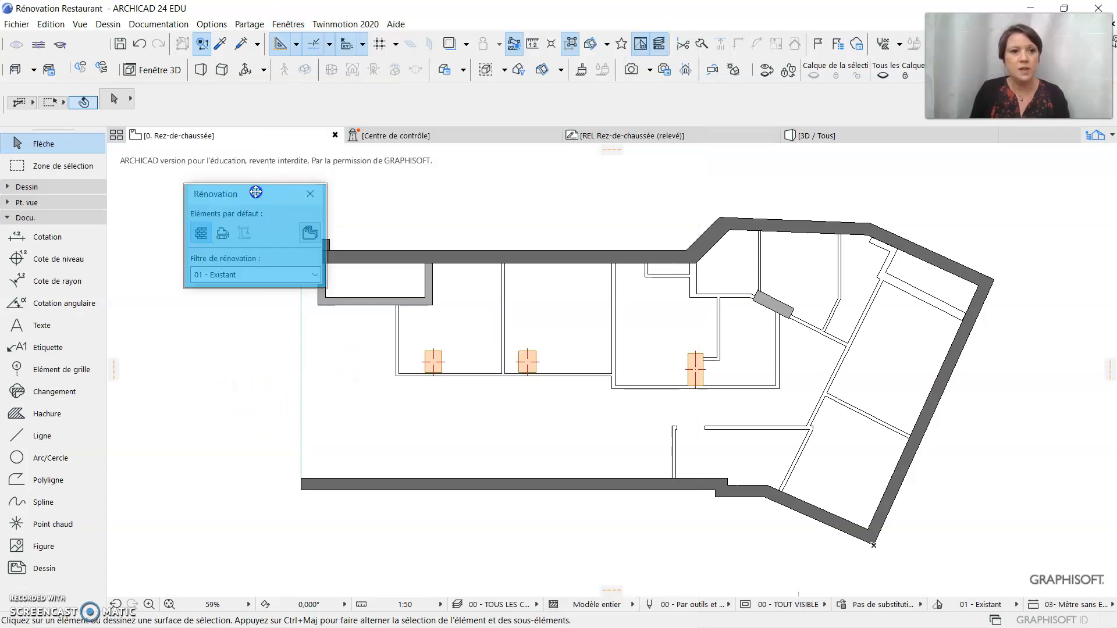
drag(256, 191, 233, 164)
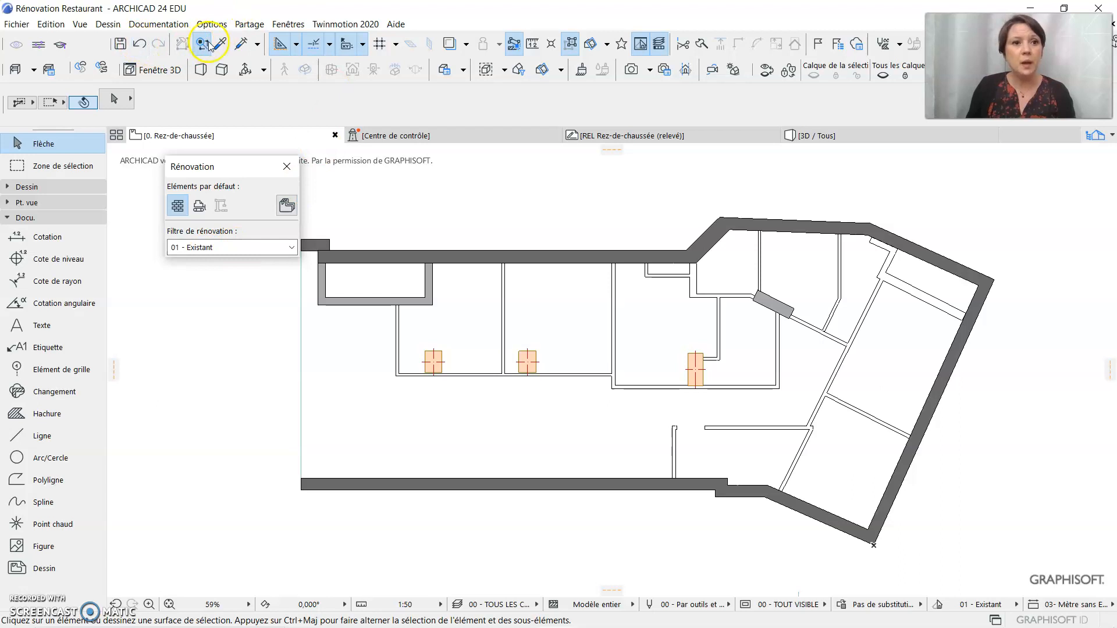
Select all partition walls using the saved Cloisons criteria set, assign them the Etat à démolir renovation status, and clear the selection
key(ctrl+f)
drag(952, 83, 766, 28)
click(866, 332)
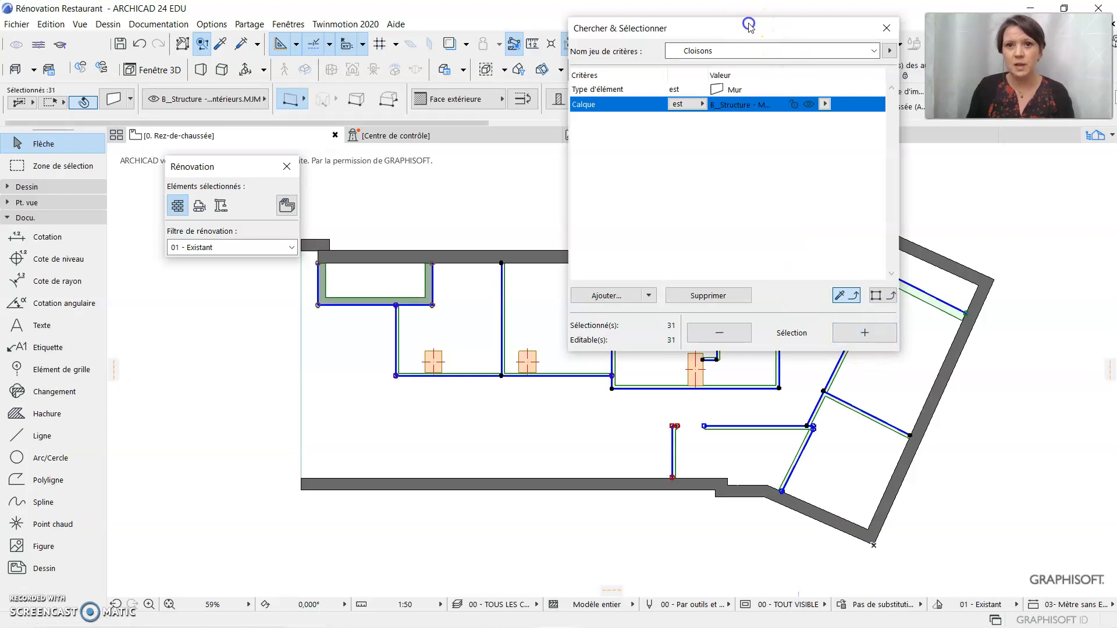
drag(749, 24, 1116, 145)
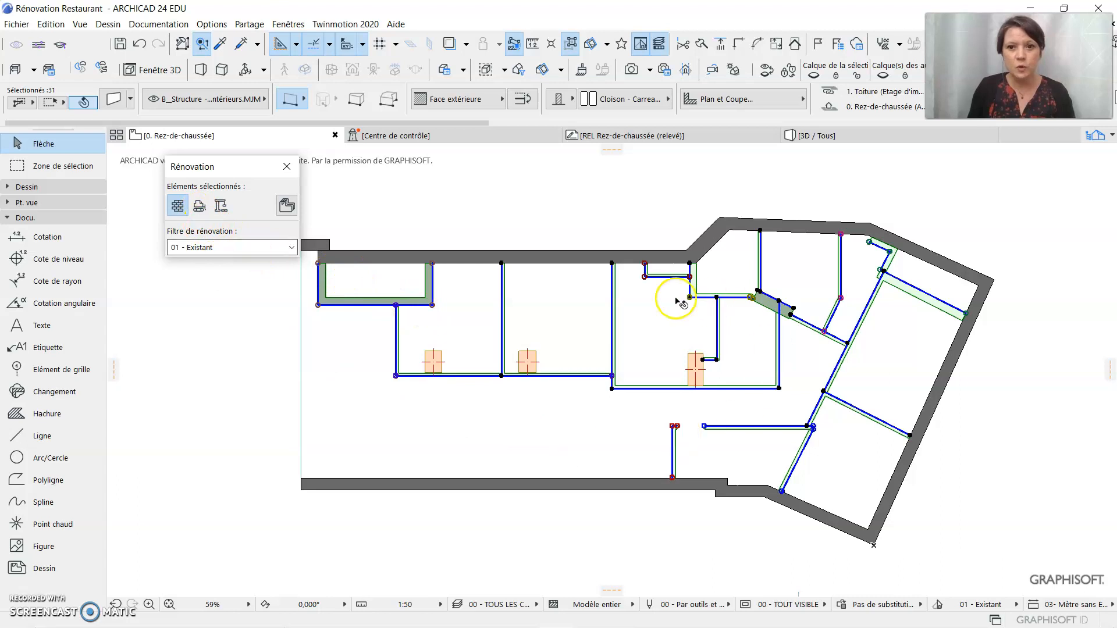
click(199, 207)
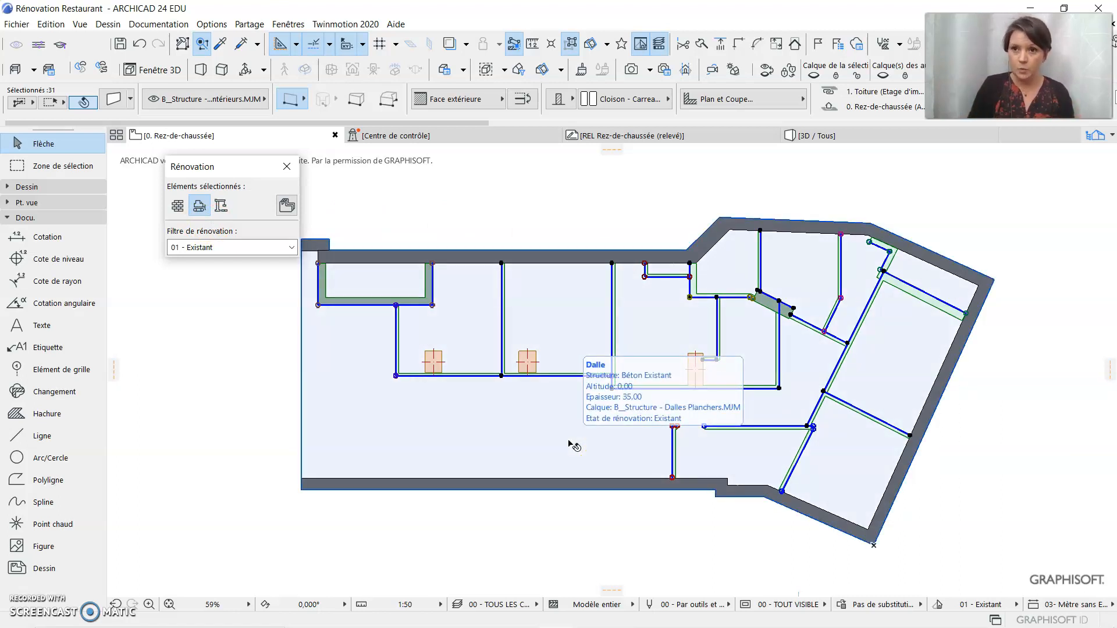
click(179, 400)
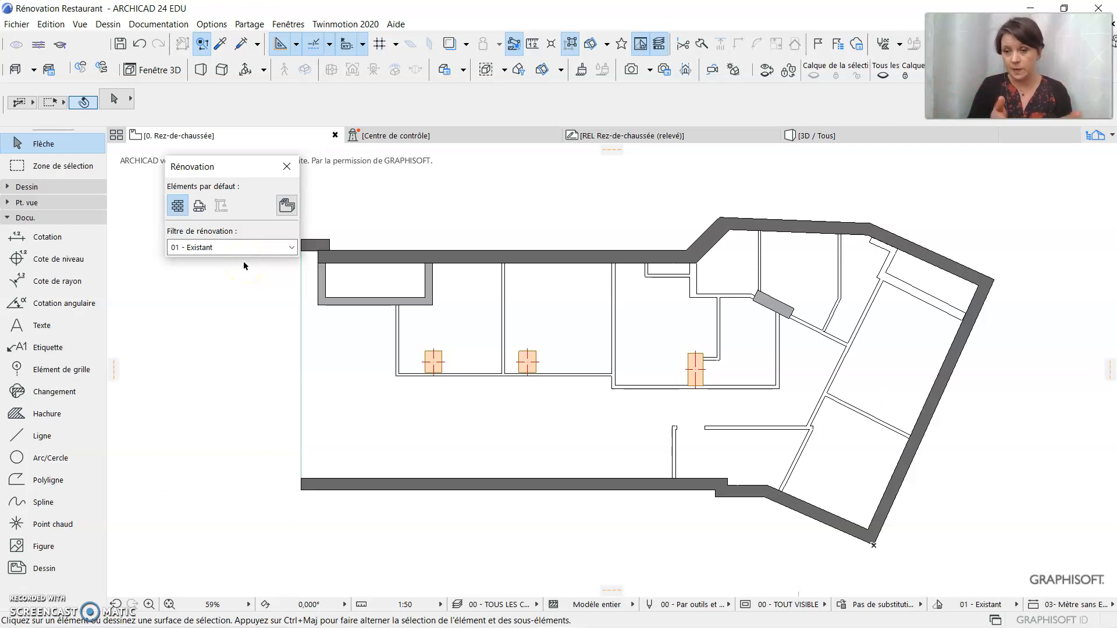
Examine the plan under the renovation filters 02 - Démolition and 03 - Après démolition
click(215, 249)
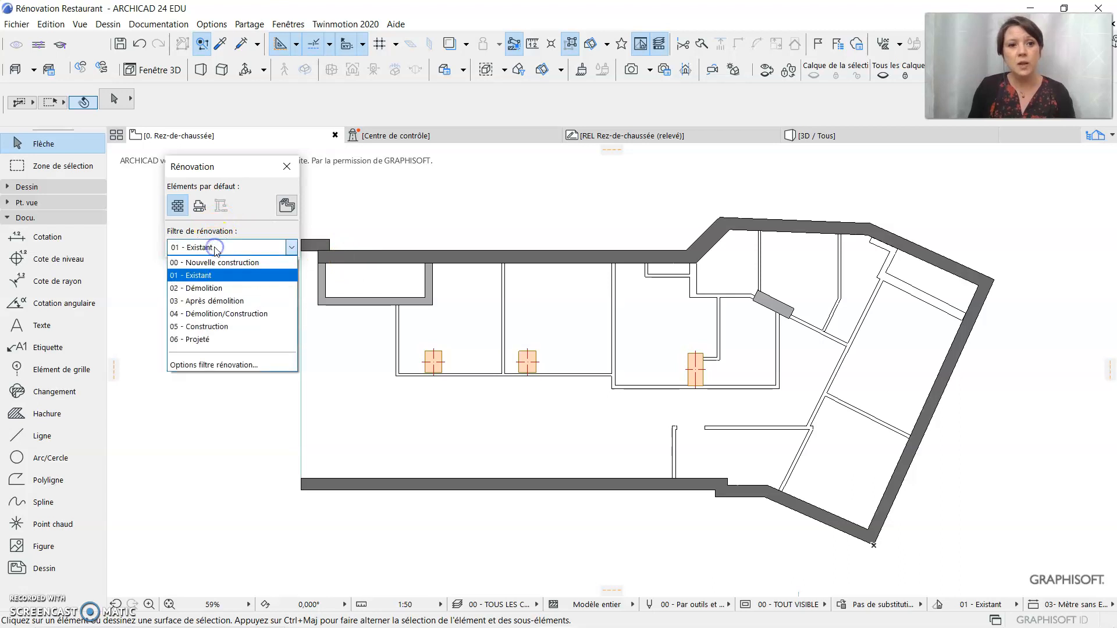
click(218, 289)
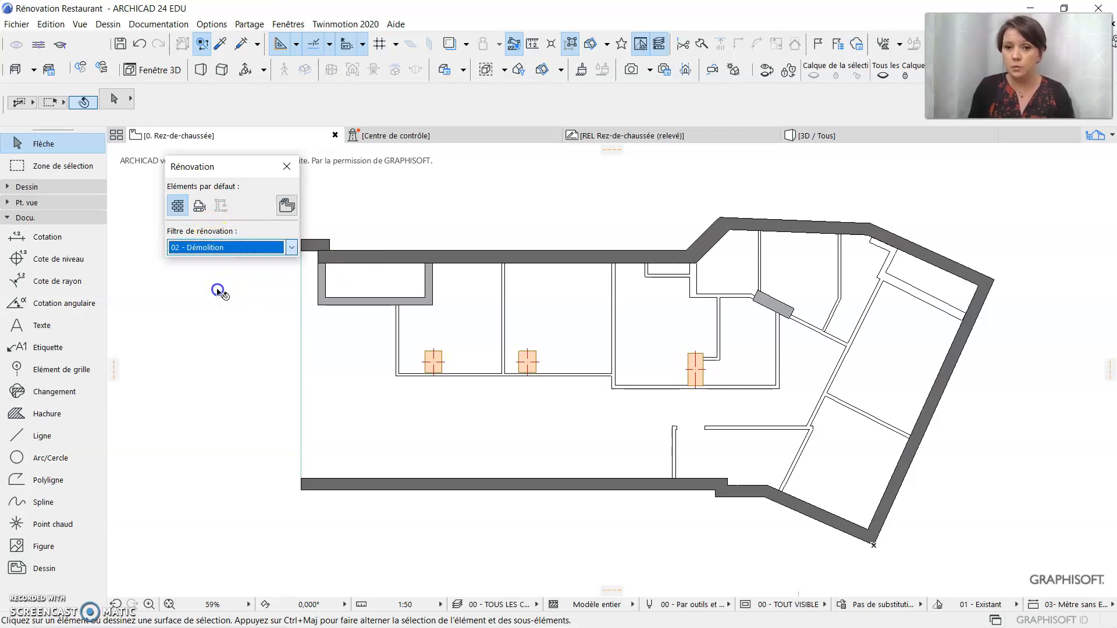
scroll(524, 382, up, 1)
scroll(523, 382, up, 1)
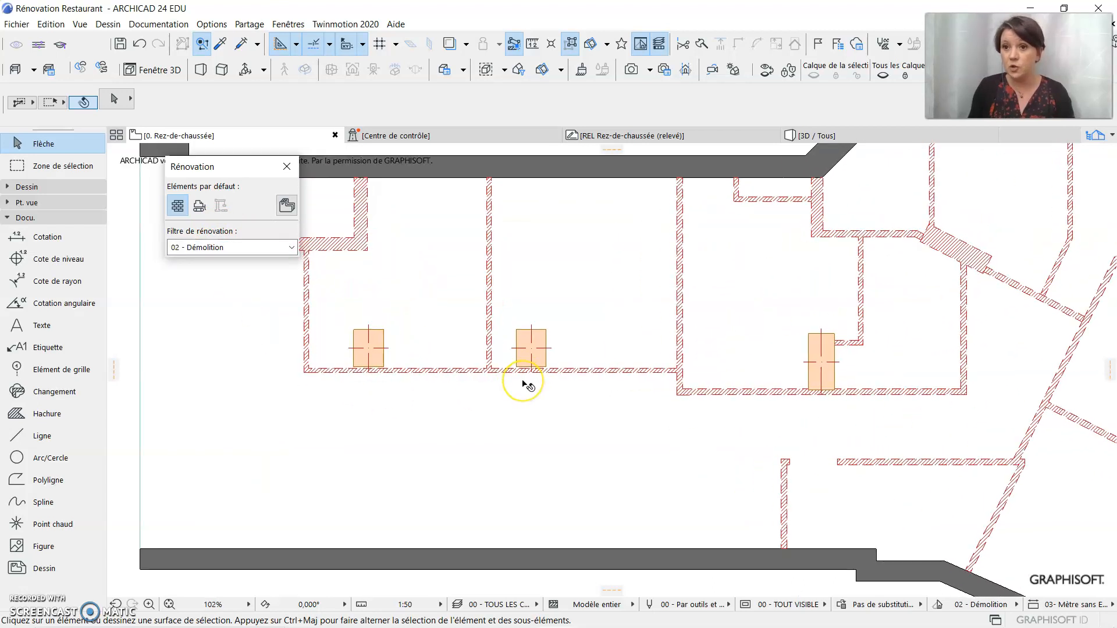
scroll(528, 385, down, 1)
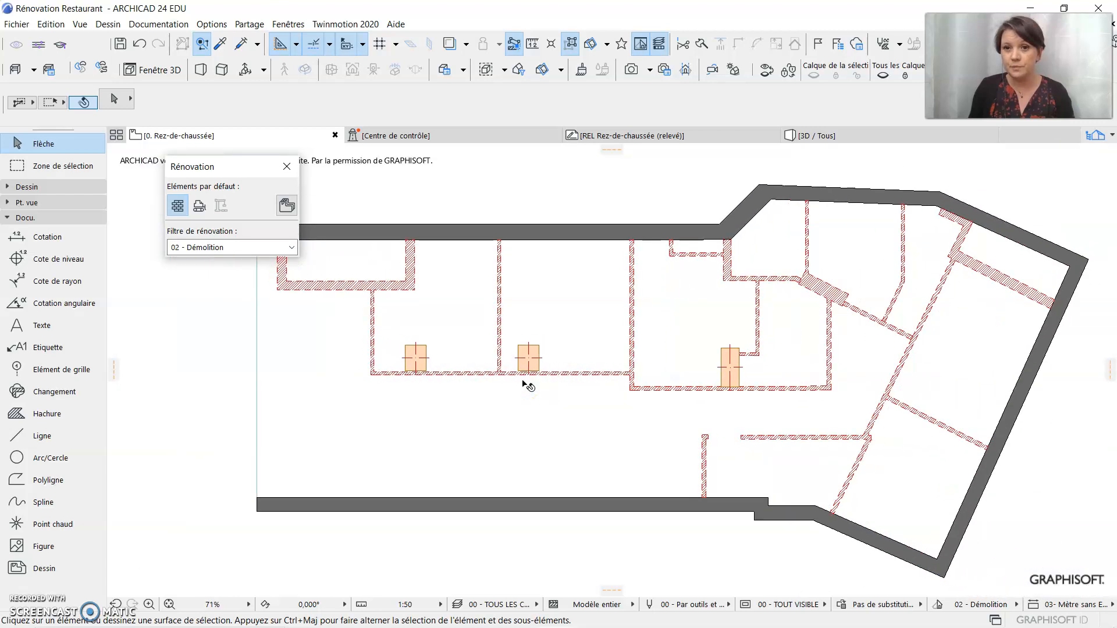
click(210, 249)
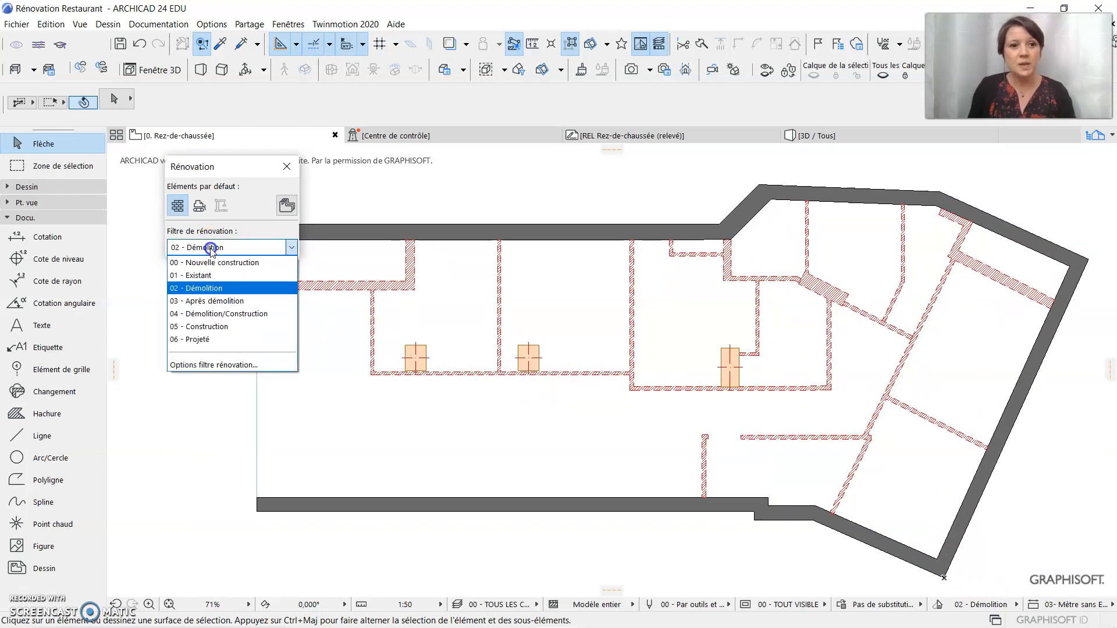
click(212, 301)
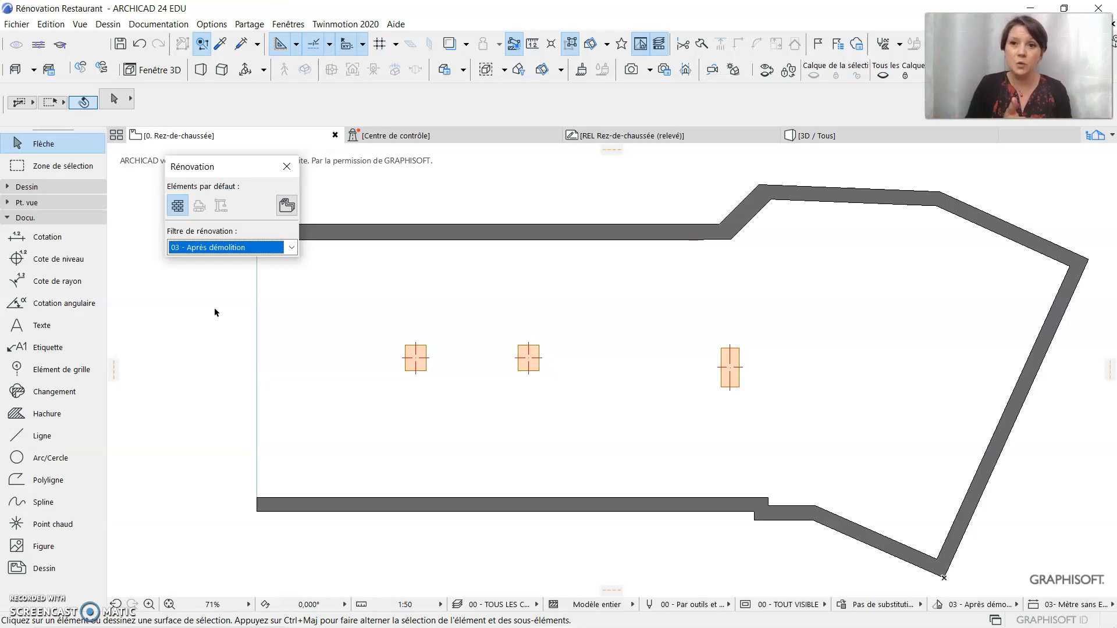
Examine the plan under the filters 04 - Démolition/Construction and 05 - Construction, and return to 01 - Existant
click(291, 247)
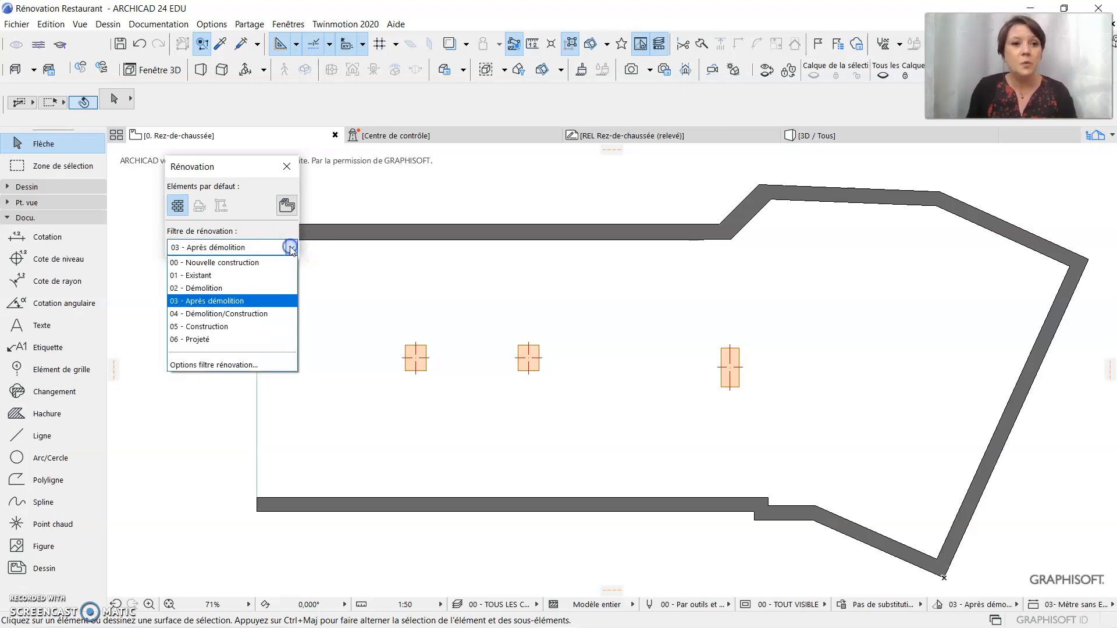
click(254, 315)
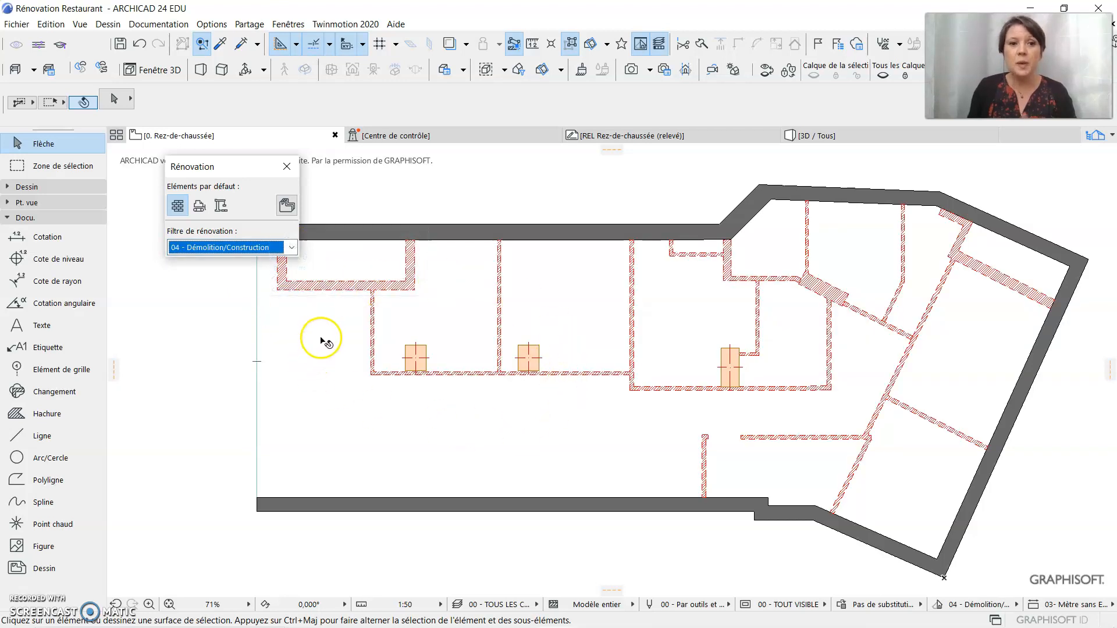
click(291, 247)
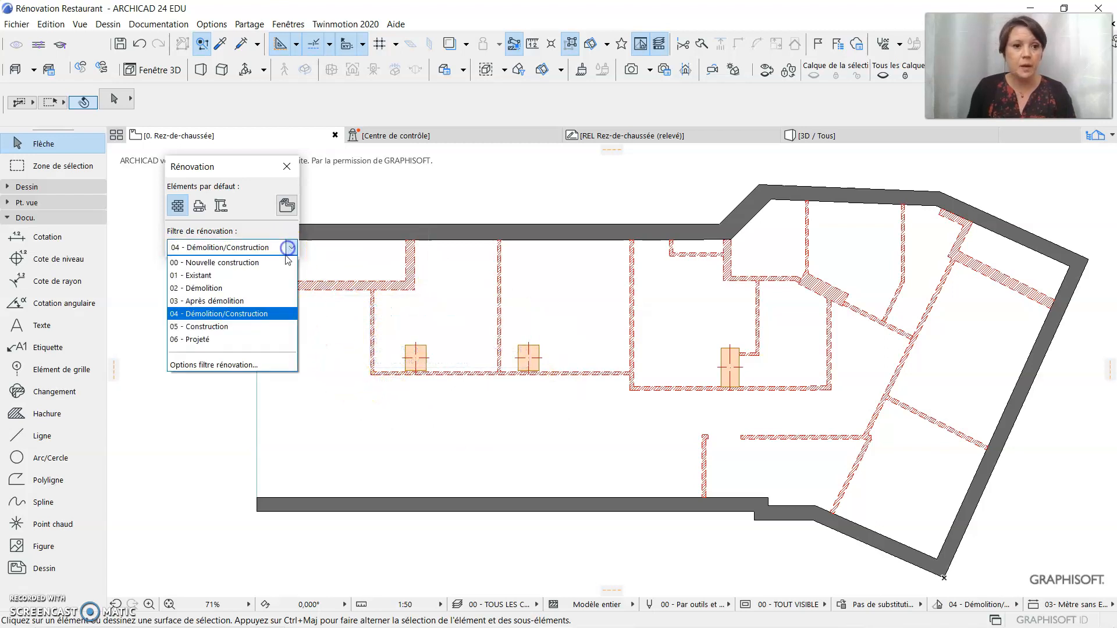
click(265, 328)
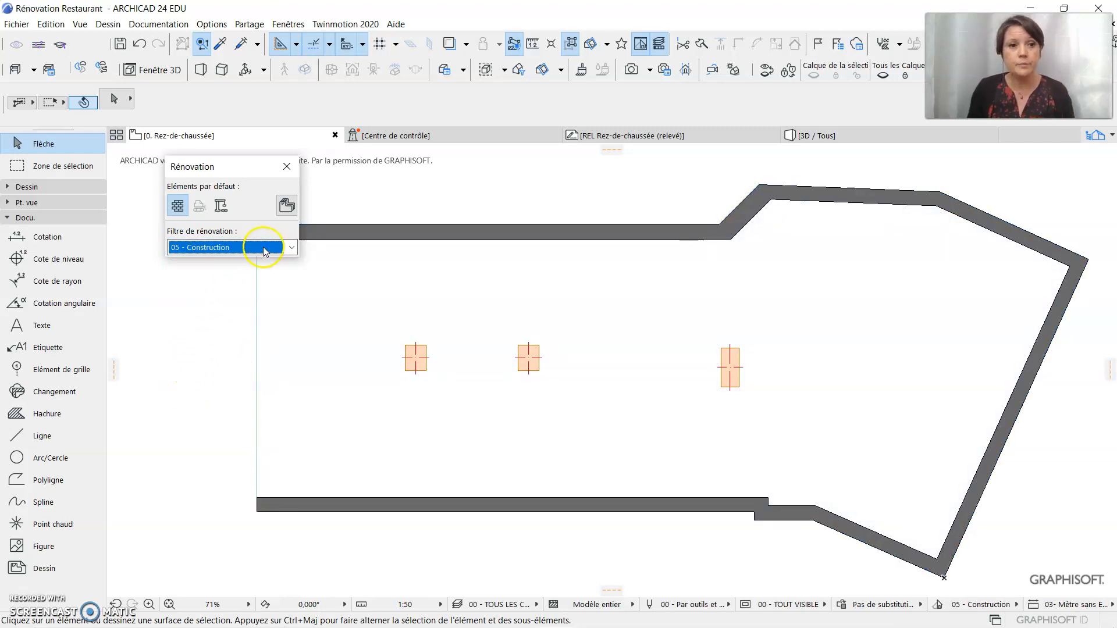
click(292, 248)
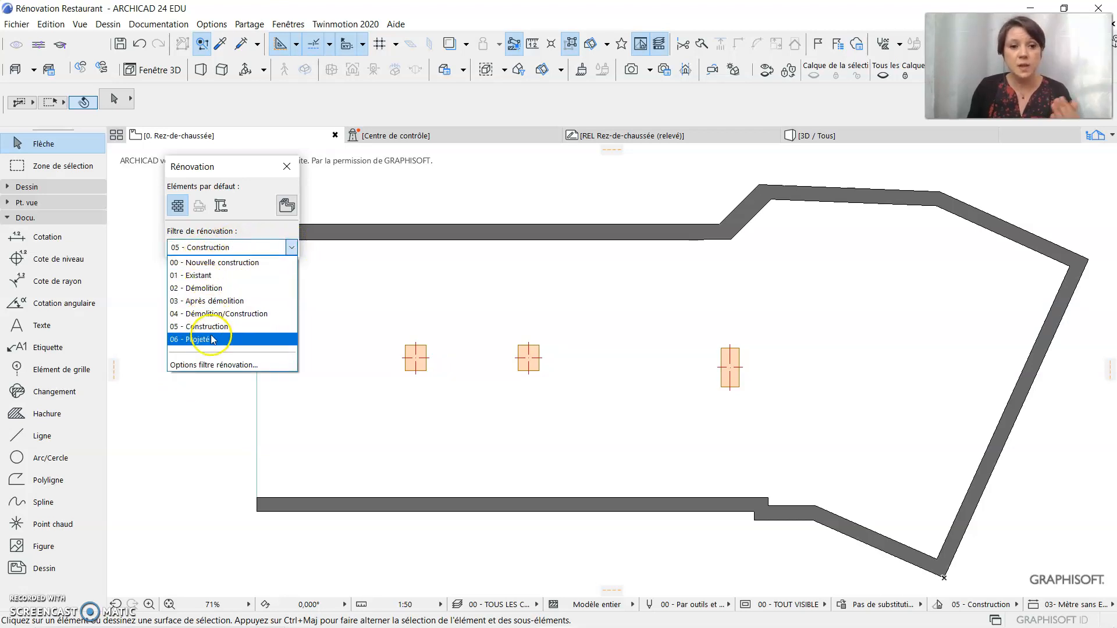
click(221, 276)
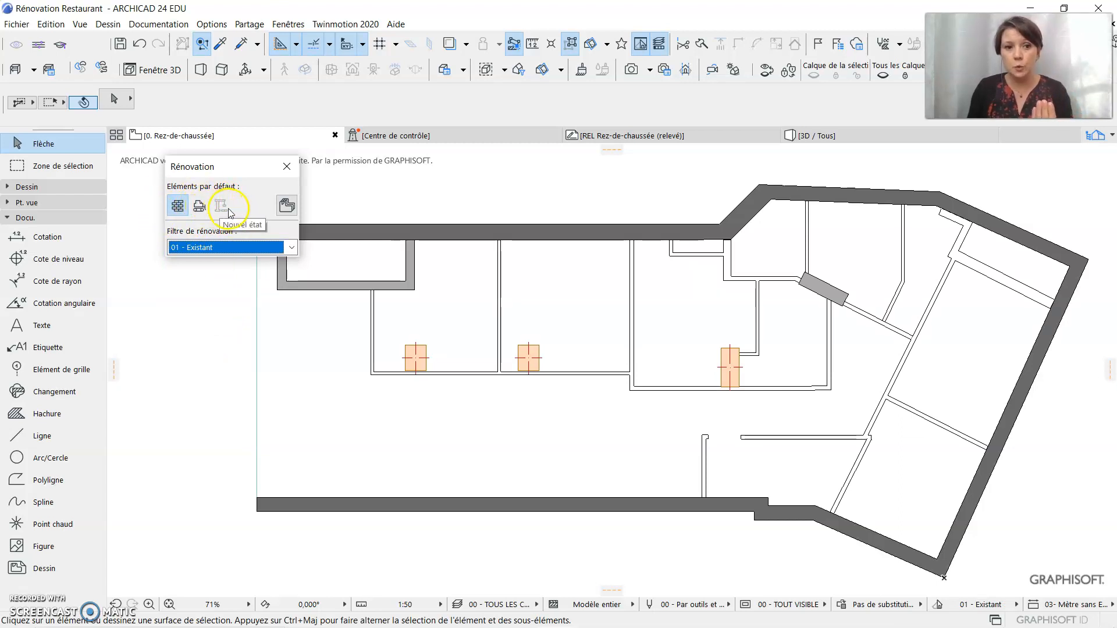
click(175, 373)
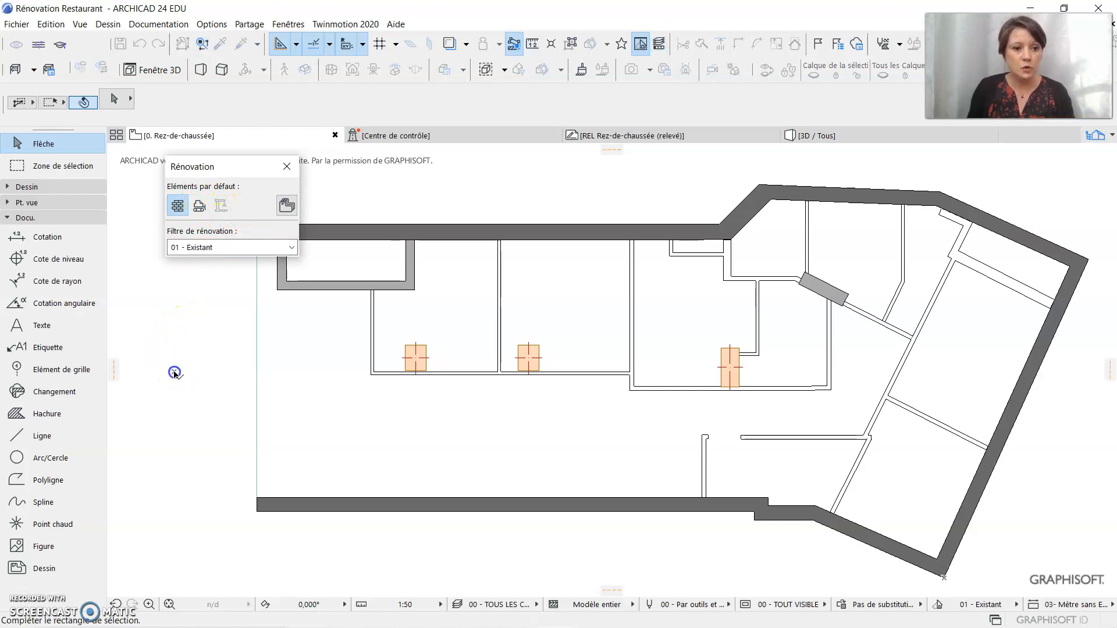
click(187, 316)
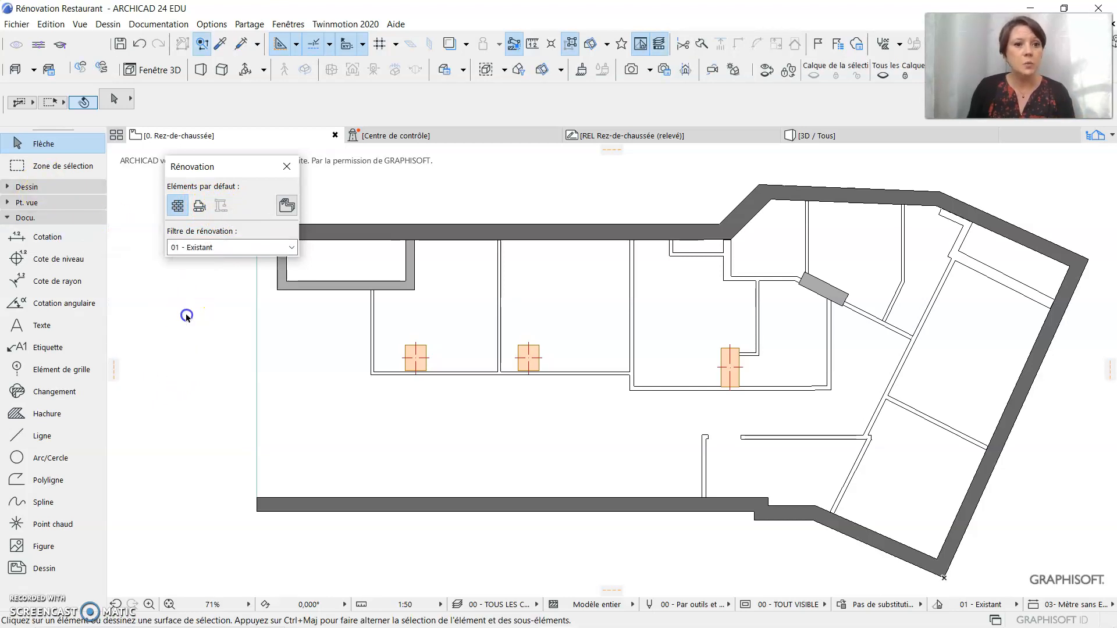
Activate the Wall tool with the 04 - Démolition/Construction filter and set the default renovation status to Nouvel état
click(8, 186)
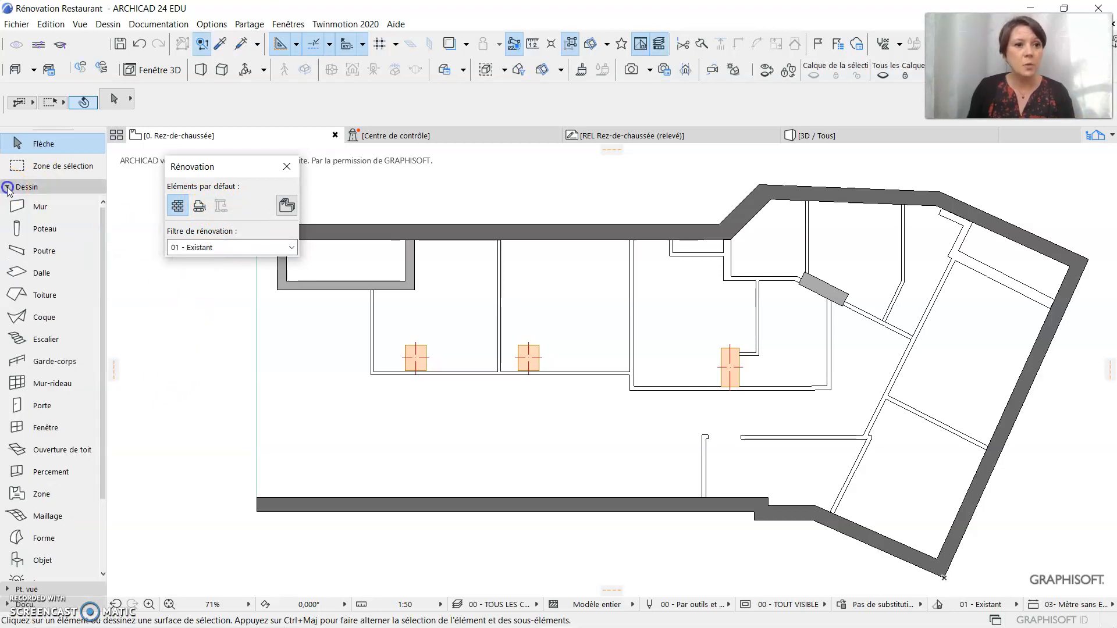
click(27, 210)
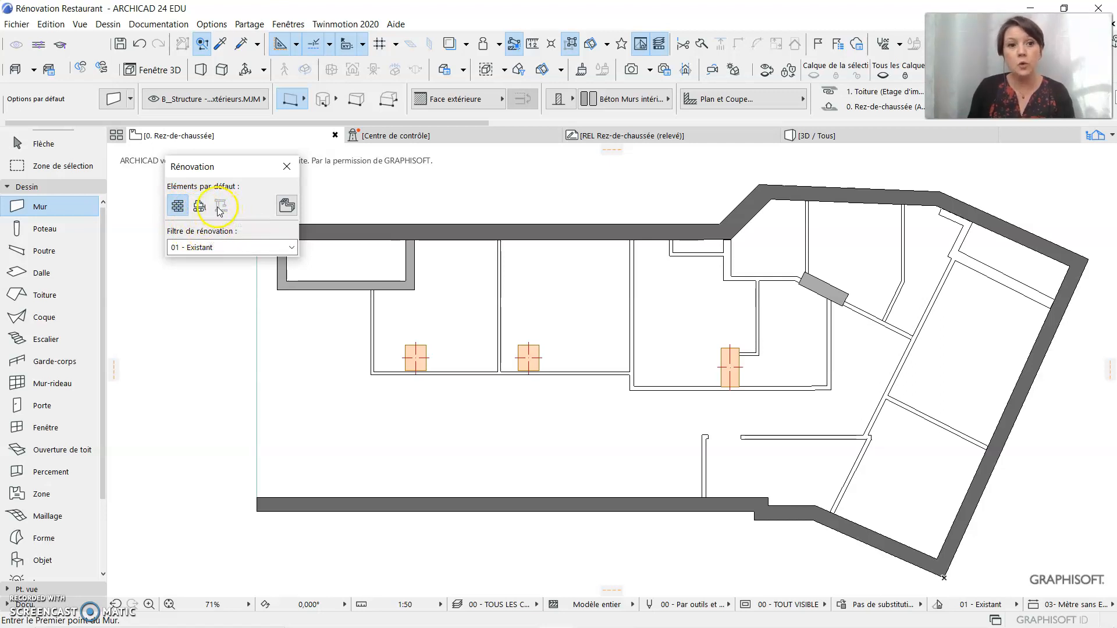
click(215, 250)
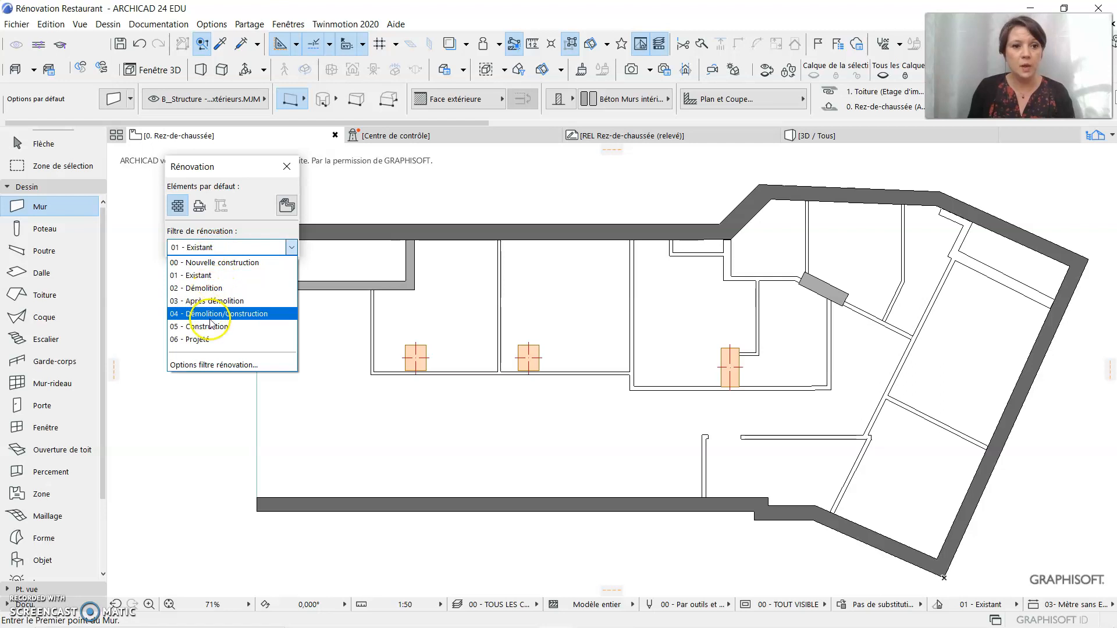
click(233, 314)
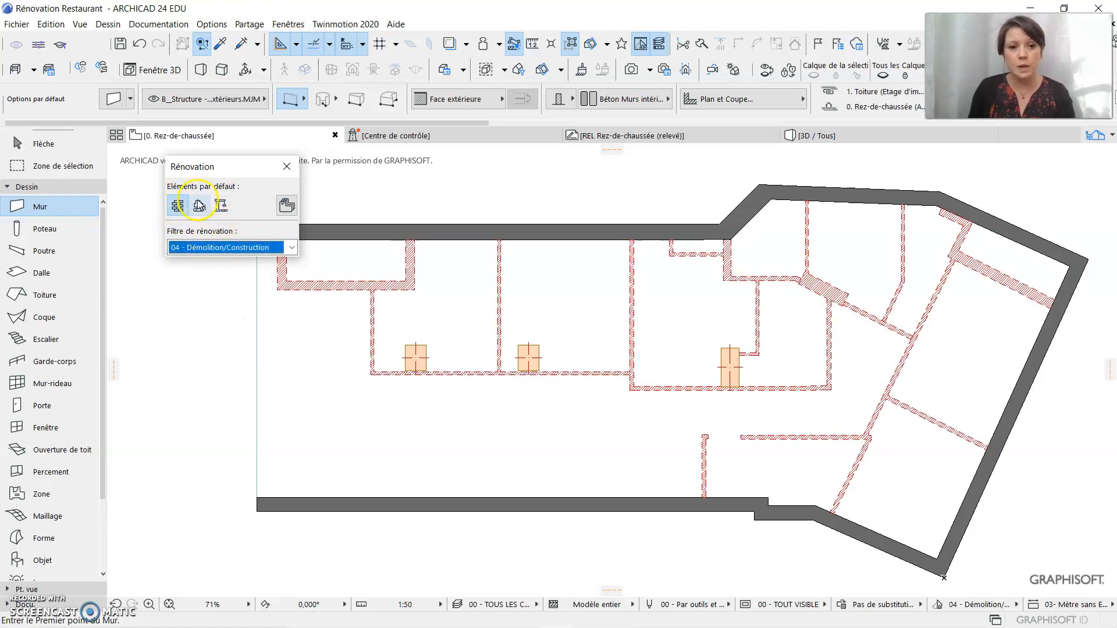
click(220, 205)
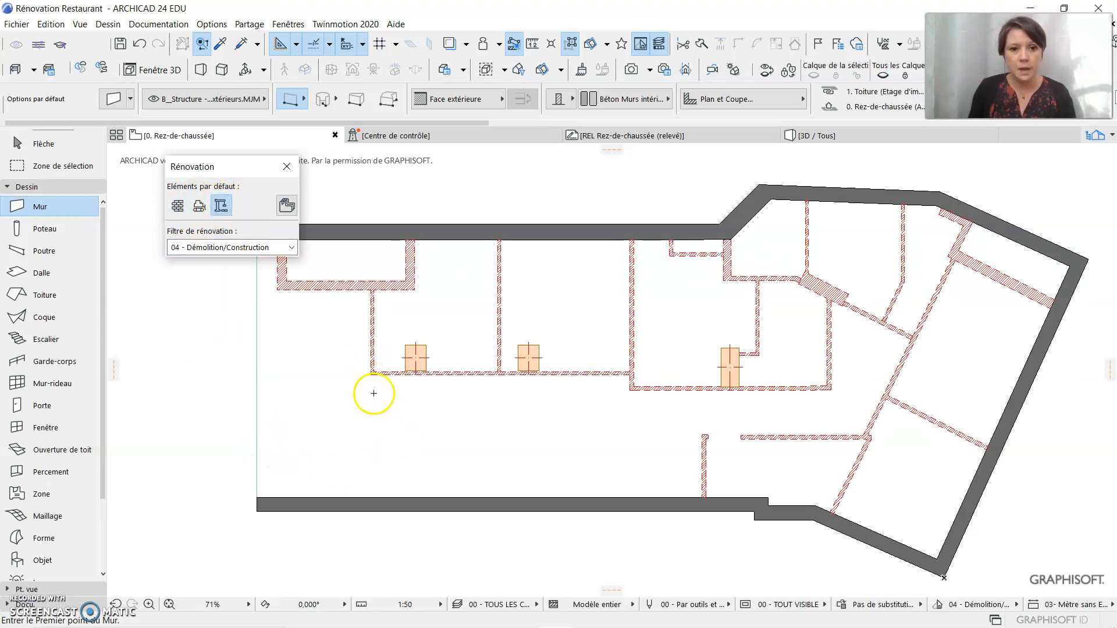
Draw a vertical wall about 270 cm long from the first room's lower-left partition corner to the lower exterior wall, flipping it about its reference line
click(371, 374)
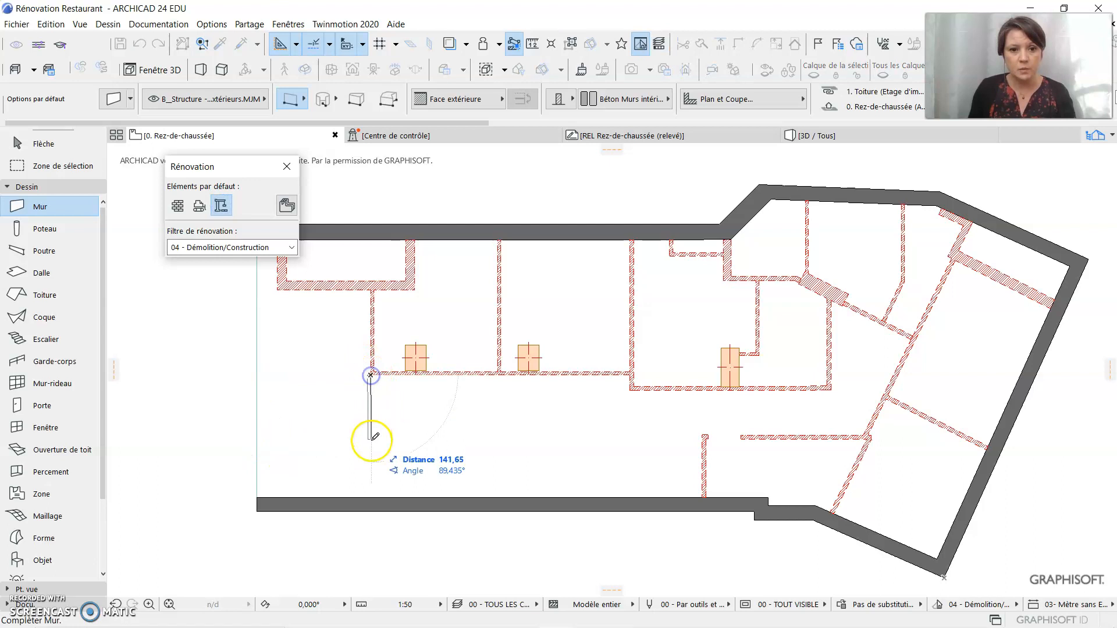
click(522, 98)
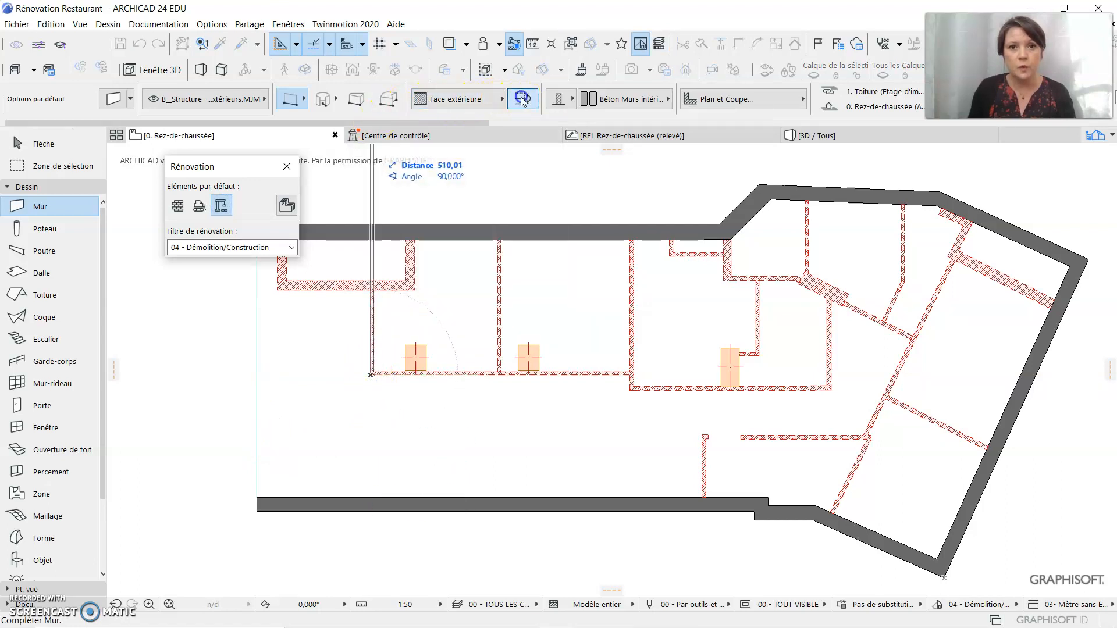
click(373, 496)
scroll(381, 441, up, 5)
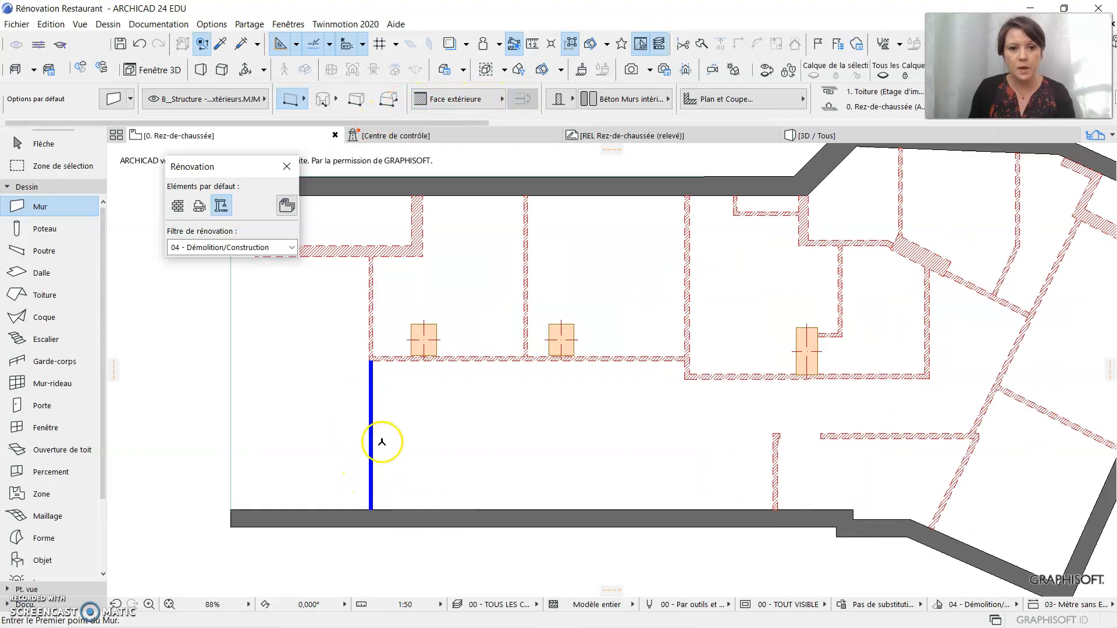
scroll(382, 442, up, 1)
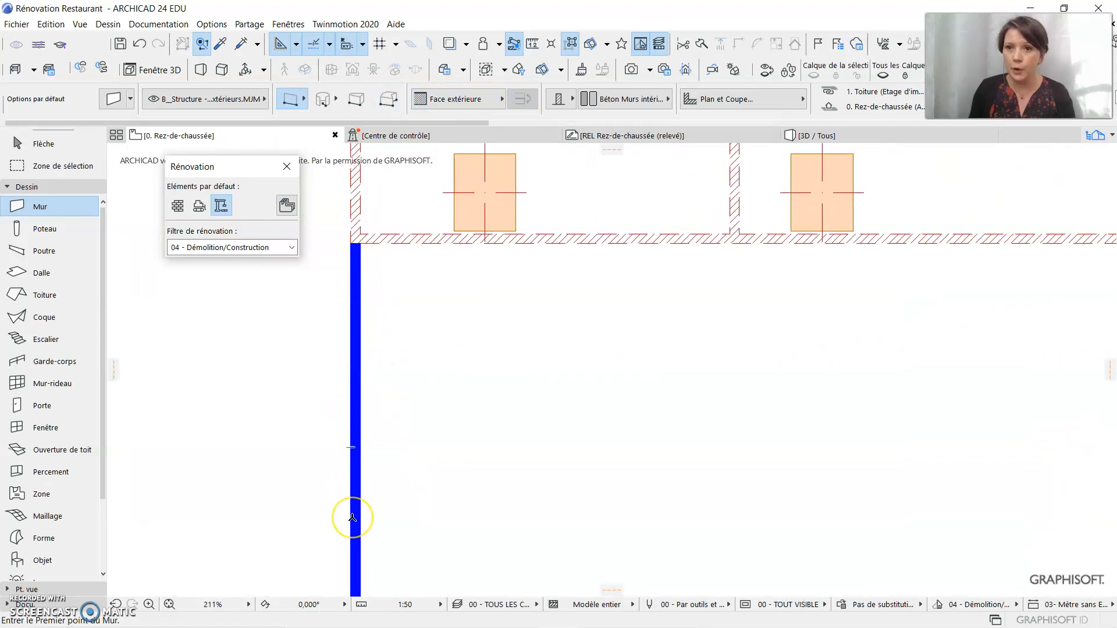
scroll(351, 516, down, 4)
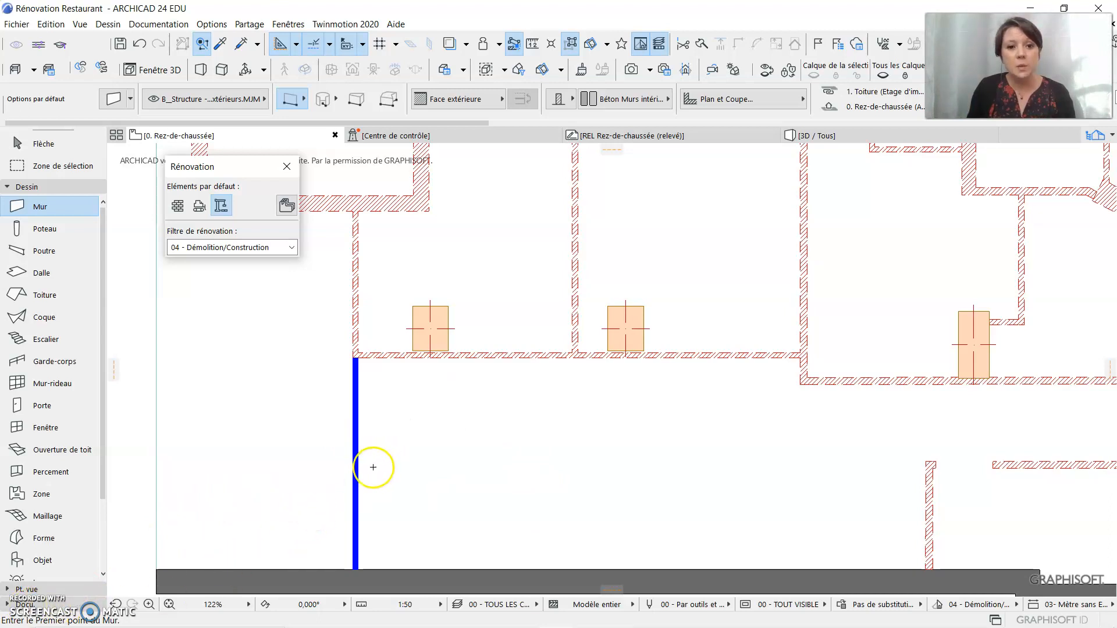
Draw a second vertical wall about 270 cm long from the middle partition's lower junction down to the lower exterior wall
click(573, 356)
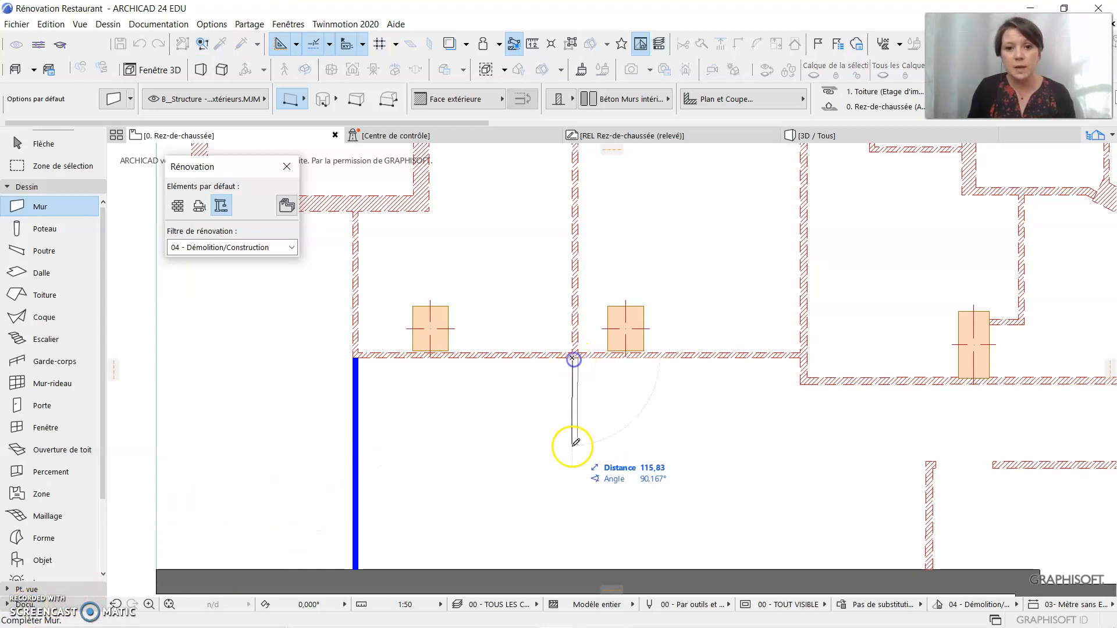
click(573, 569)
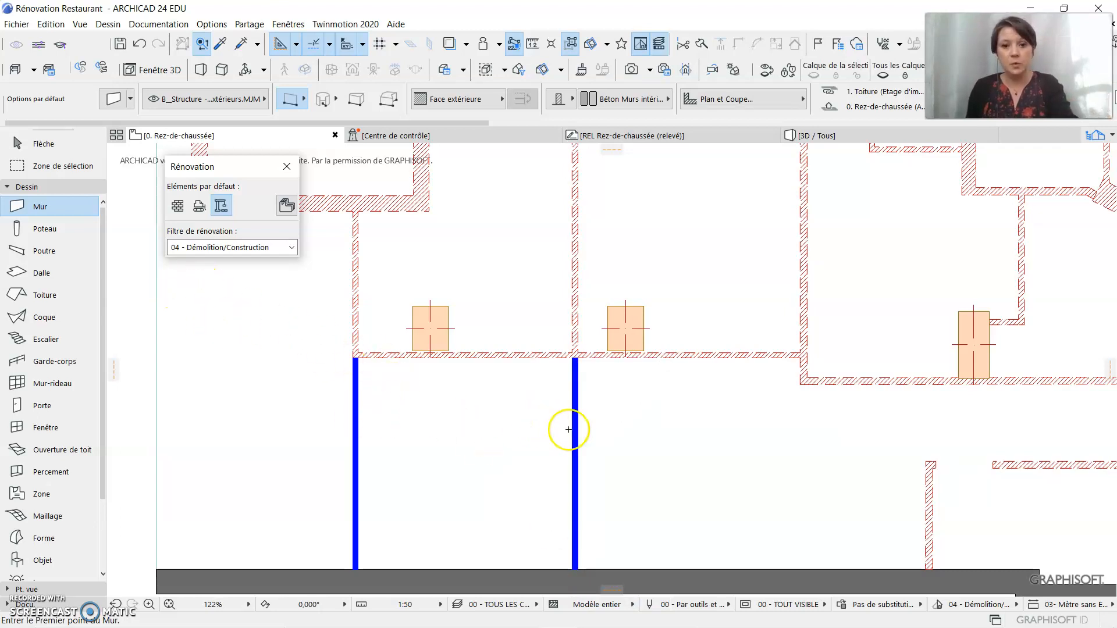
Examine the plan under the renovation filter 06 - Projeté and return to 01 - Existant
click(259, 249)
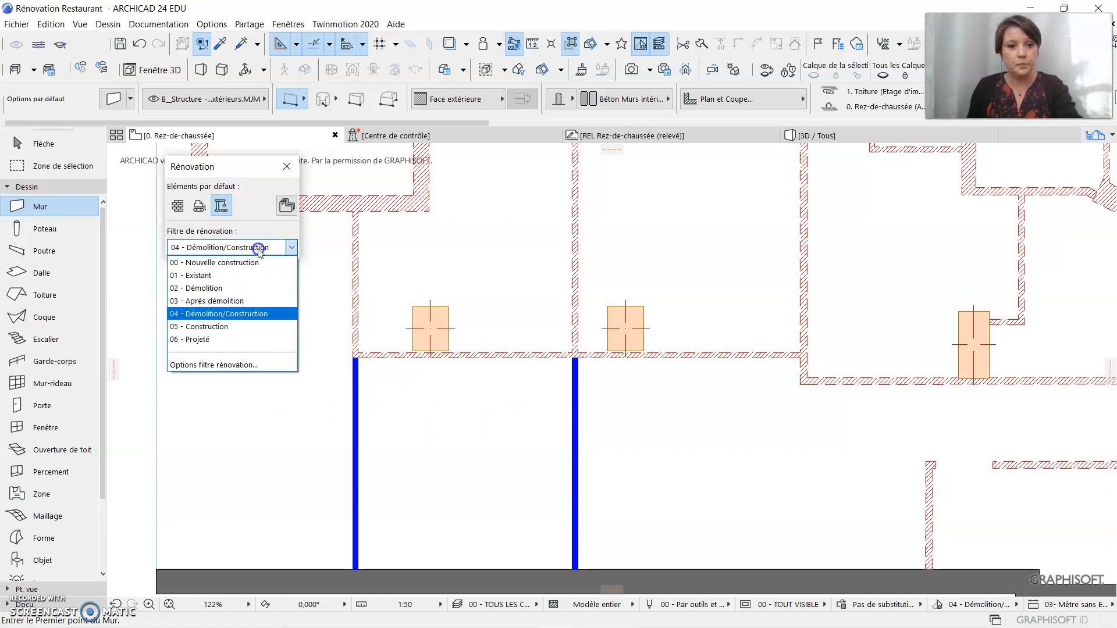
click(259, 340)
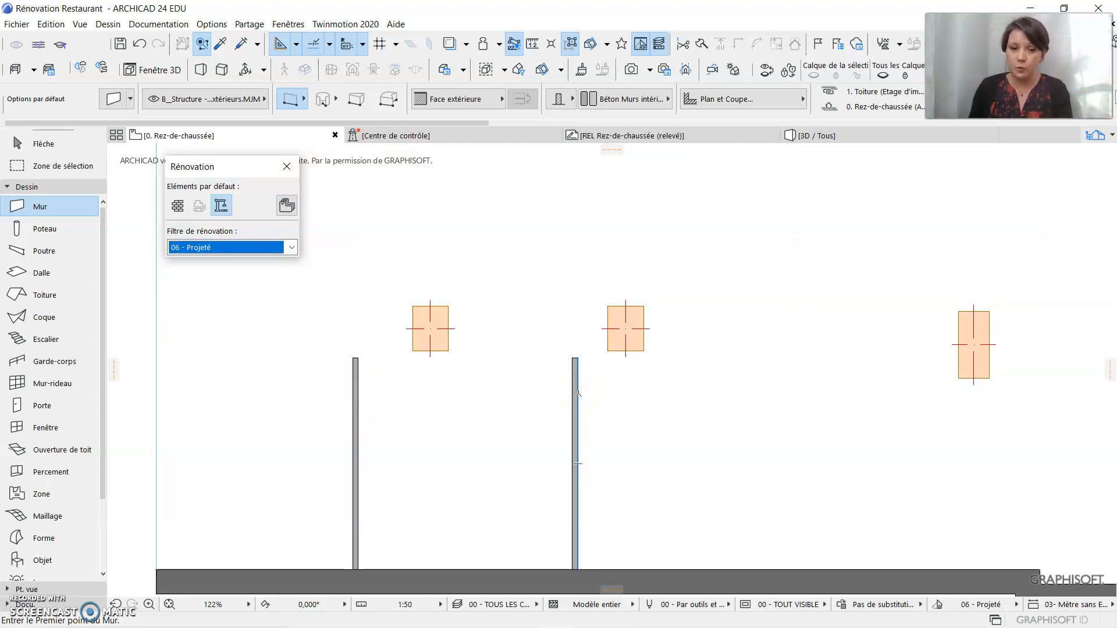
click(244, 248)
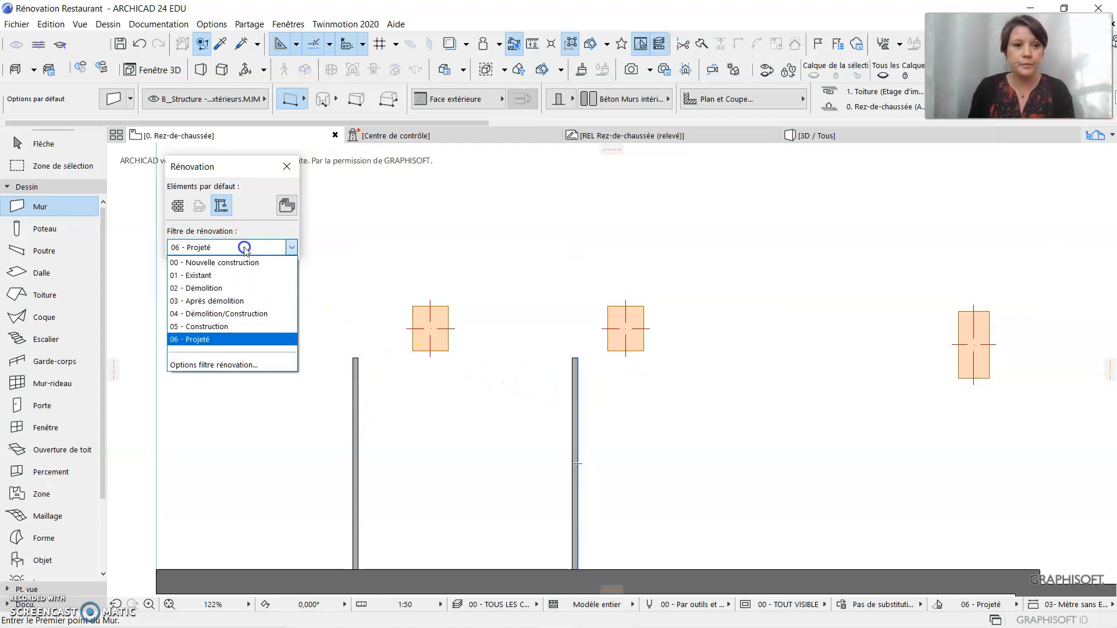
click(244, 276)
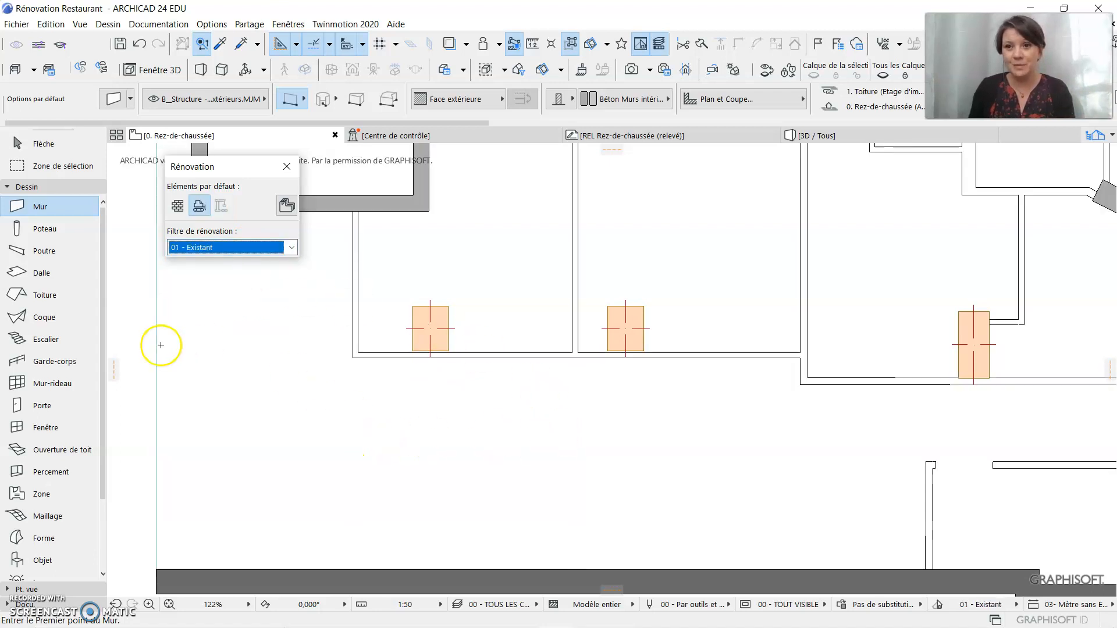
Open the 3D view and examine the model under the filters 02 - Démolition, 05 - Construction and 06 - Projeté
key(F3)
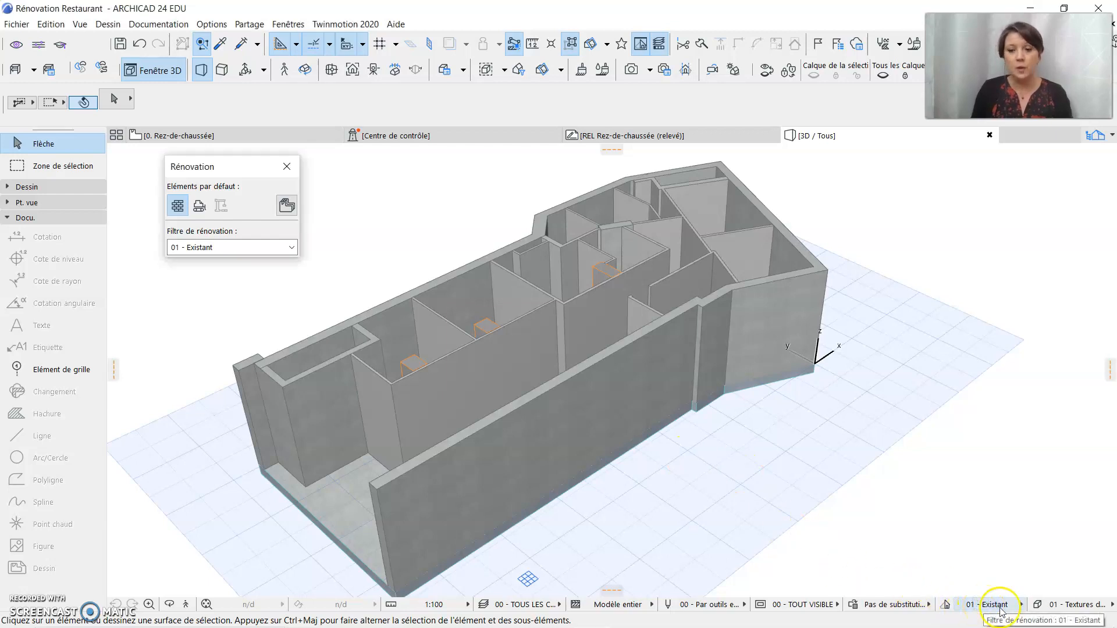
click(995, 604)
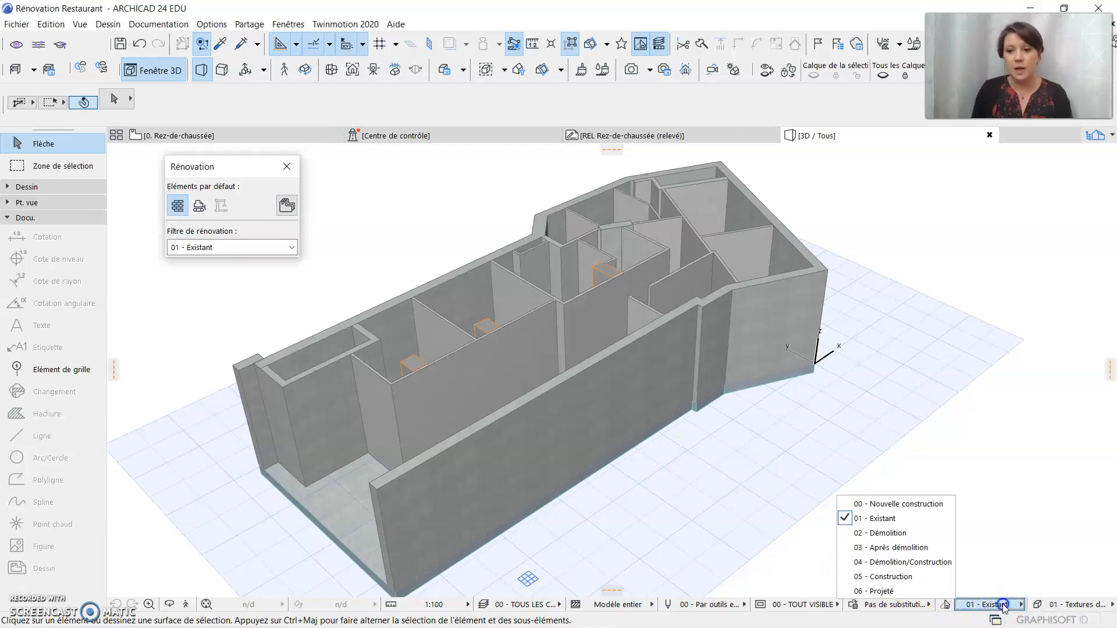
click(931, 534)
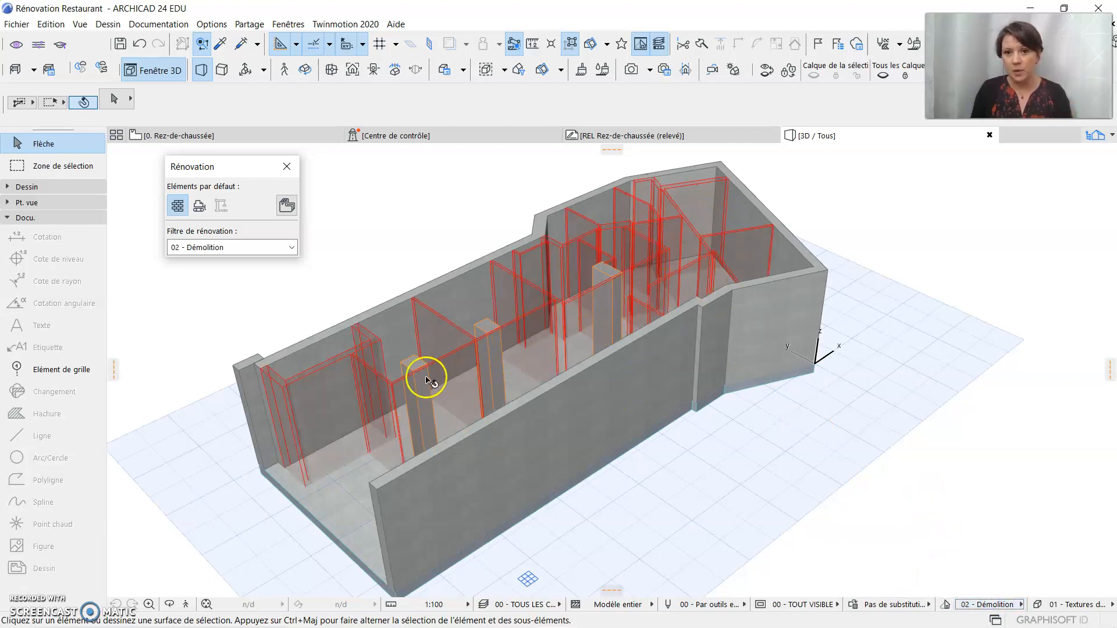
click(989, 604)
click(922, 577)
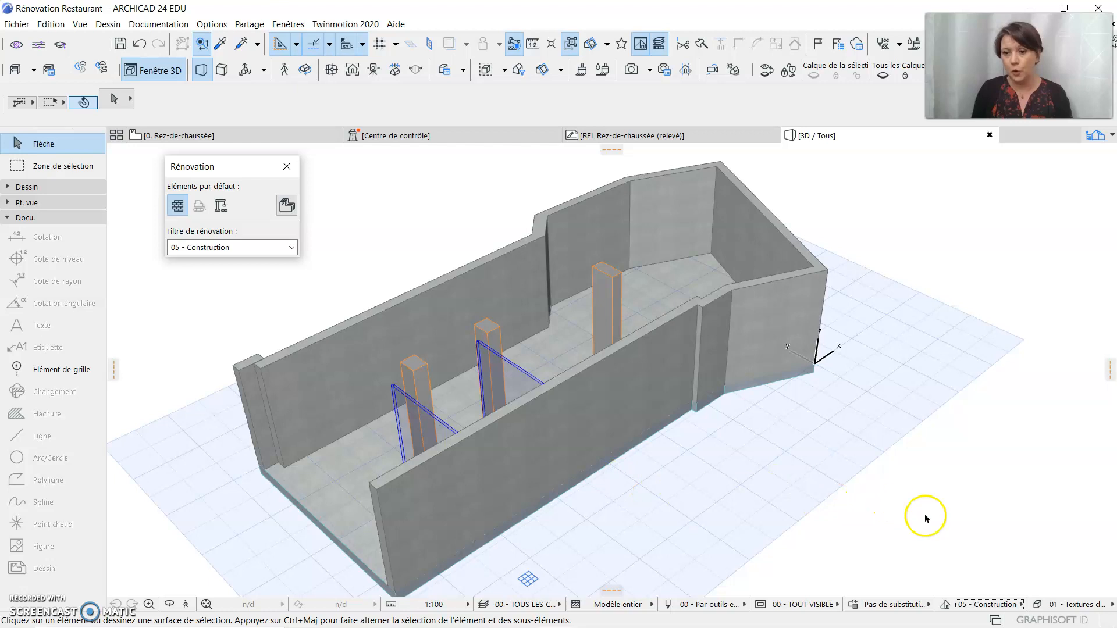
click(980, 605)
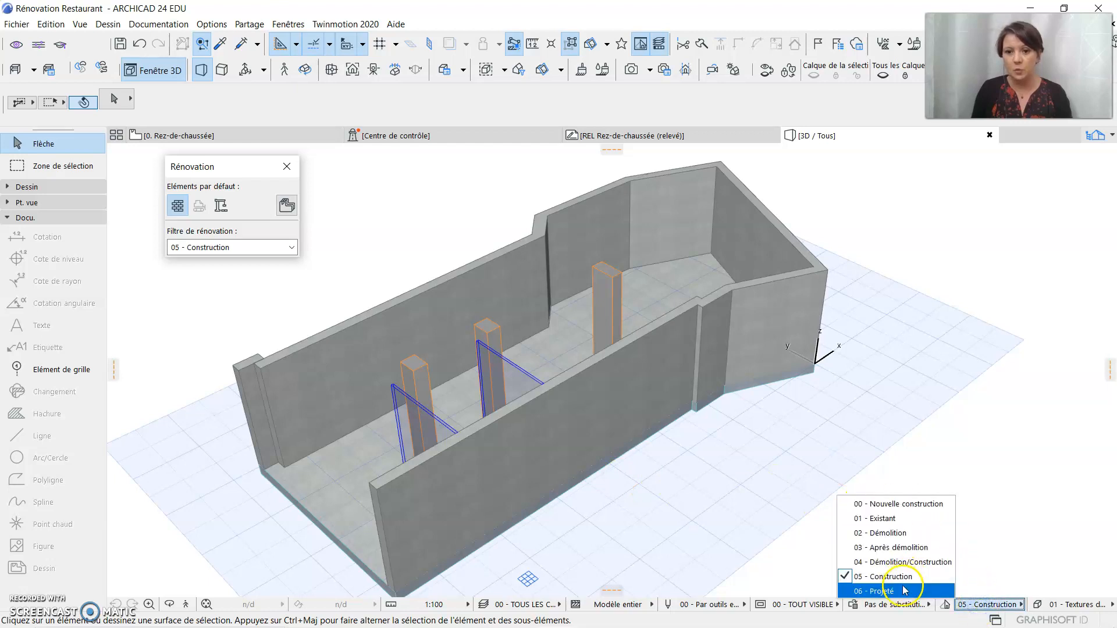
click(904, 590)
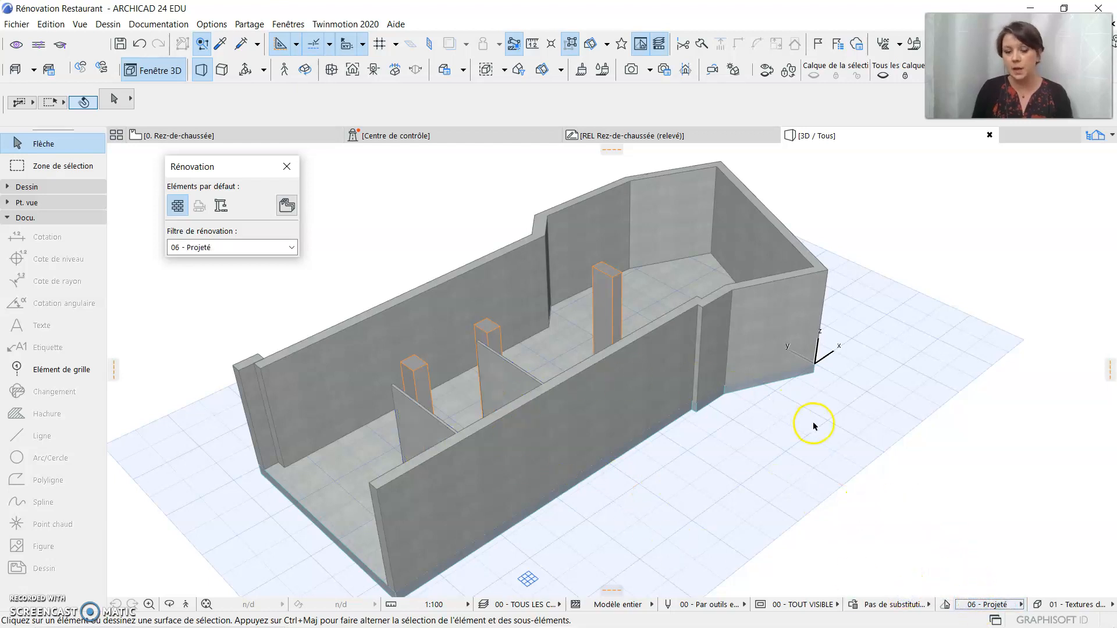